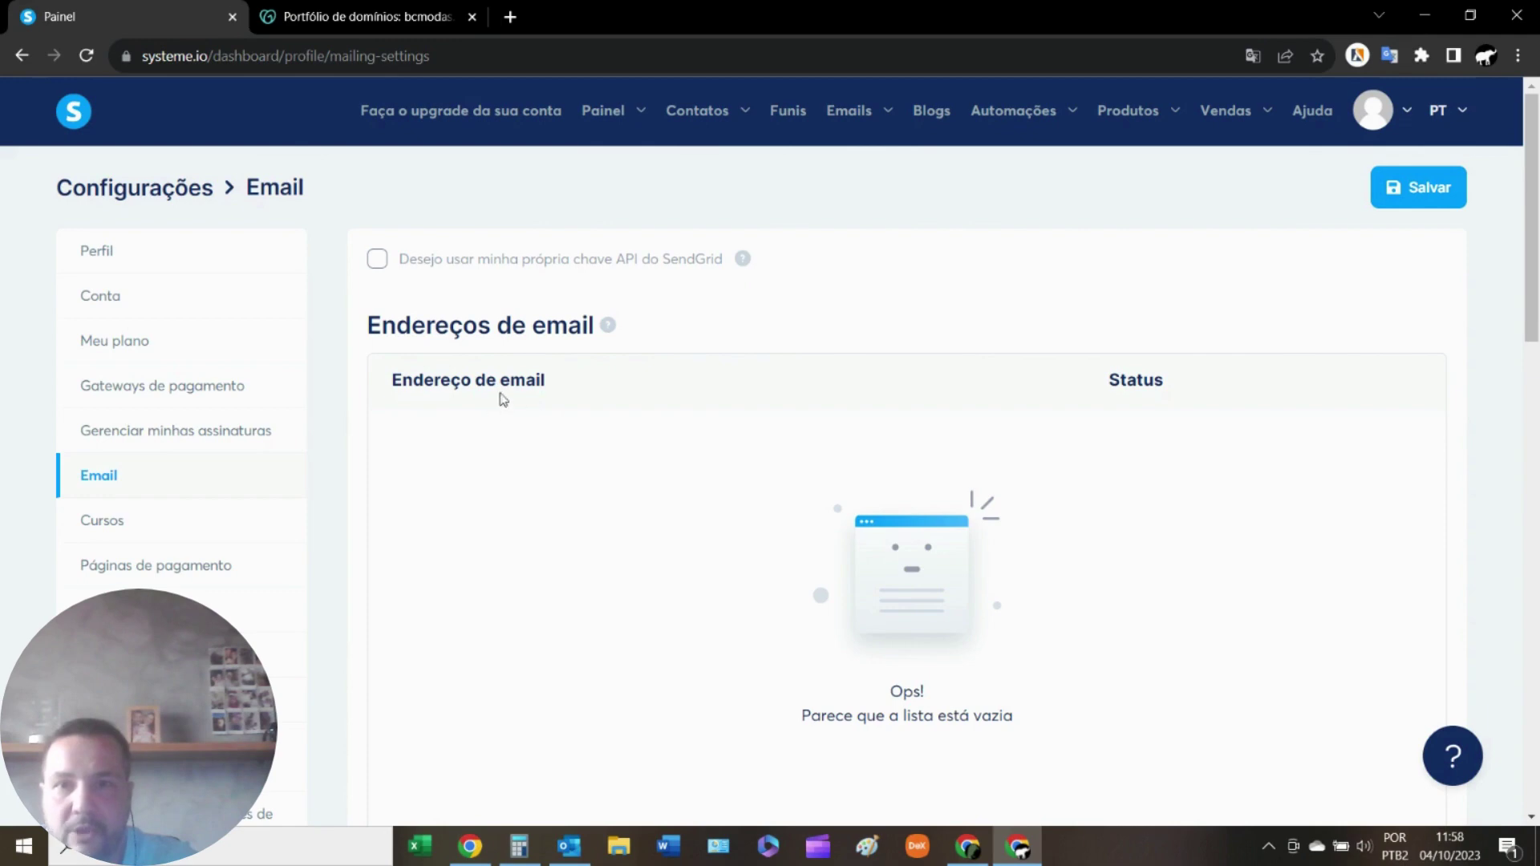
Add the bcmodas.com contact address as a new sender email, now listed as Pendente.
scroll(825, 438, "down", 2)
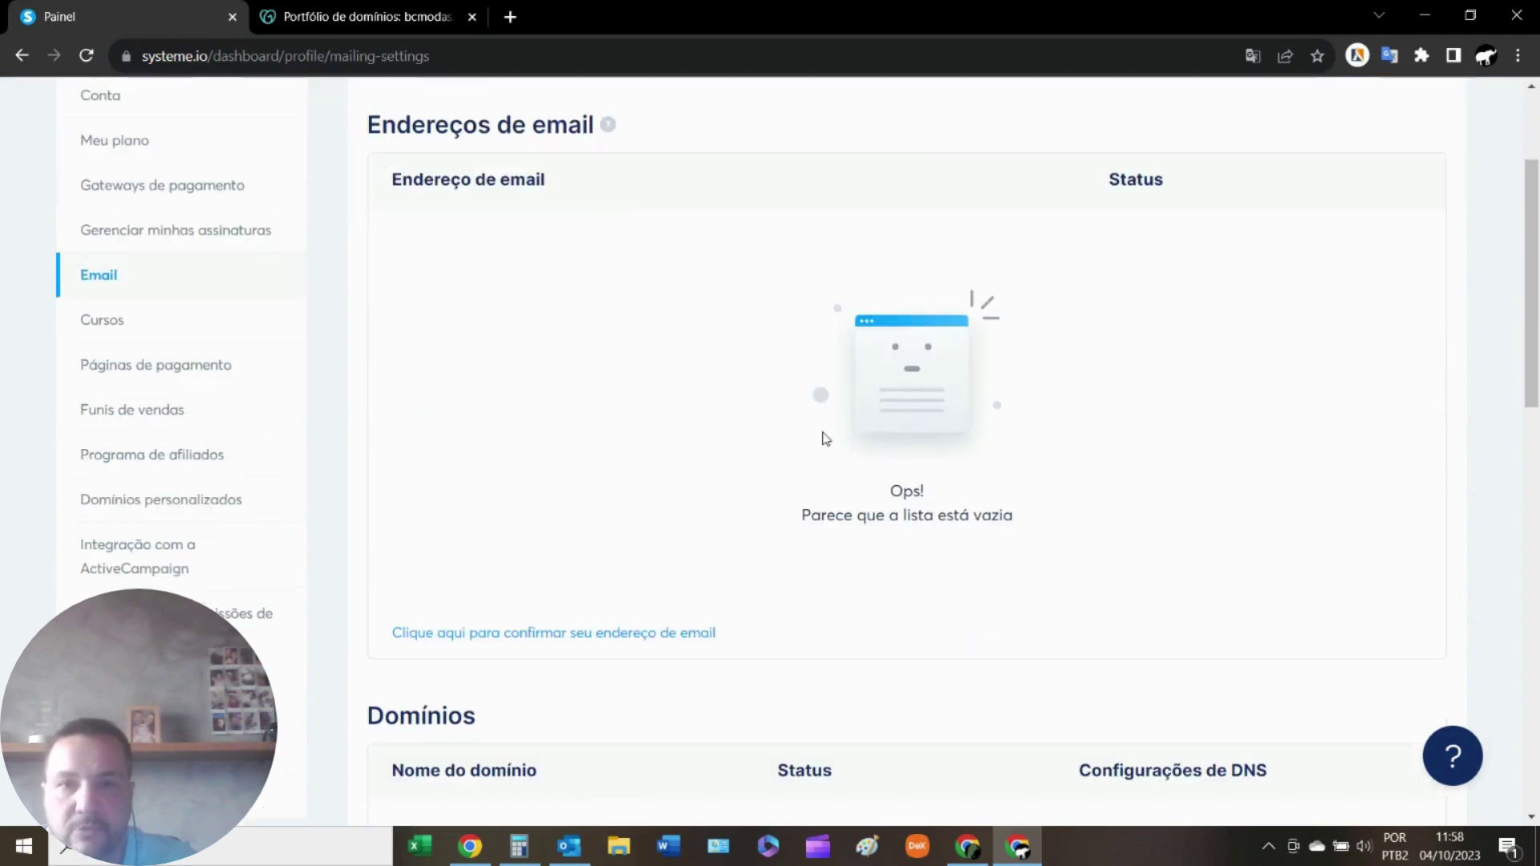
left_click(510, 635)
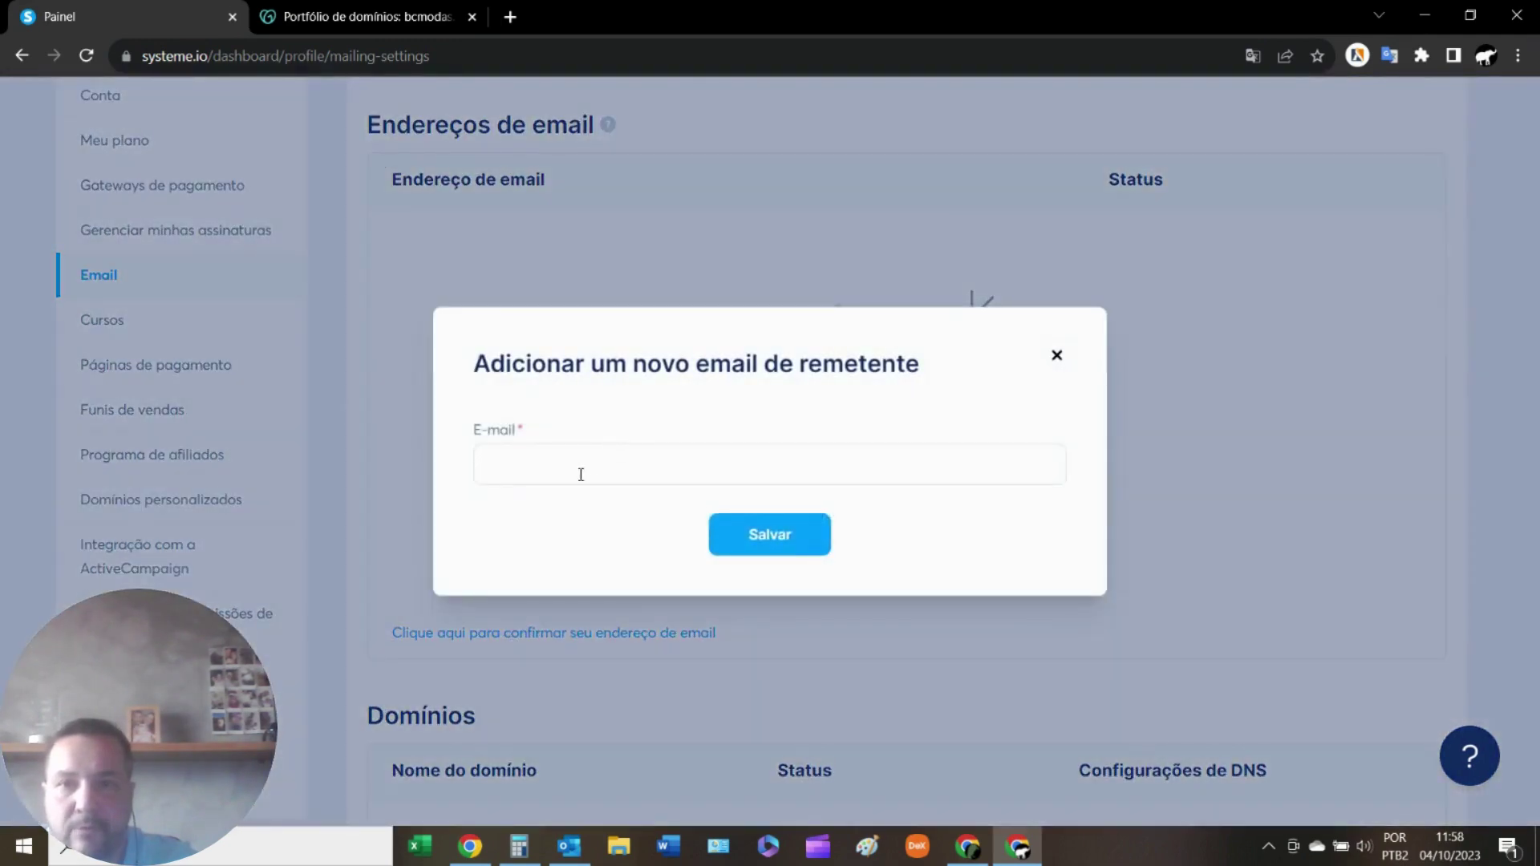
left_click(577, 470)
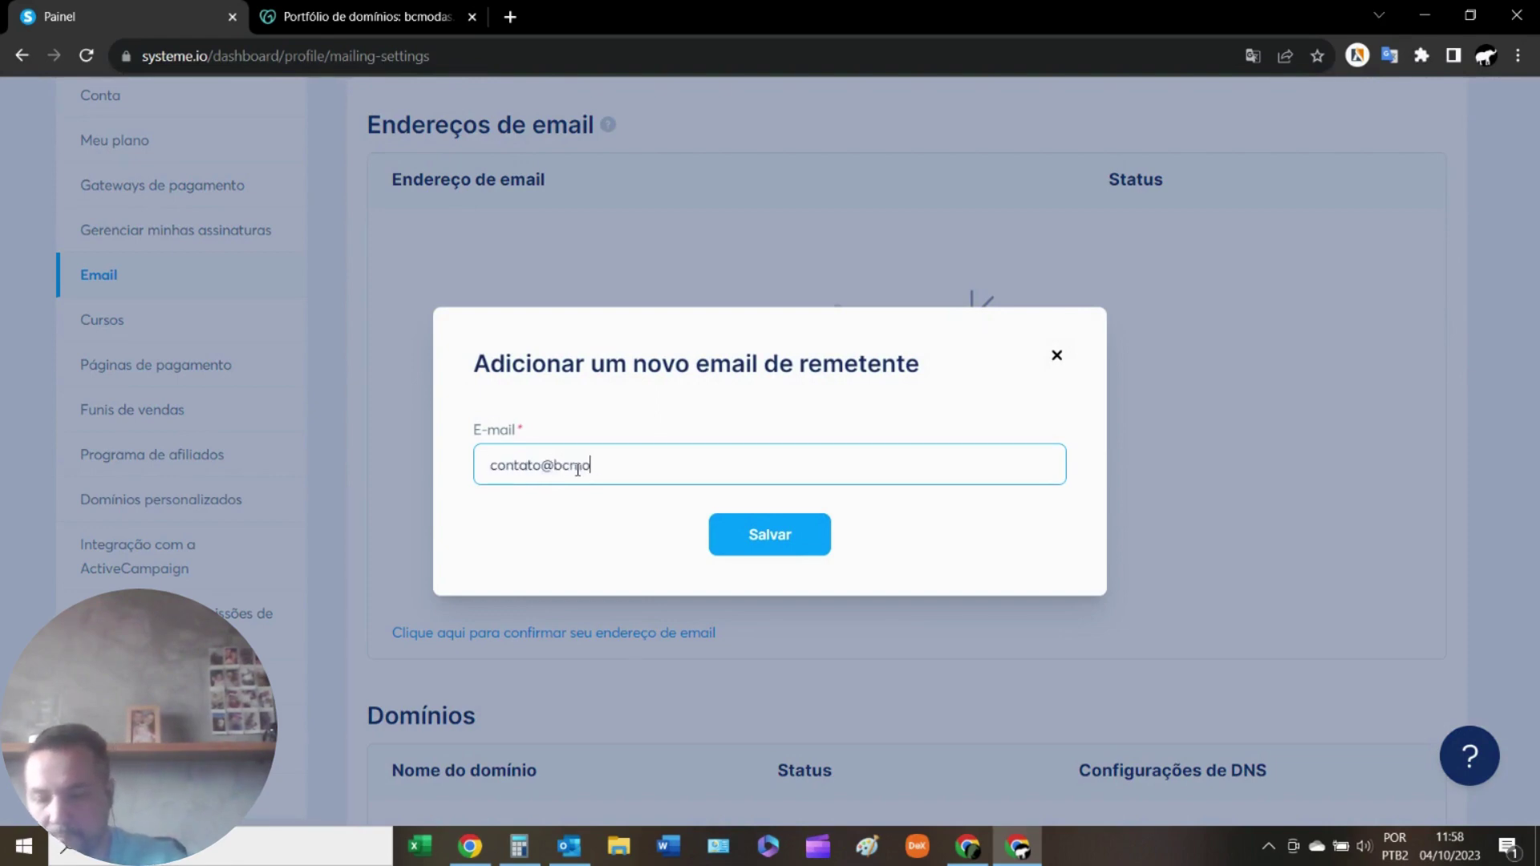
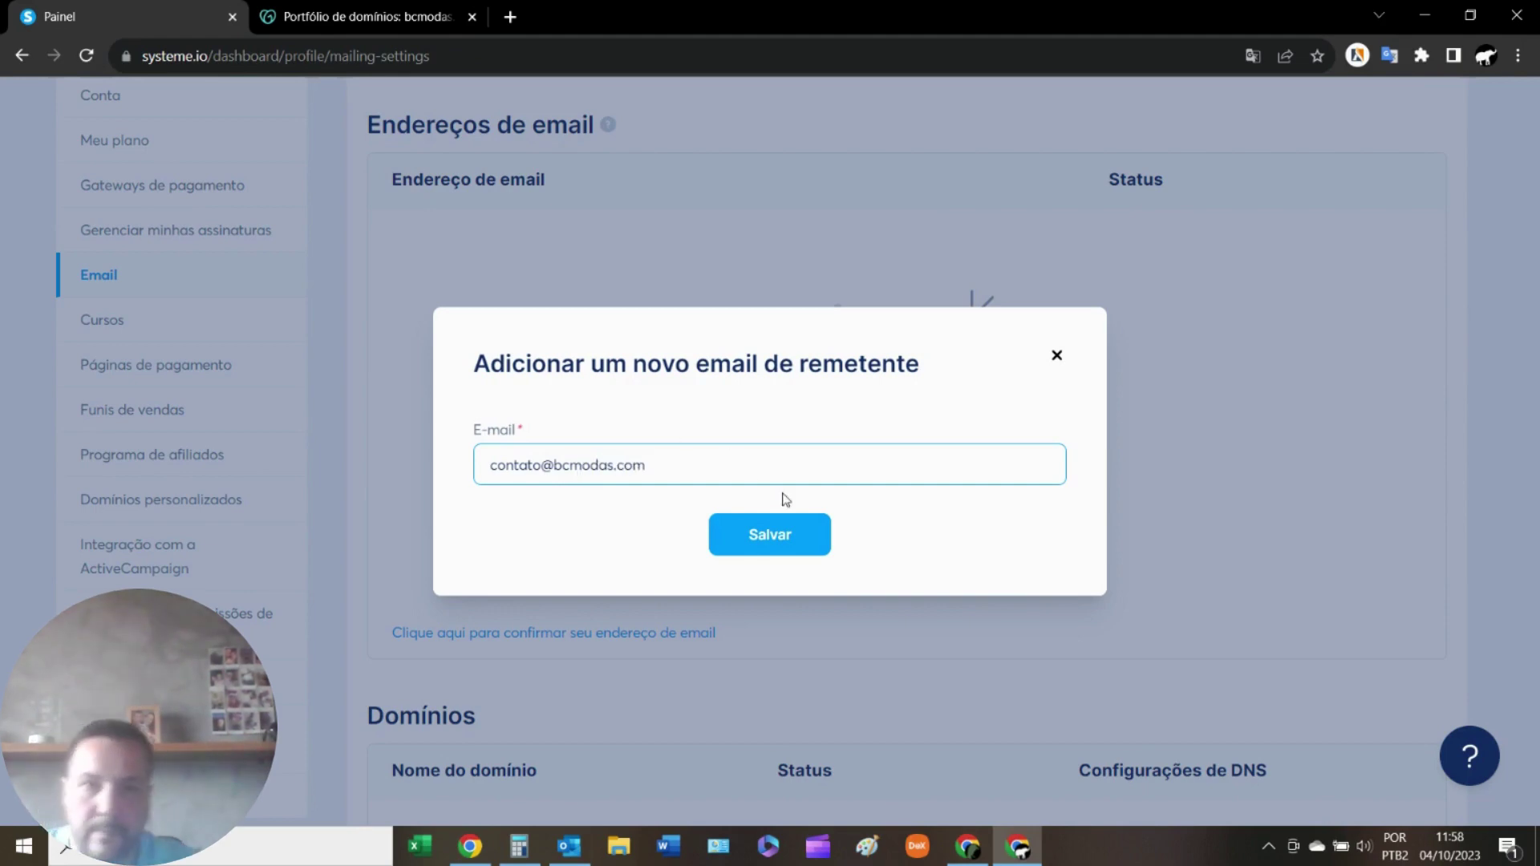
left_click(769, 533)
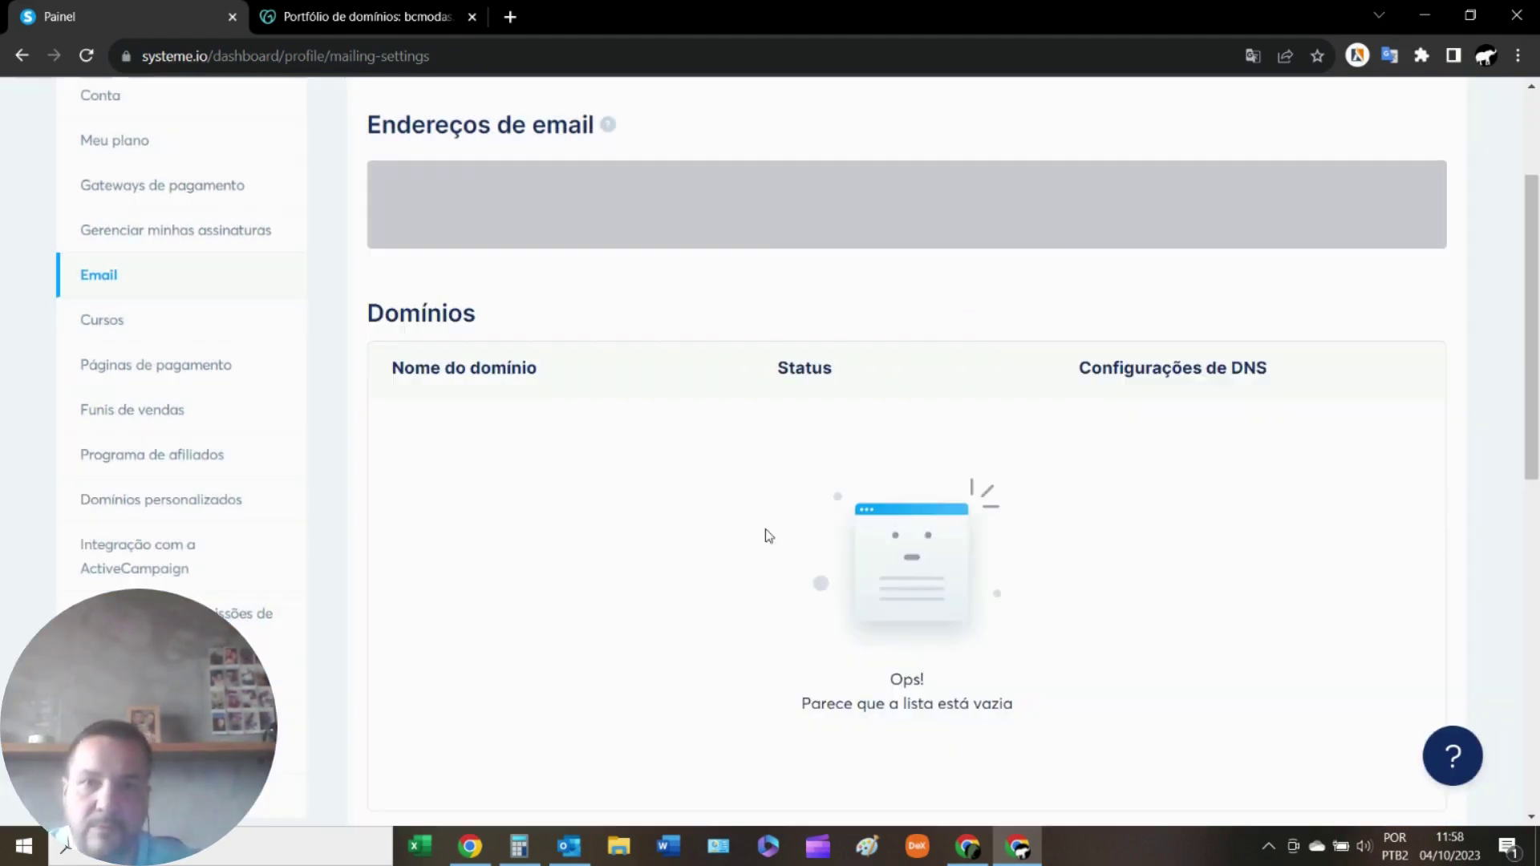
scroll(695, 489, "up", 3)
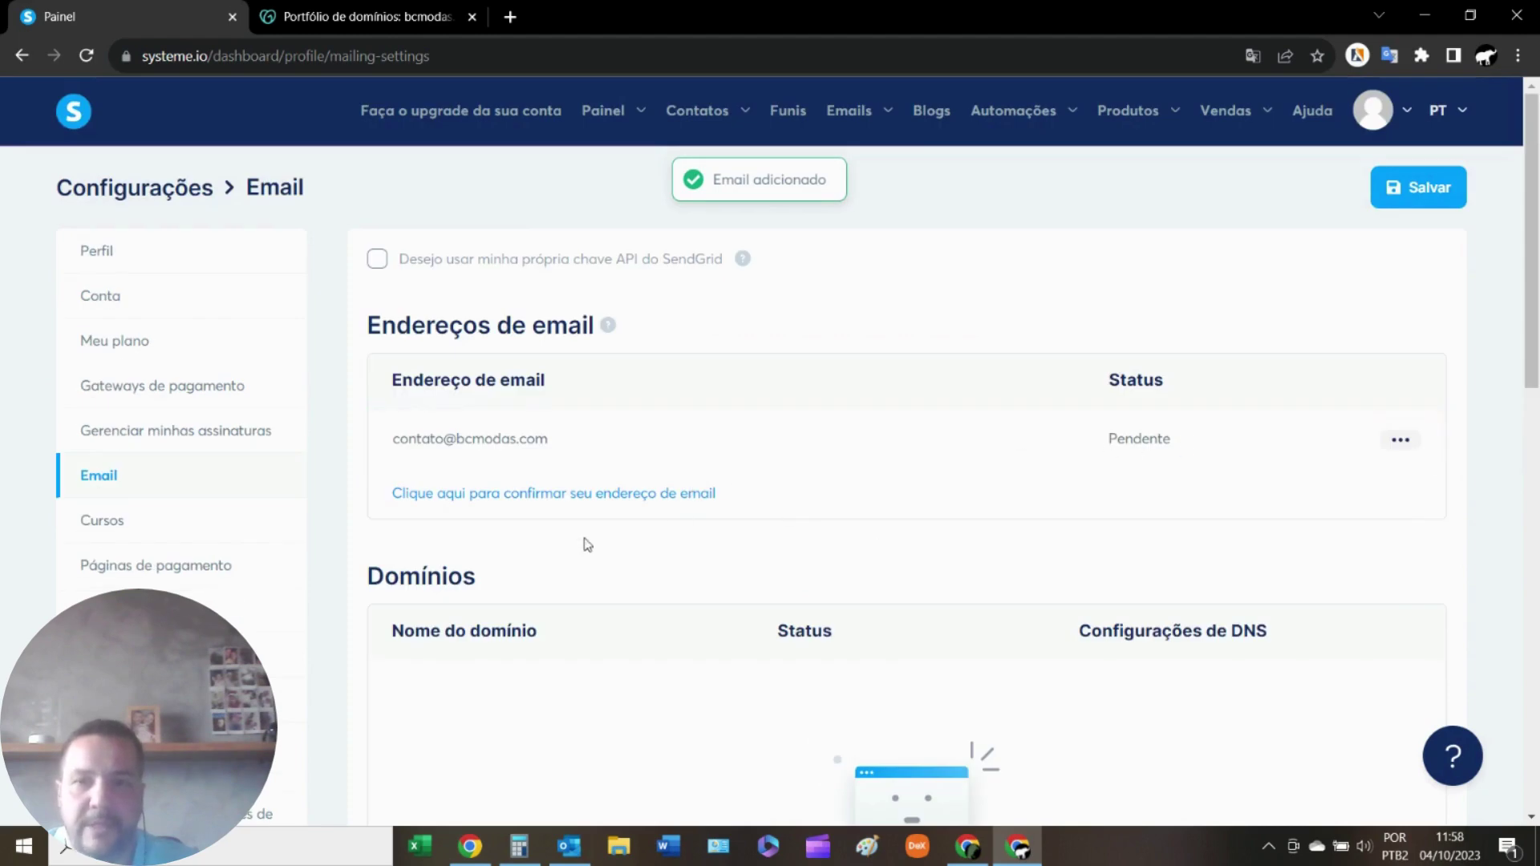
scroll(438, 629, "down", 5)
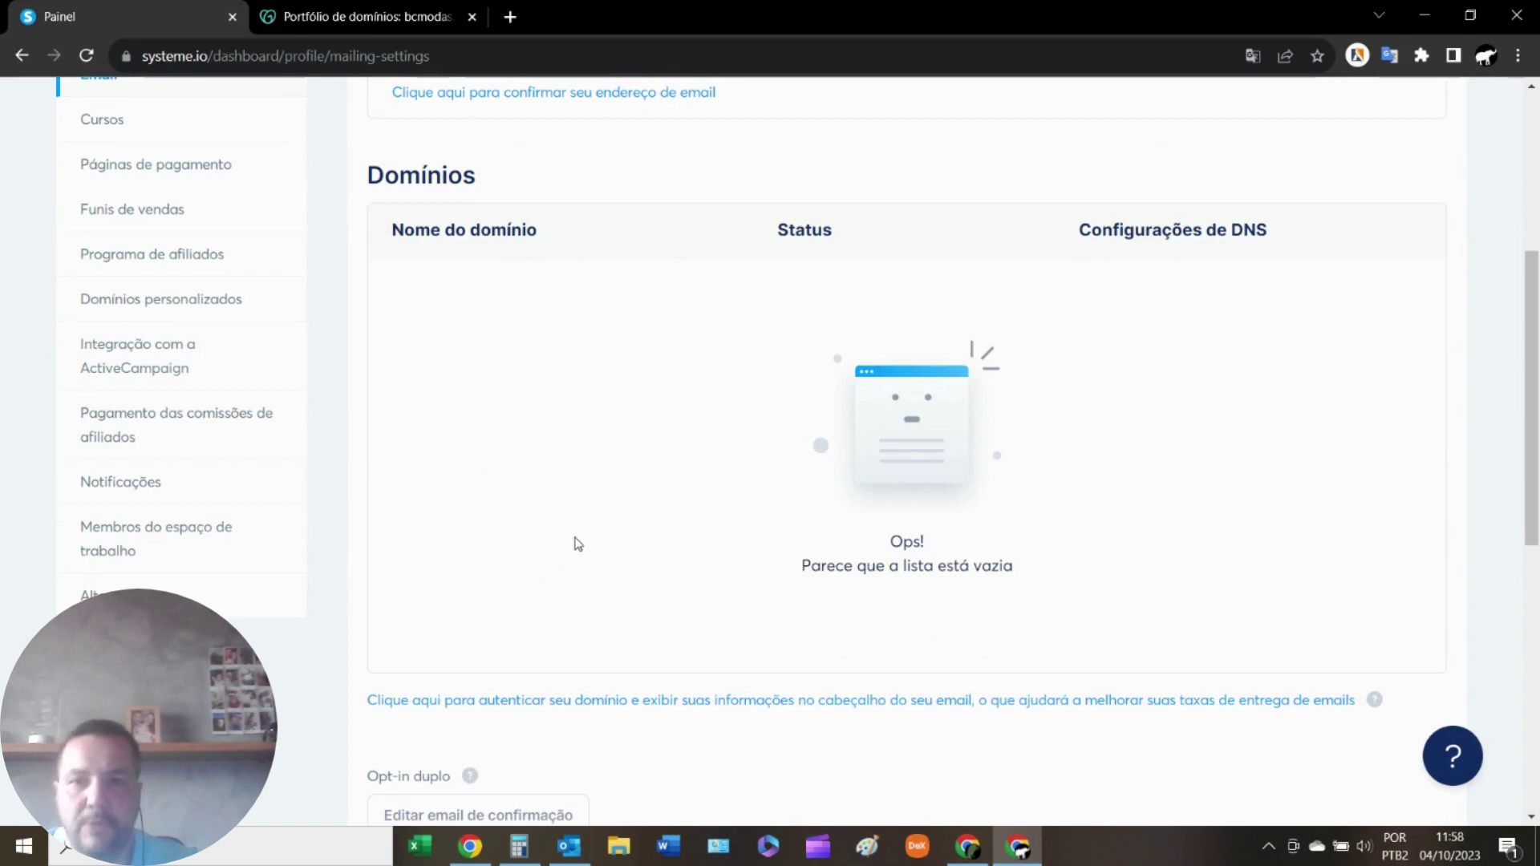
Register bcmodas.com for domain authentication to reveal its three required CNAME records.
left_click(584, 703)
left_click(544, 452)
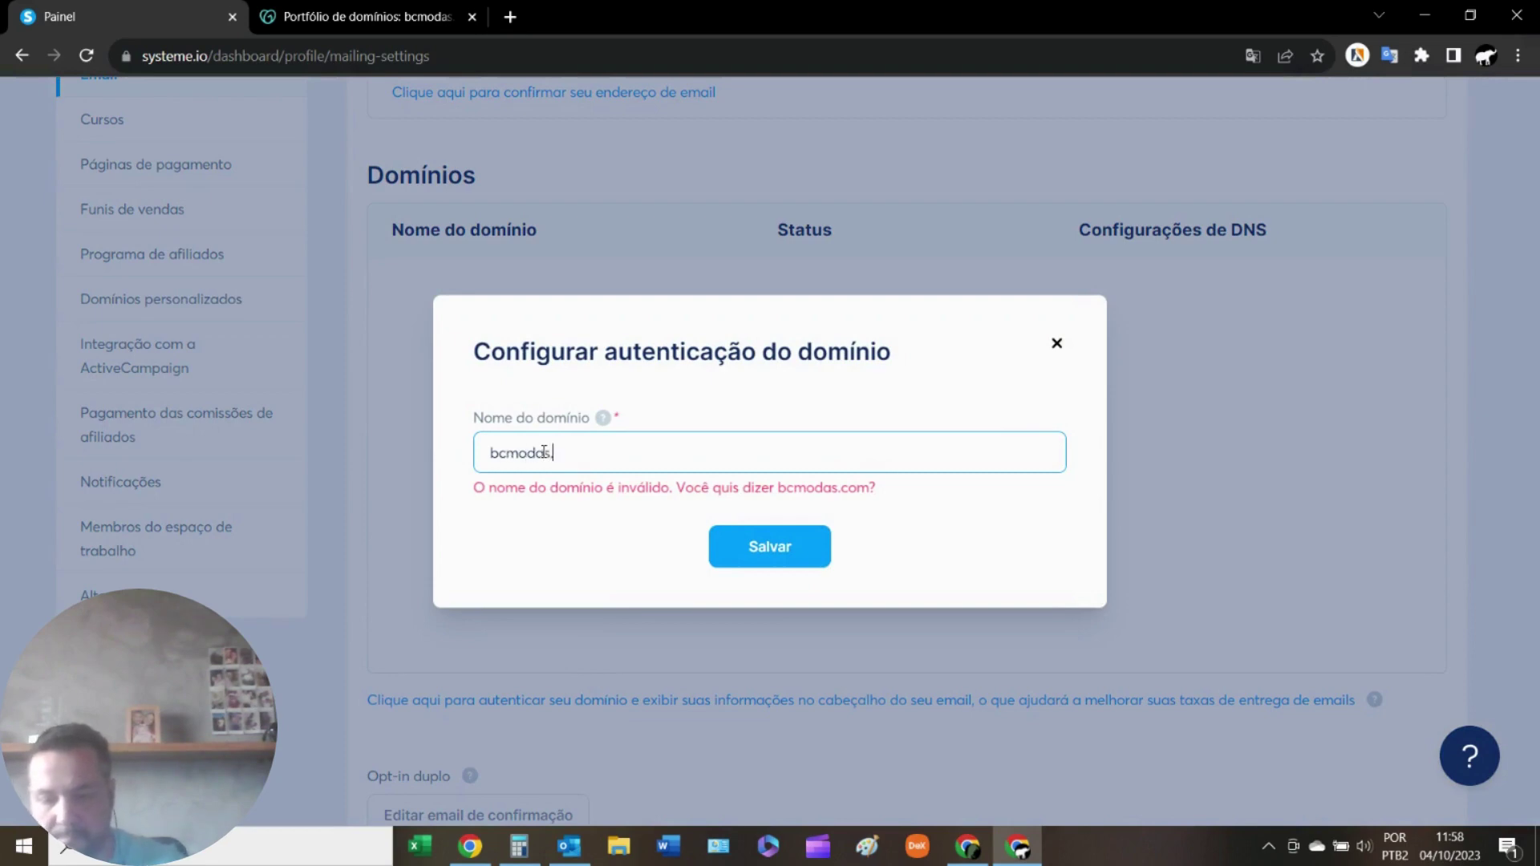
left_click(763, 548)
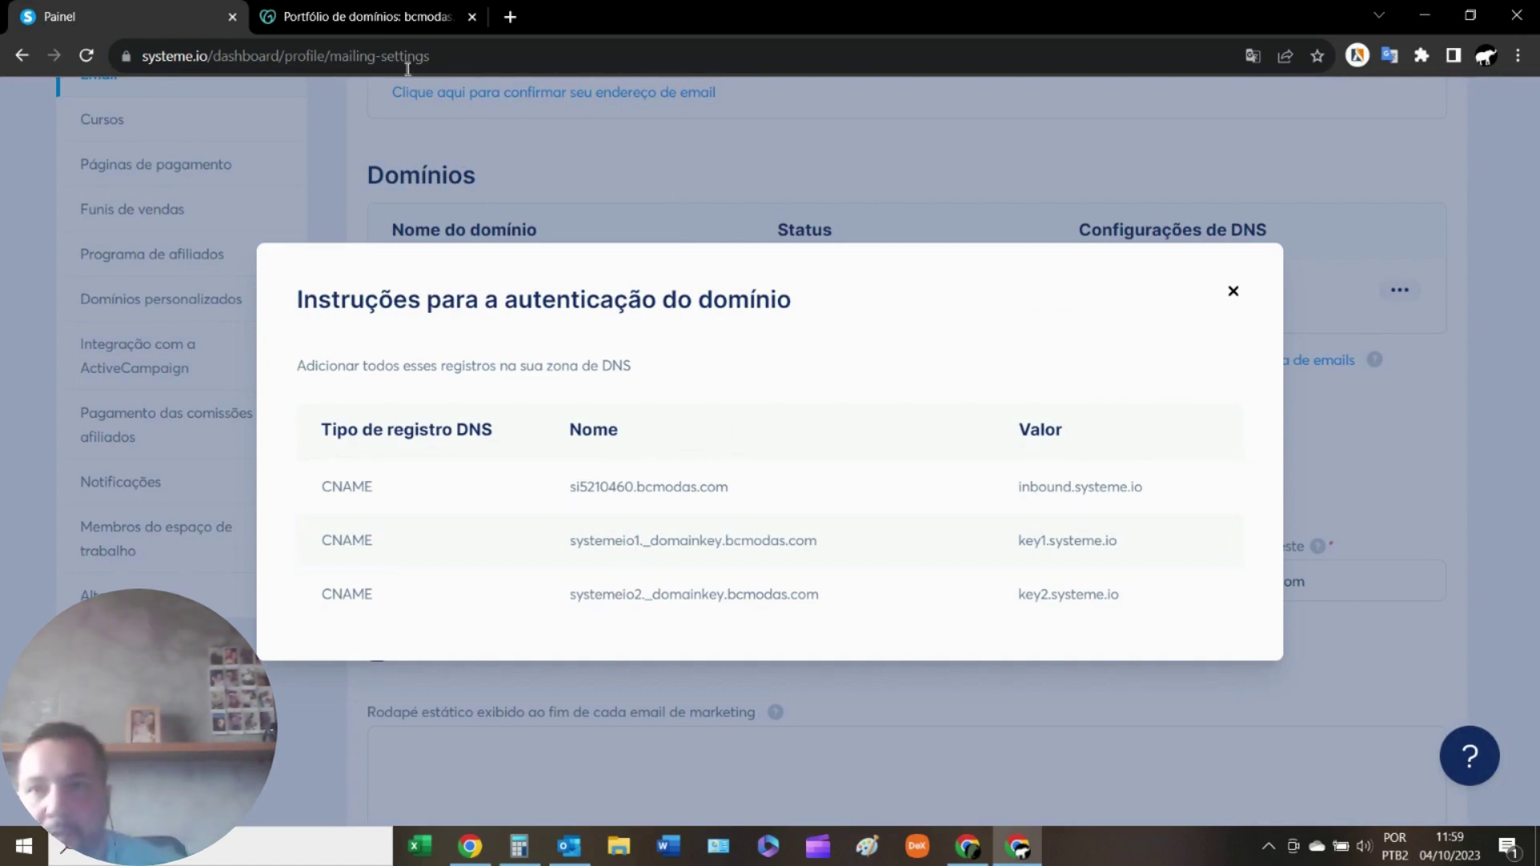
Start a new GoDaddy CNAME record named si5210460.bcmodas.com, copied from Systeme.io.
left_click(334, 18)
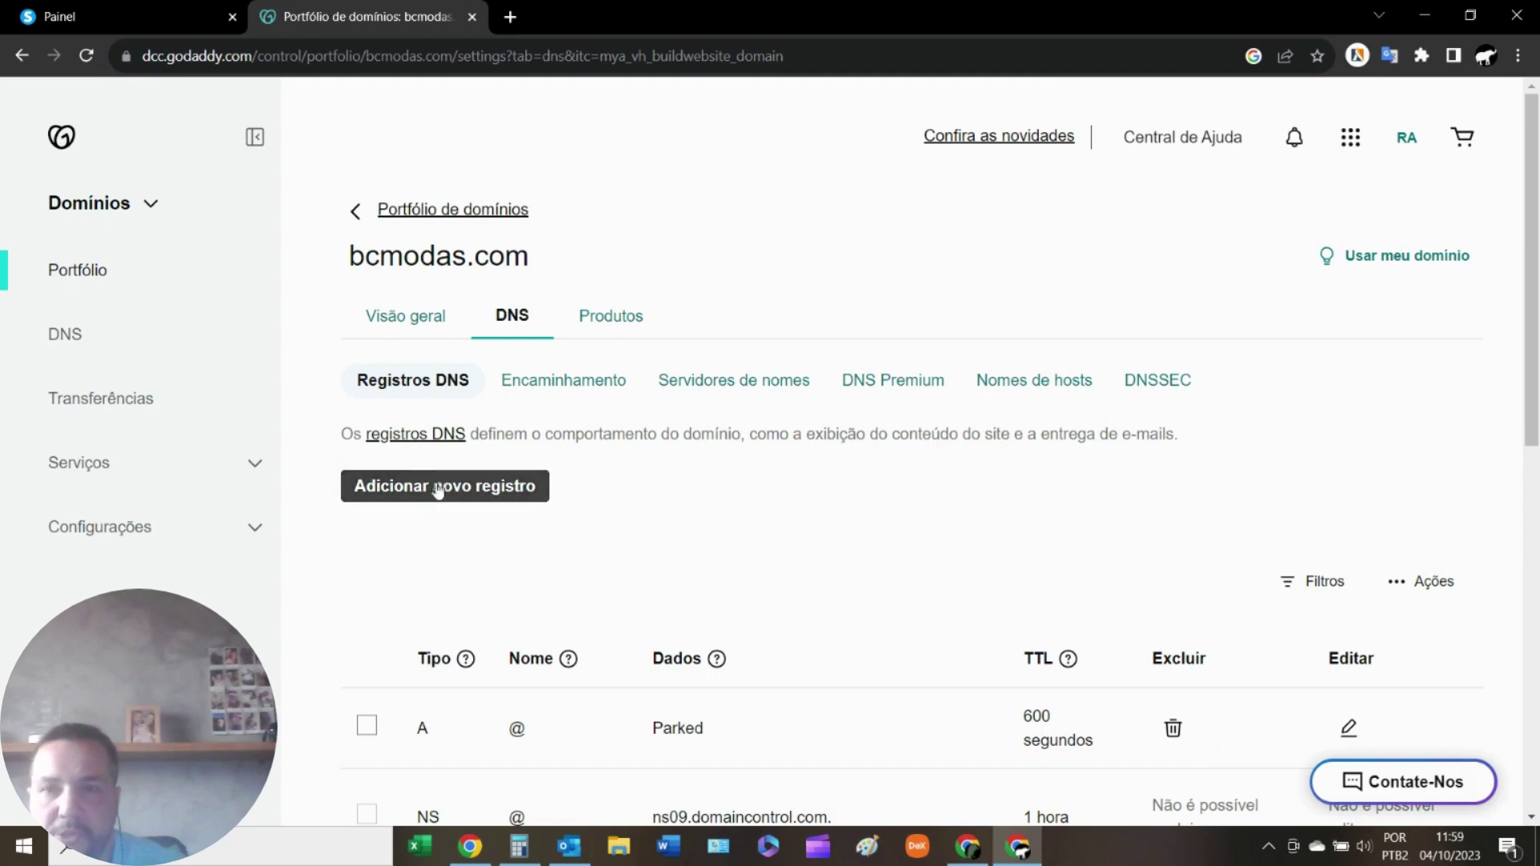
left_click(438, 491)
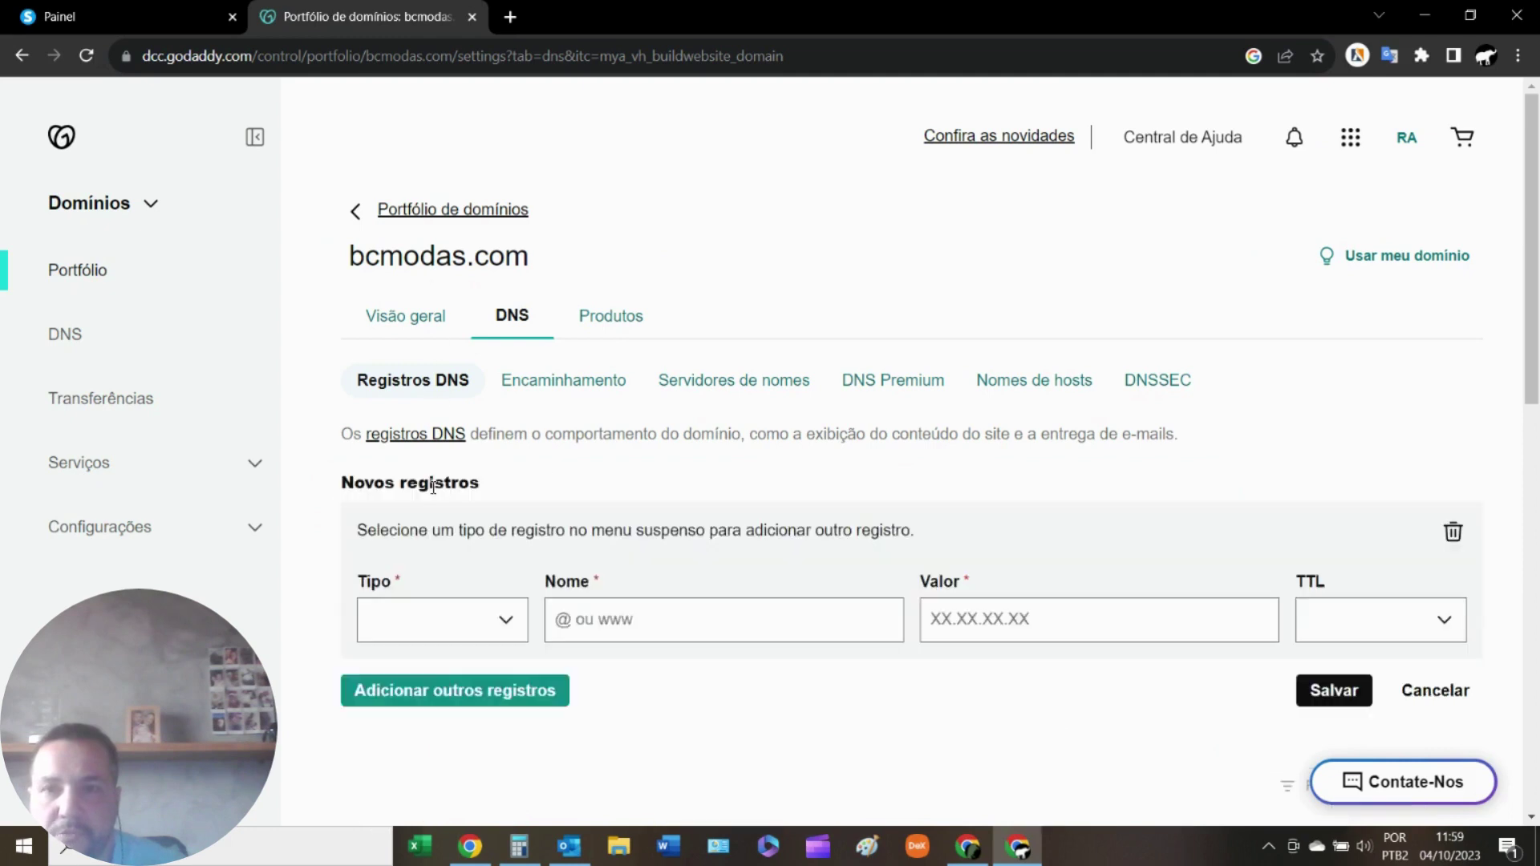
left_click(124, 22)
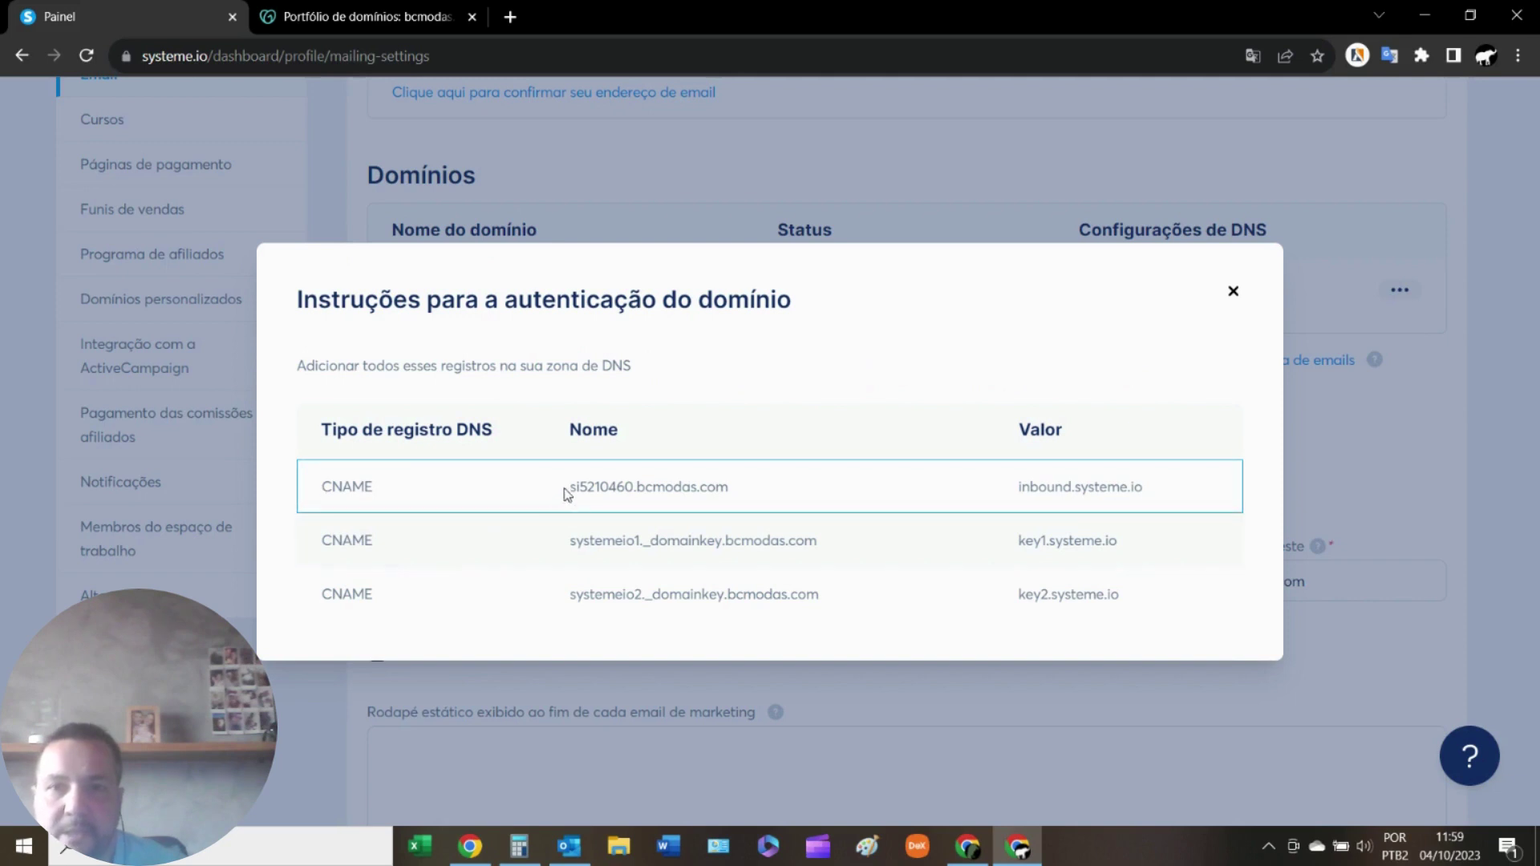
left_click_drag(568, 489, 726, 508)
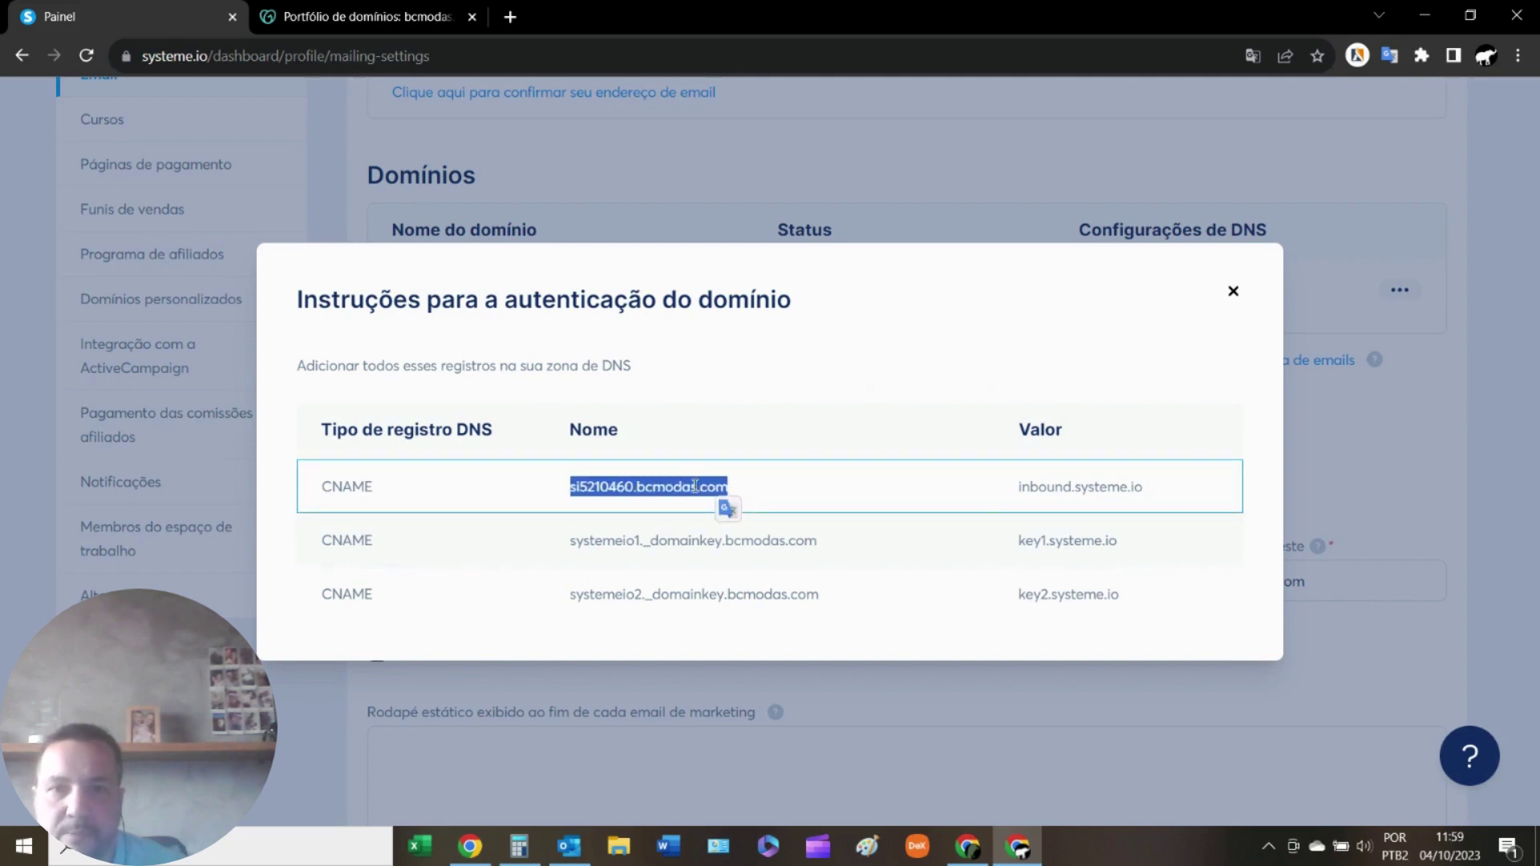
right_click(694, 489)
left_click(731, 501)
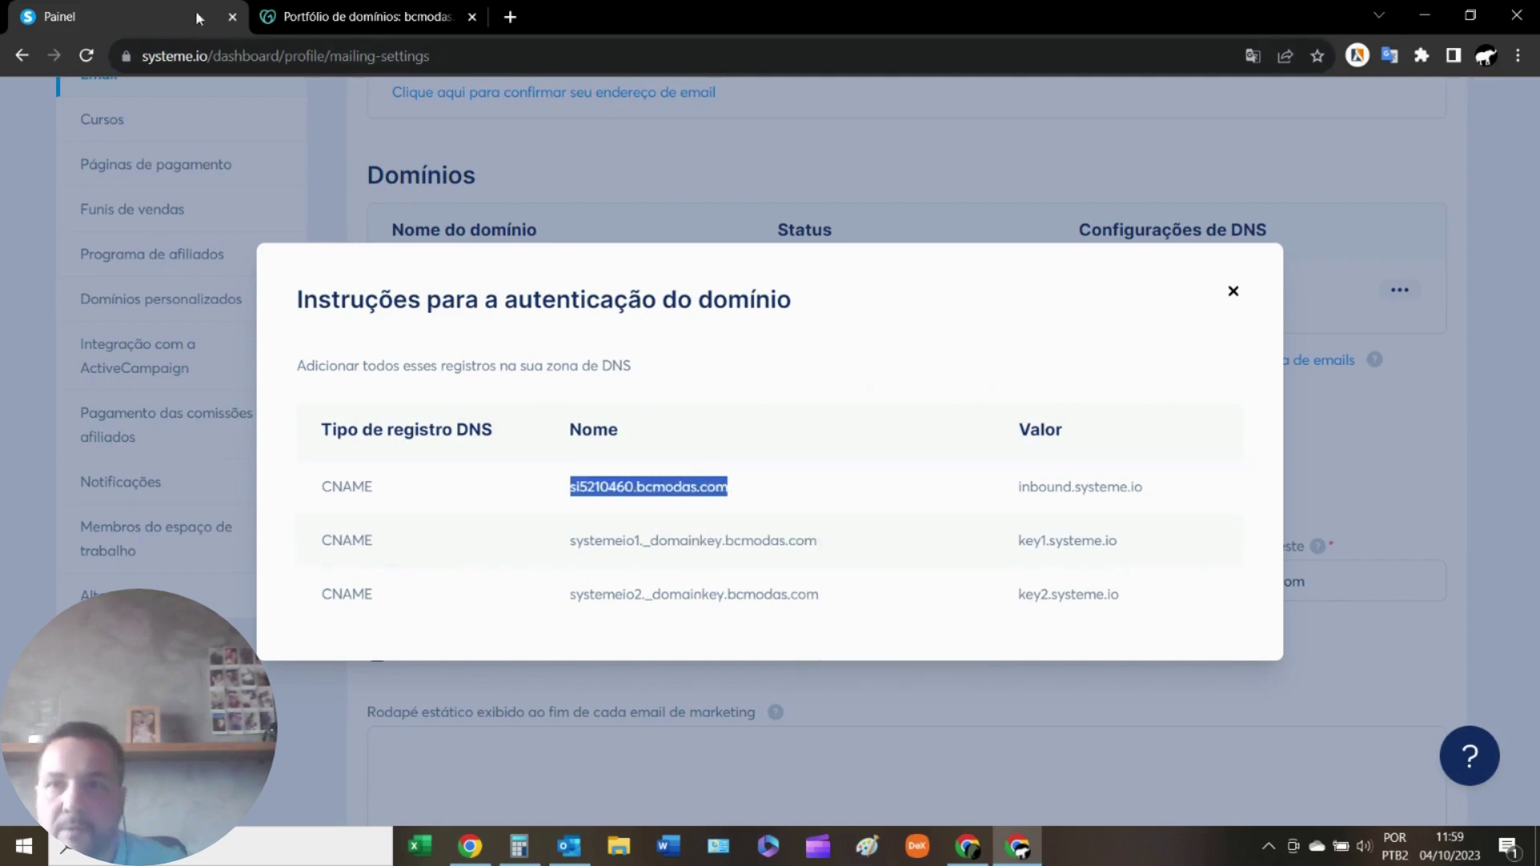
left_click(361, 16)
left_click(516, 635)
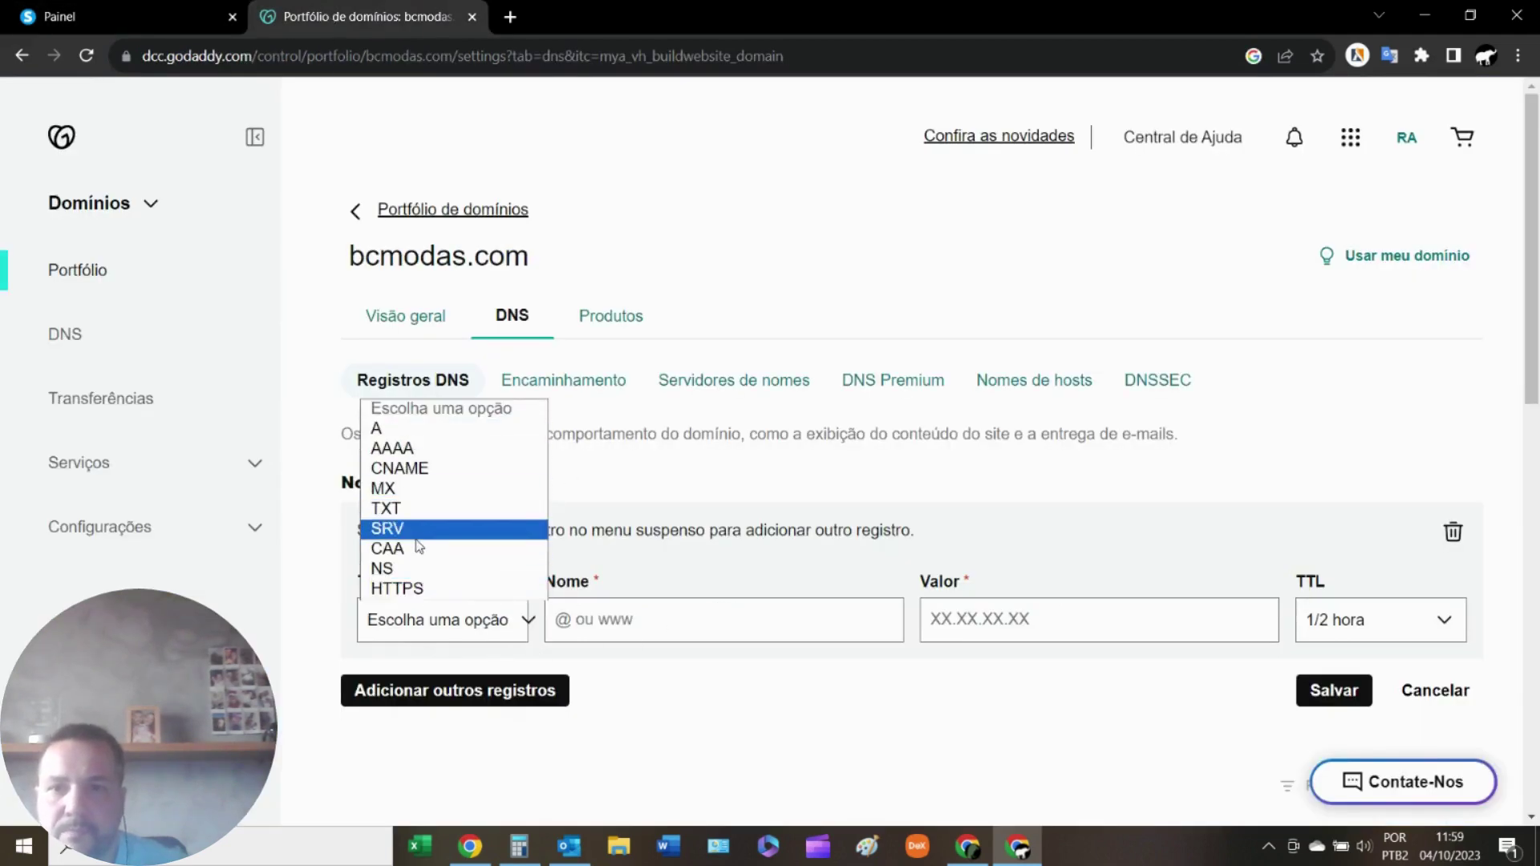
left_click(421, 471)
right_click(644, 625)
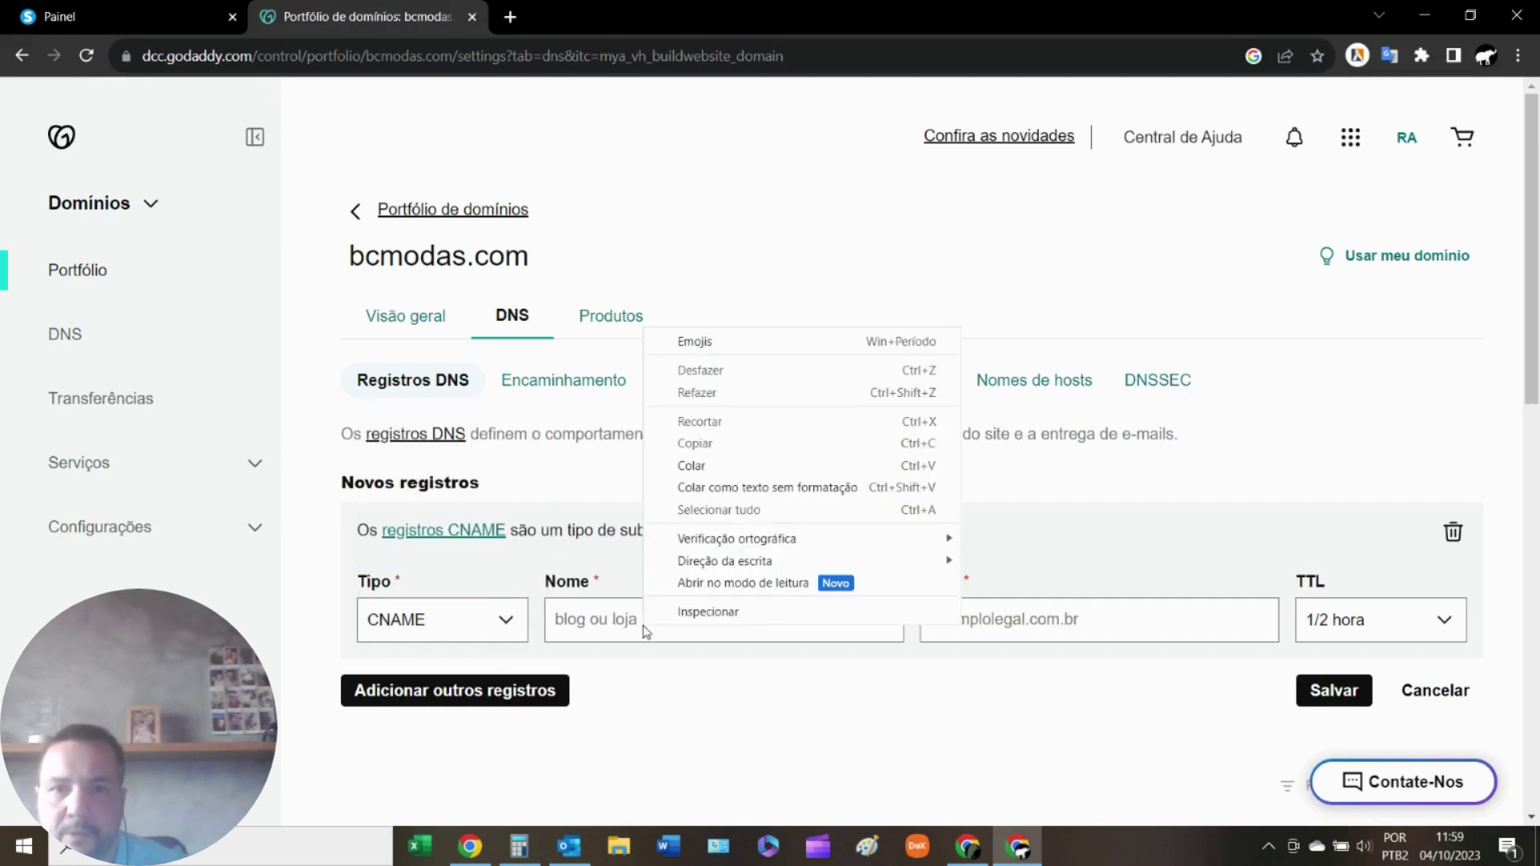
left_click(733, 467)
Set the record's value to inbound.systeme.io, then dismiss the save confirmation without saving.
left_click(138, 8)
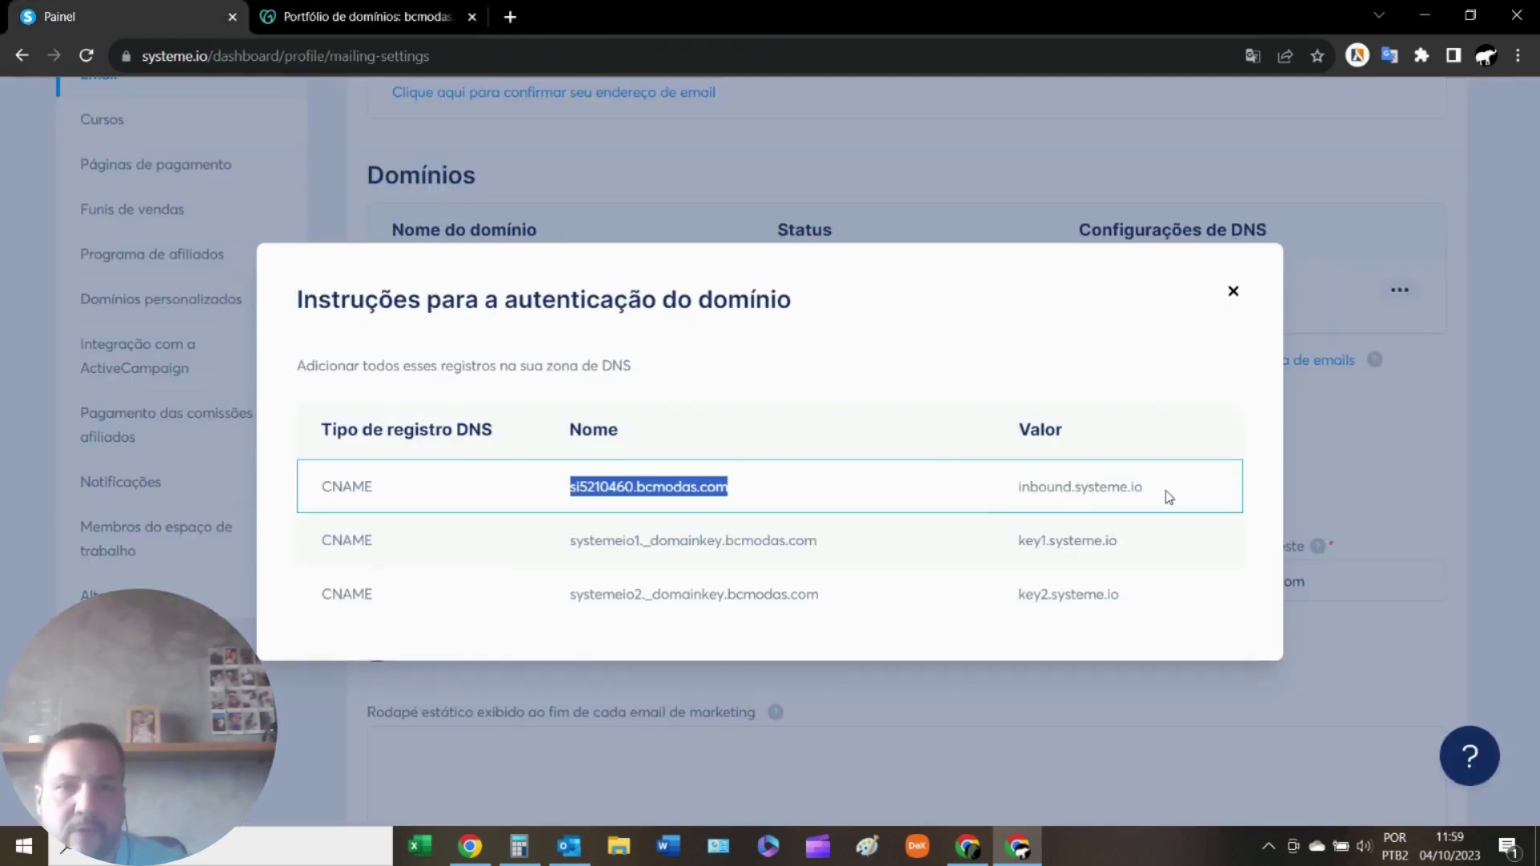
left_click_drag(1168, 497, 1016, 488)
right_click(1045, 483)
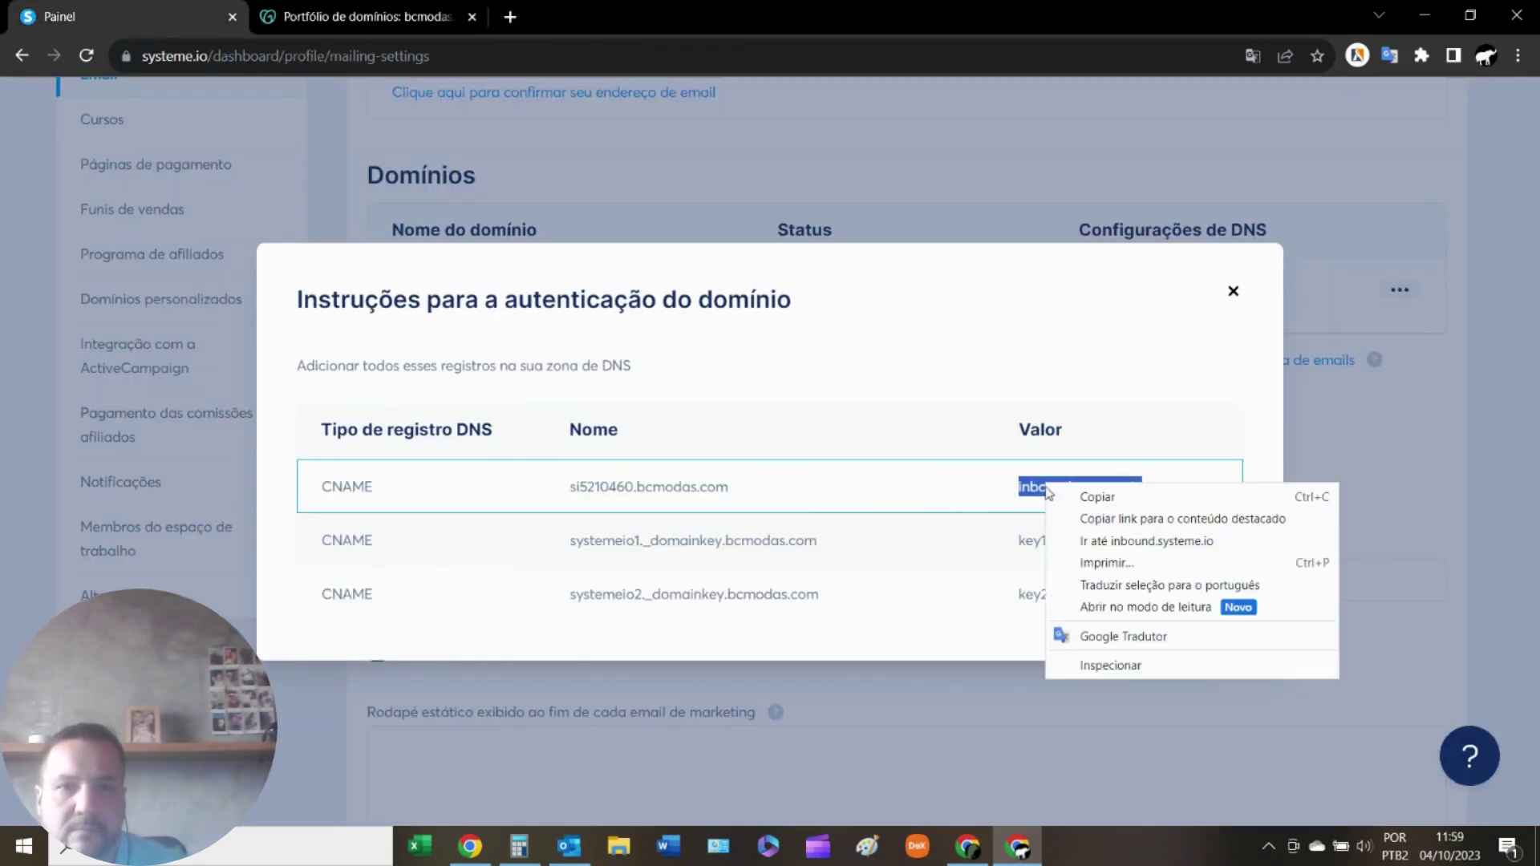
left_click(1099, 499)
left_click(365, 16)
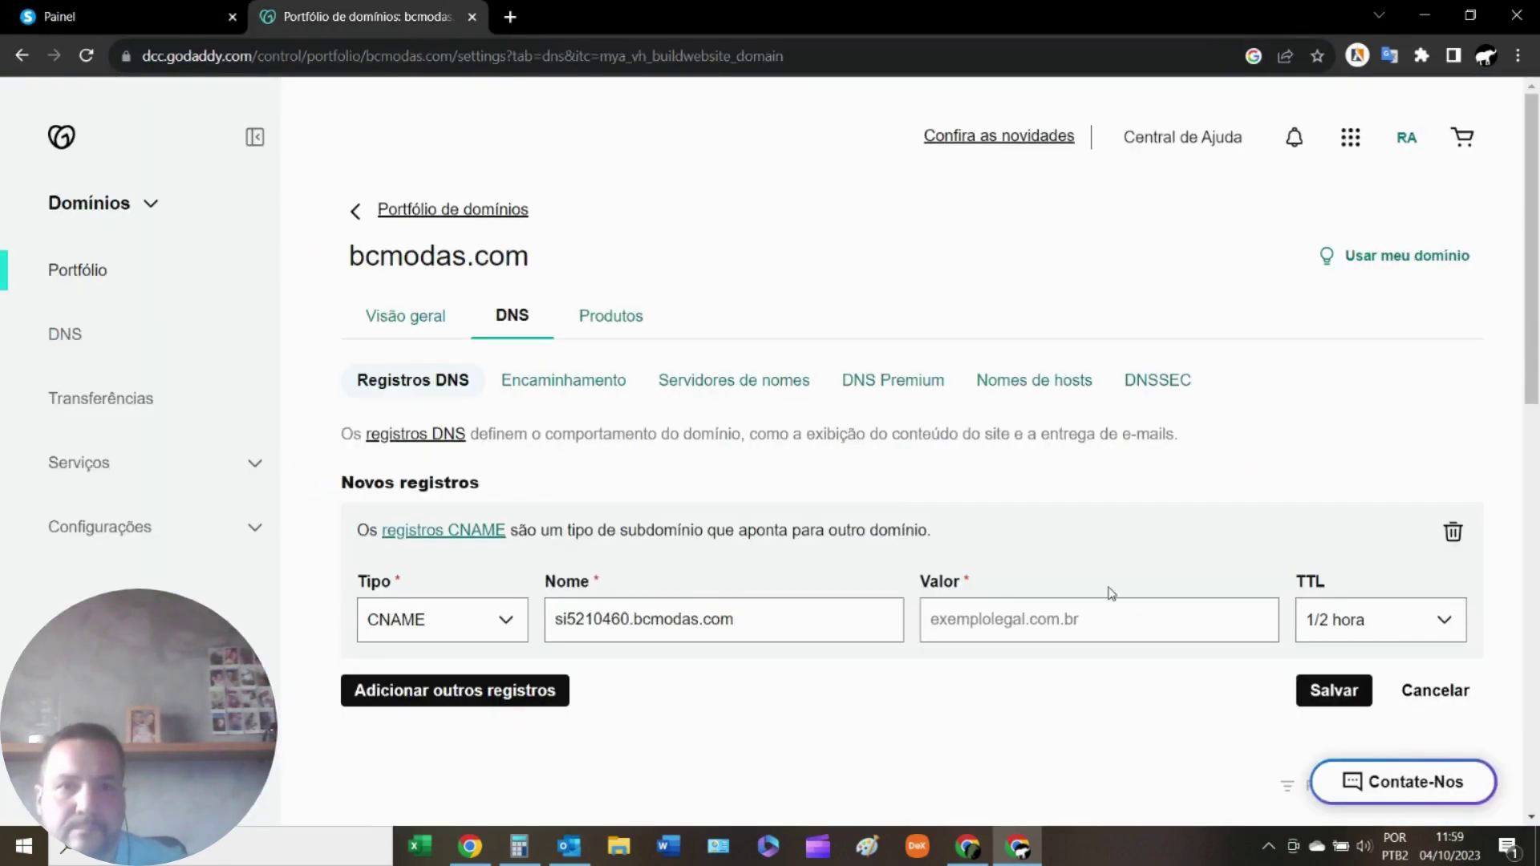
right_click(1024, 615)
left_click(1081, 463)
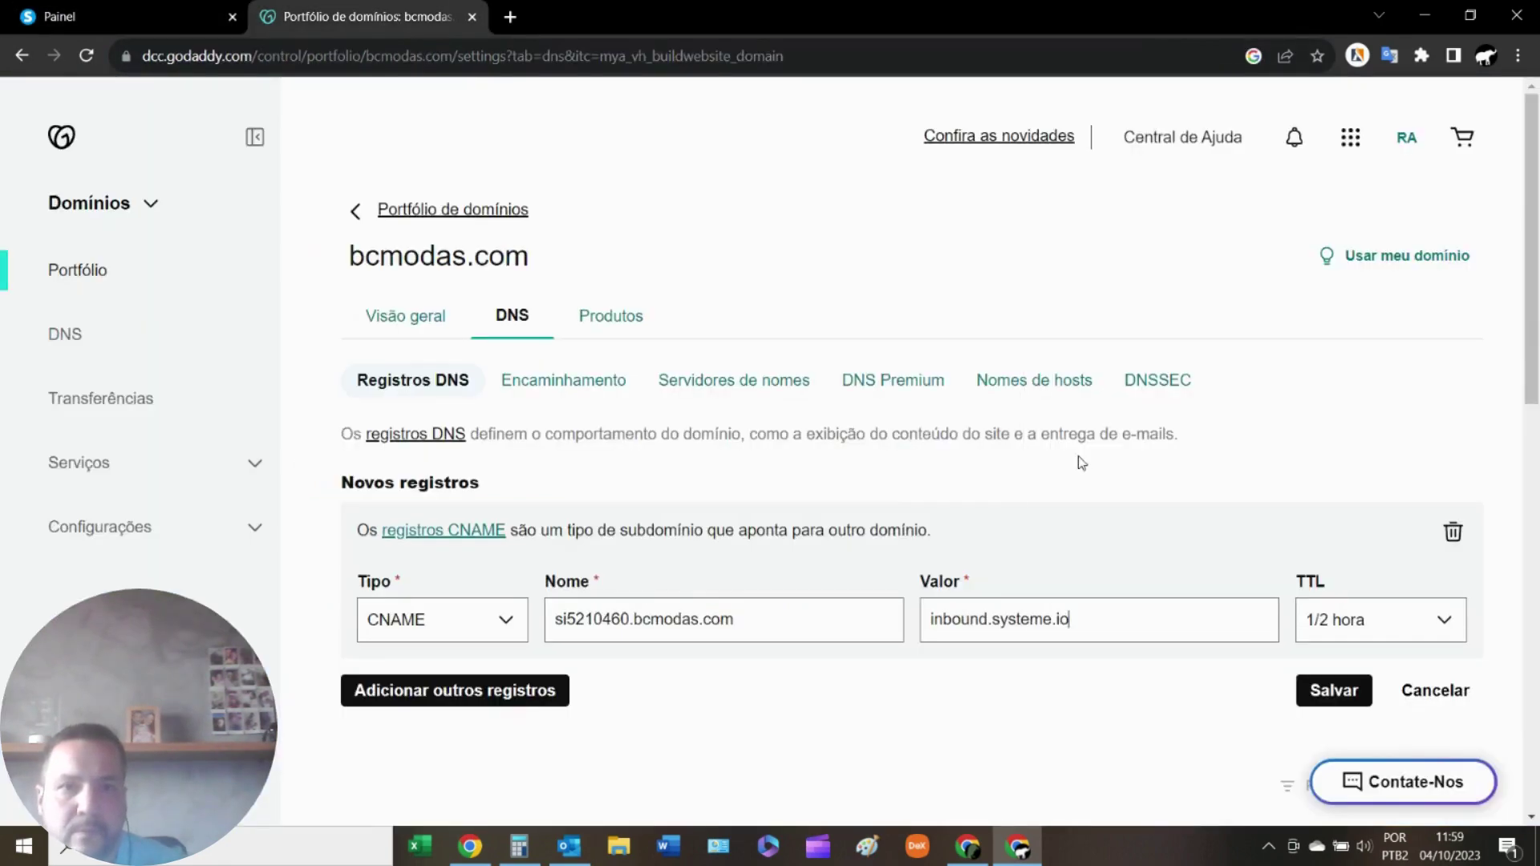
left_click(1334, 694)
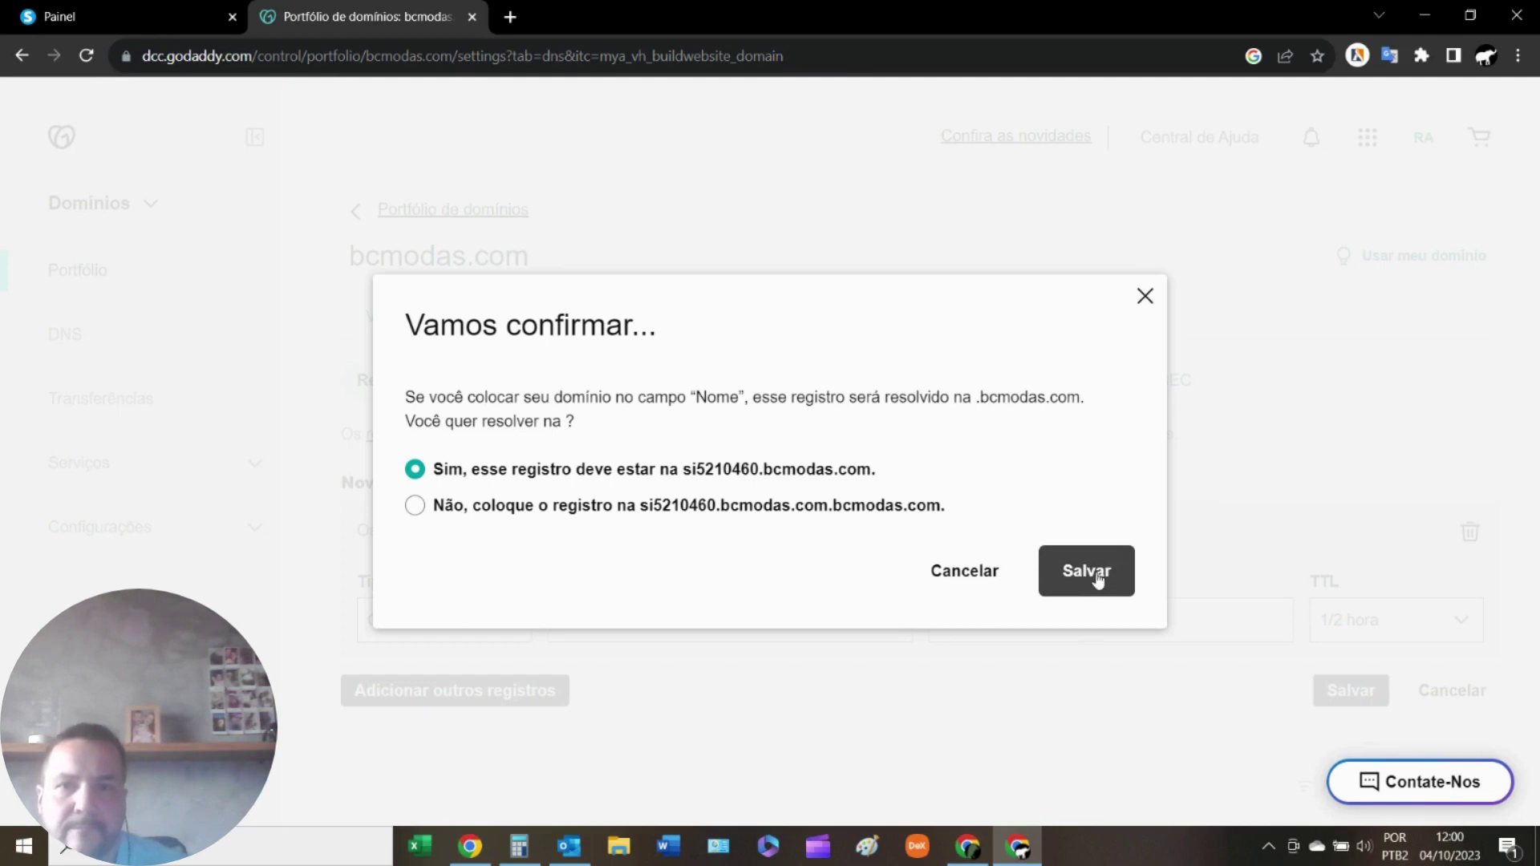
left_click(1145, 296)
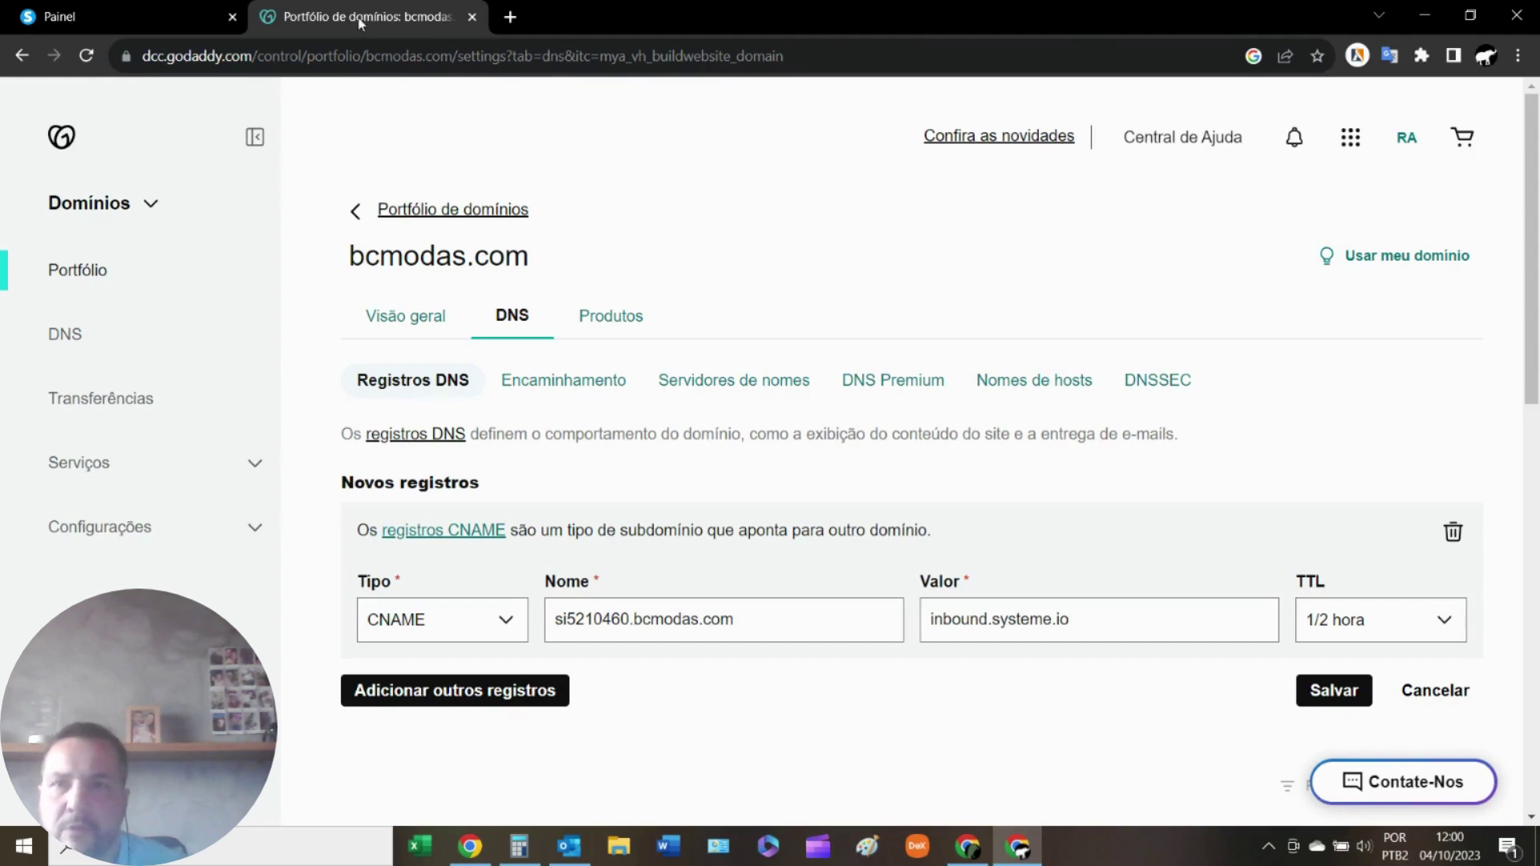
Add a second DNS record row in GoDaddy with type CNAME.
left_click(136, 16)
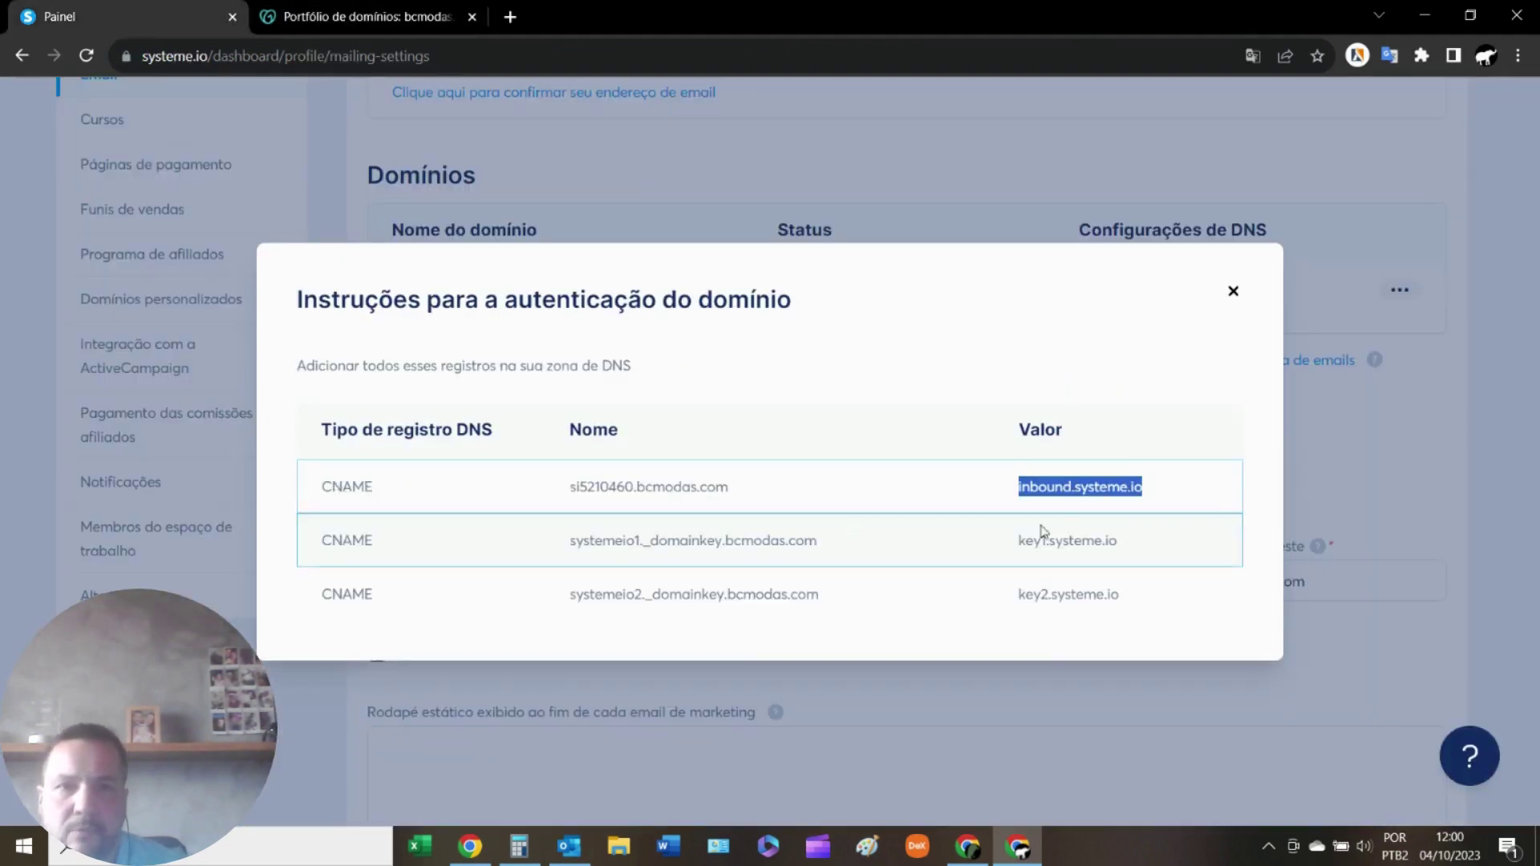
left_click(379, 8)
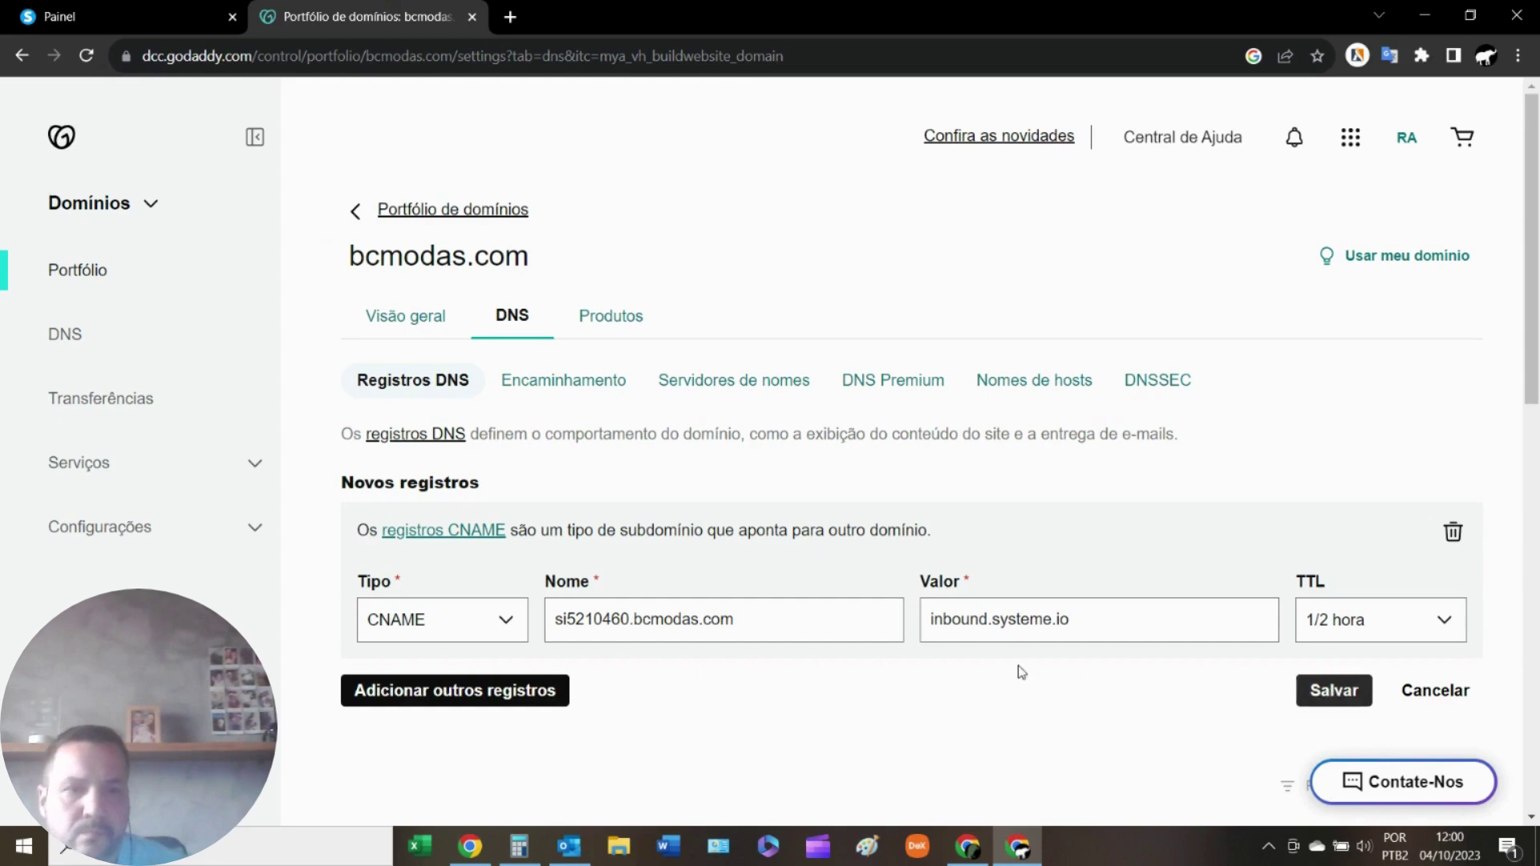
left_click(506, 692)
scroll(546, 667, "down", 1)
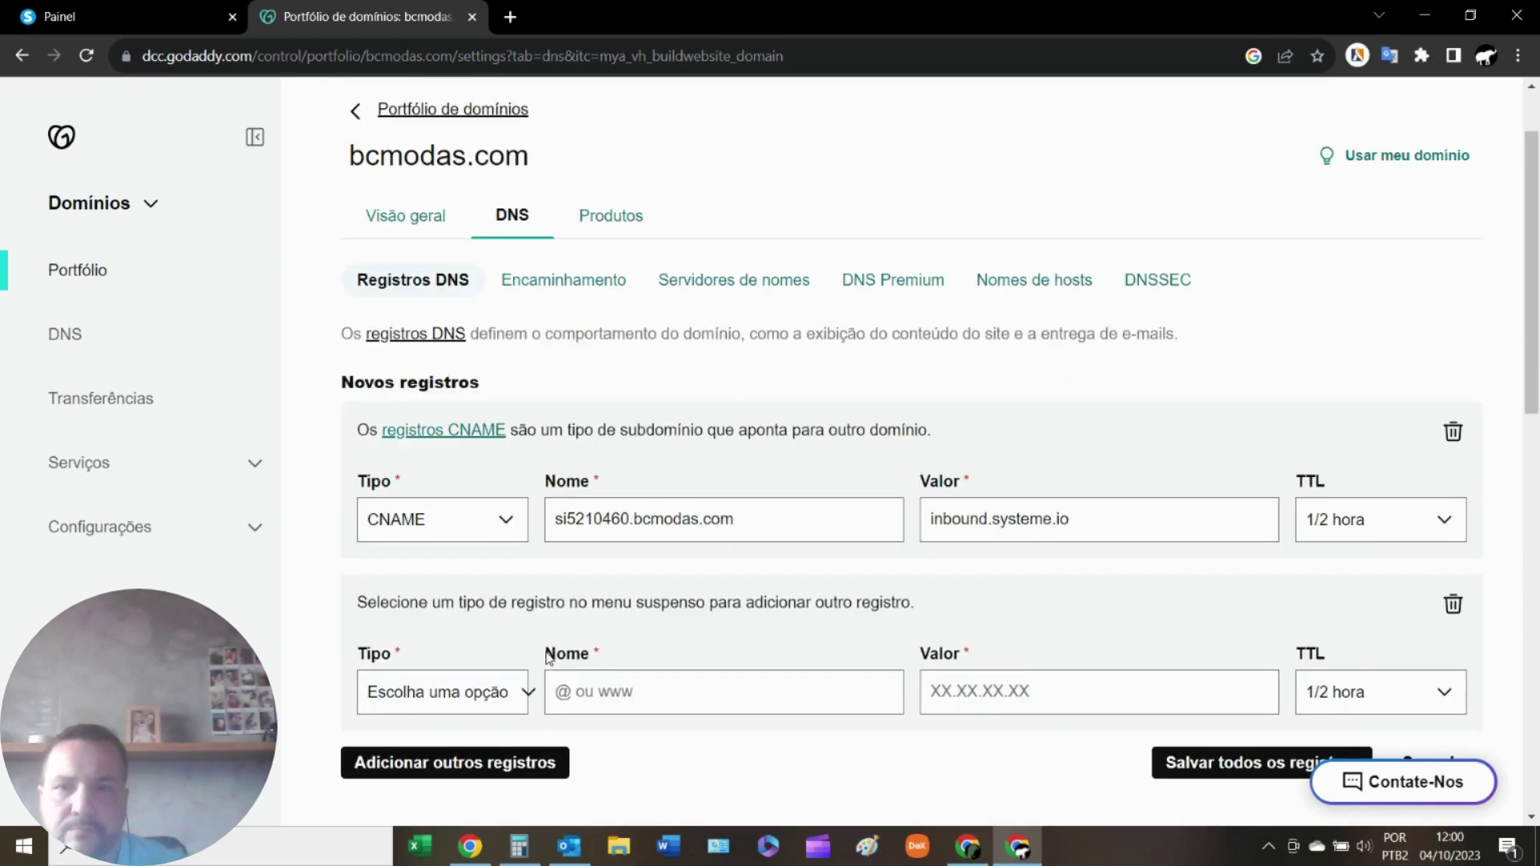
left_click(503, 702)
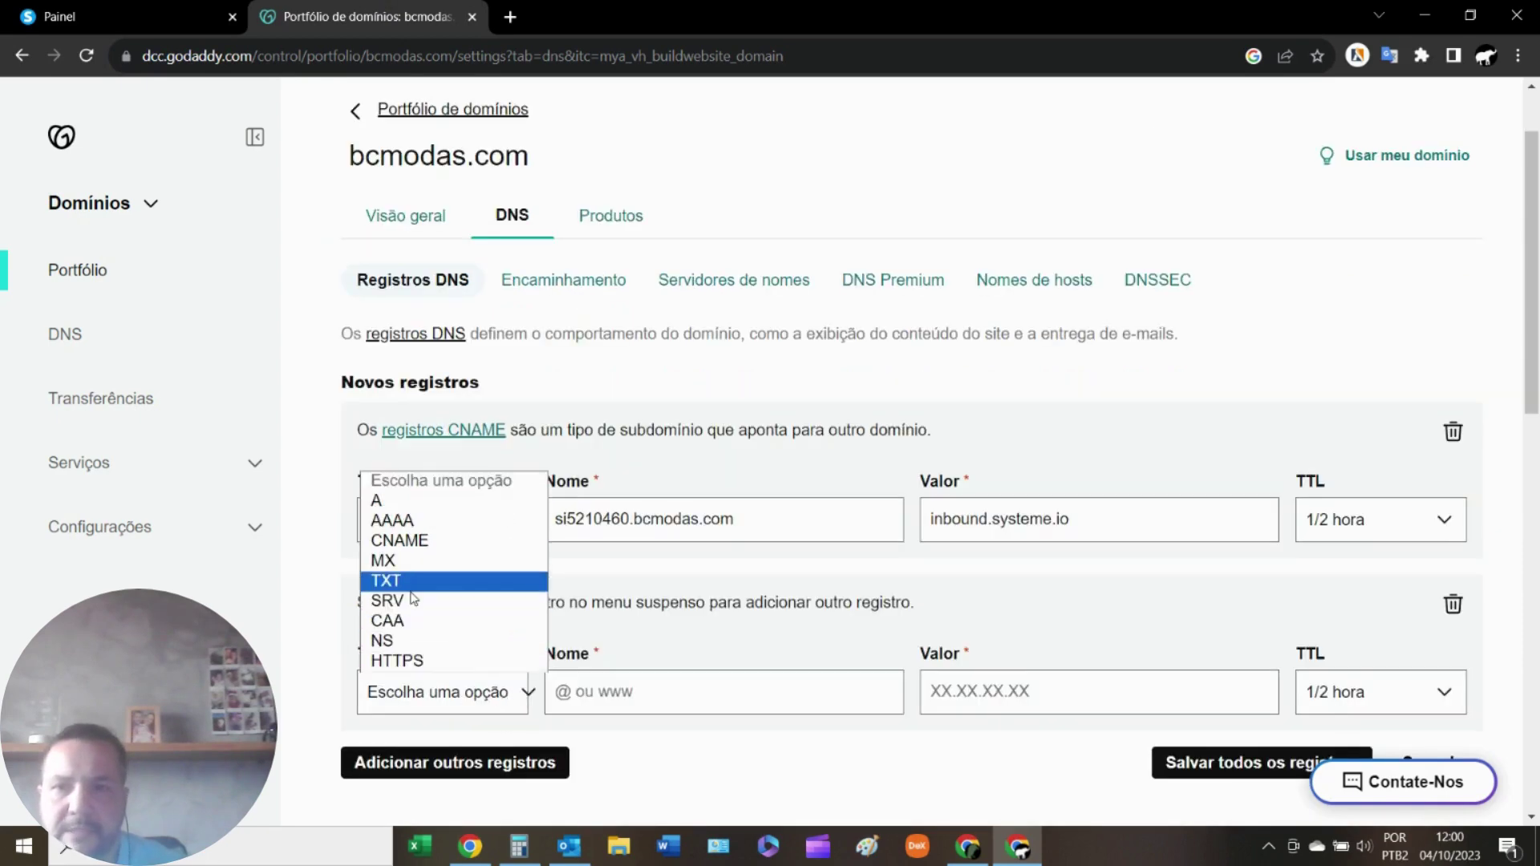
left_click(399, 540)
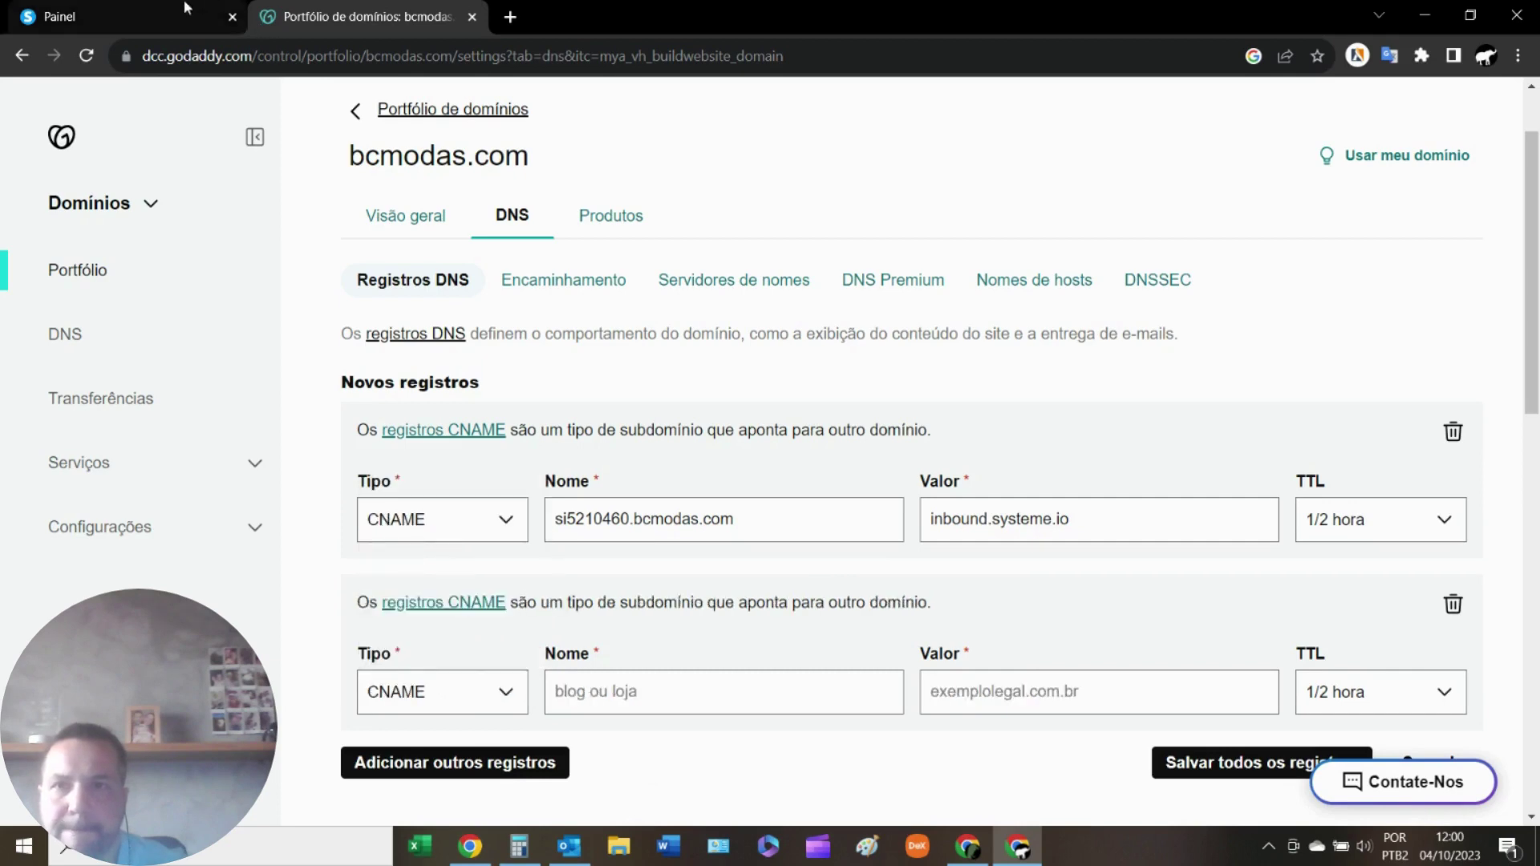
Fill the second record's name with systemeio1._domainkey.bcmodas.com from Systeme.io.
left_click(140, 19)
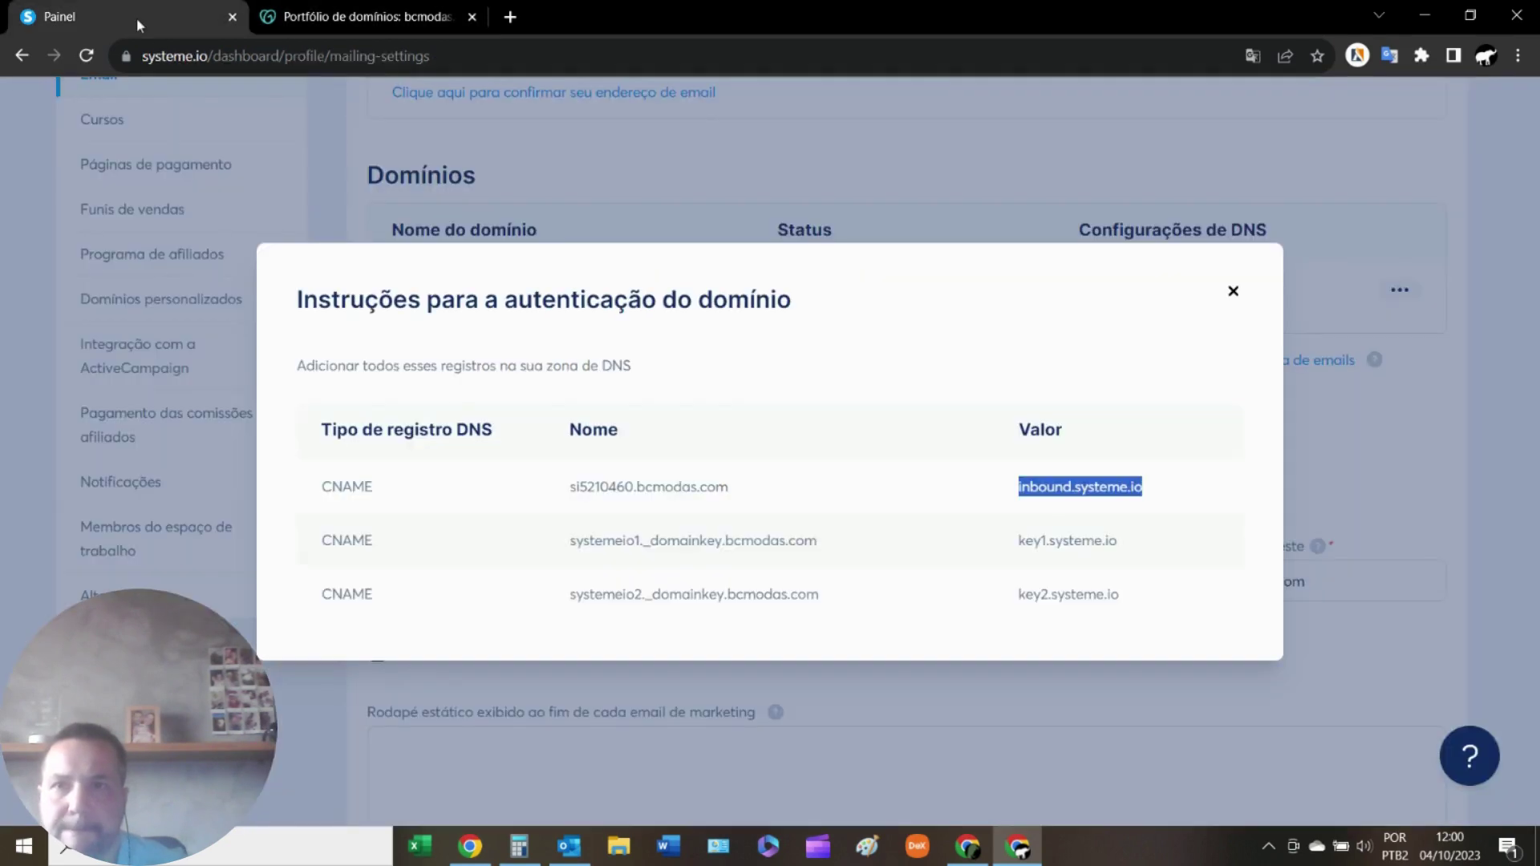
left_click(787, 544)
left_click_drag(826, 549, 553, 553)
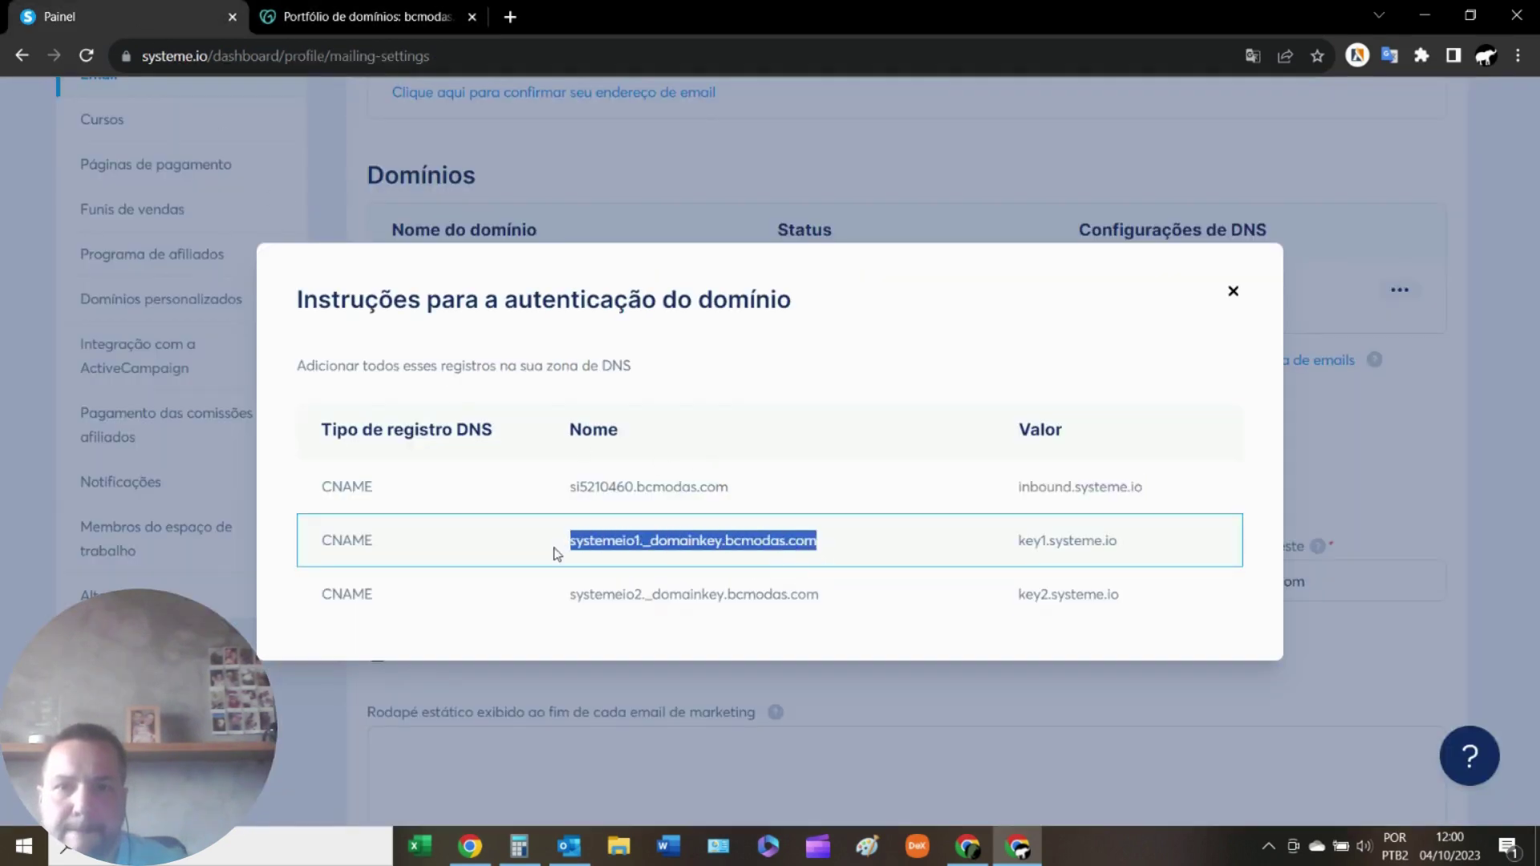
right_click(606, 535)
left_click(654, 556)
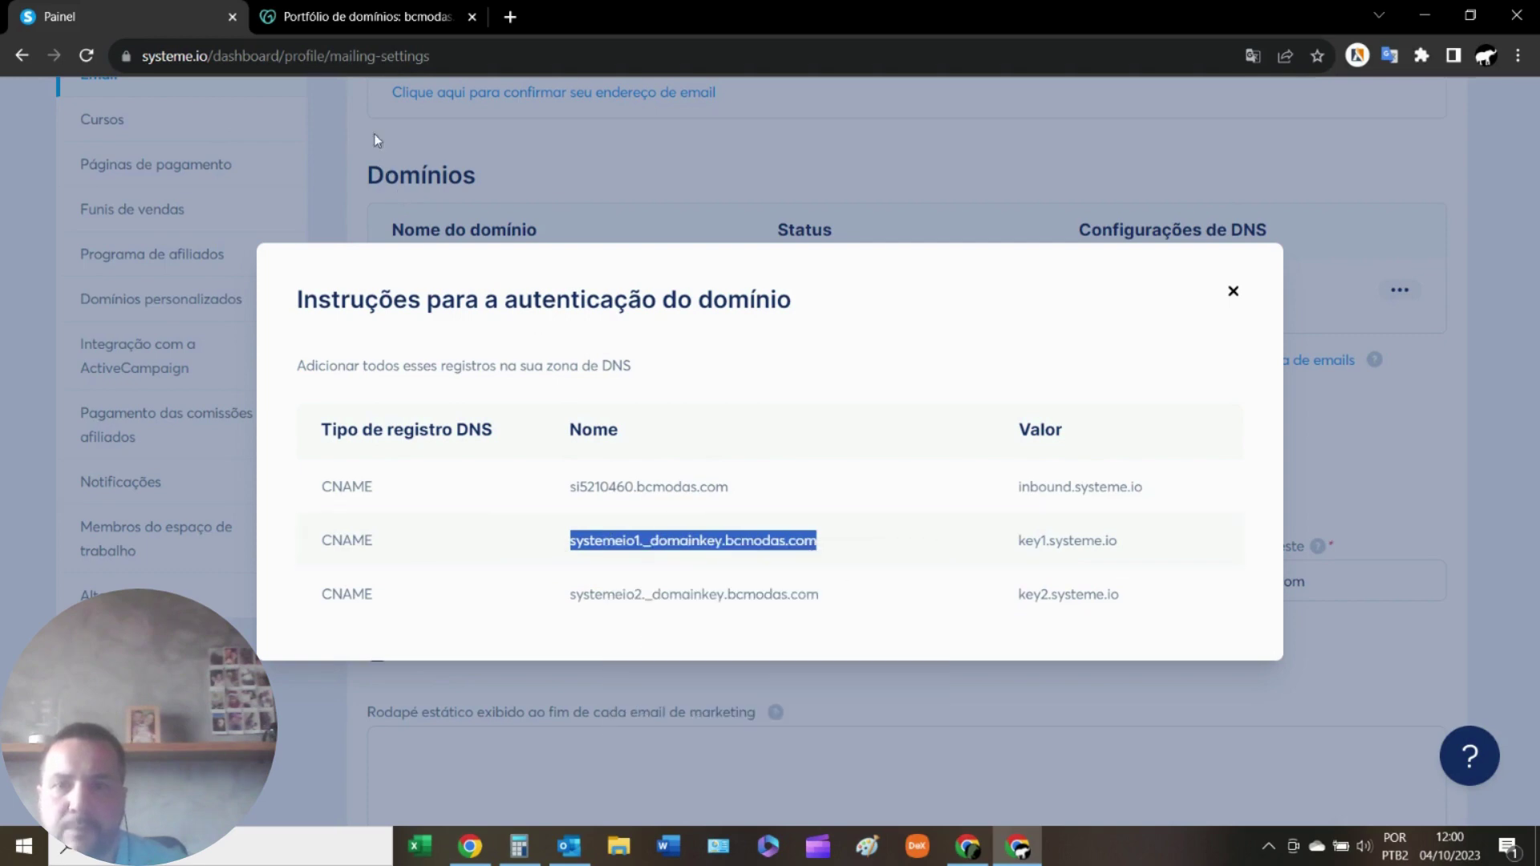
left_click(361, 18)
right_click(634, 701)
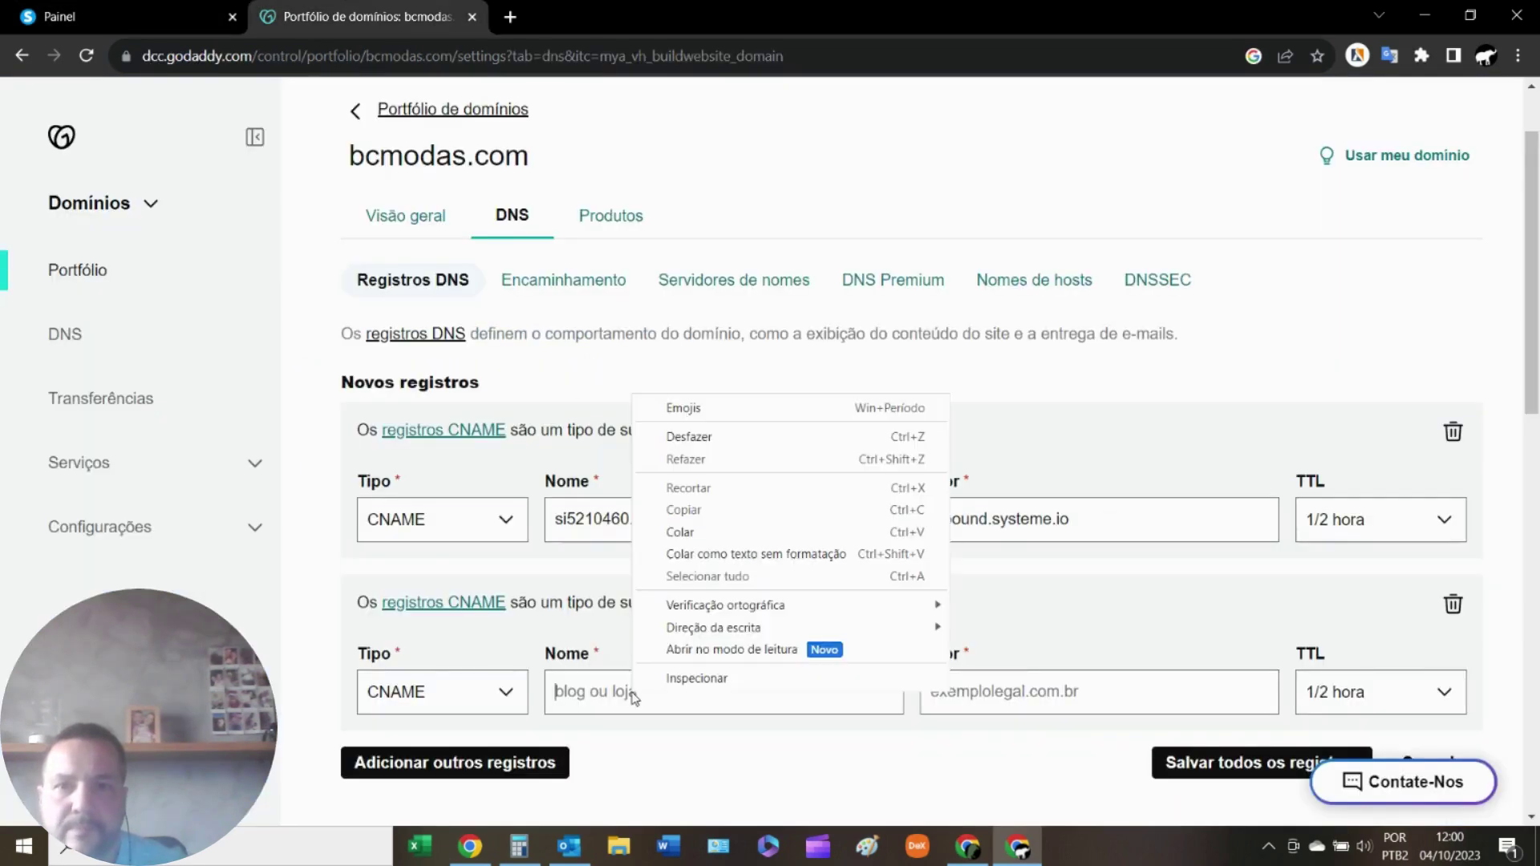
left_click(691, 532)
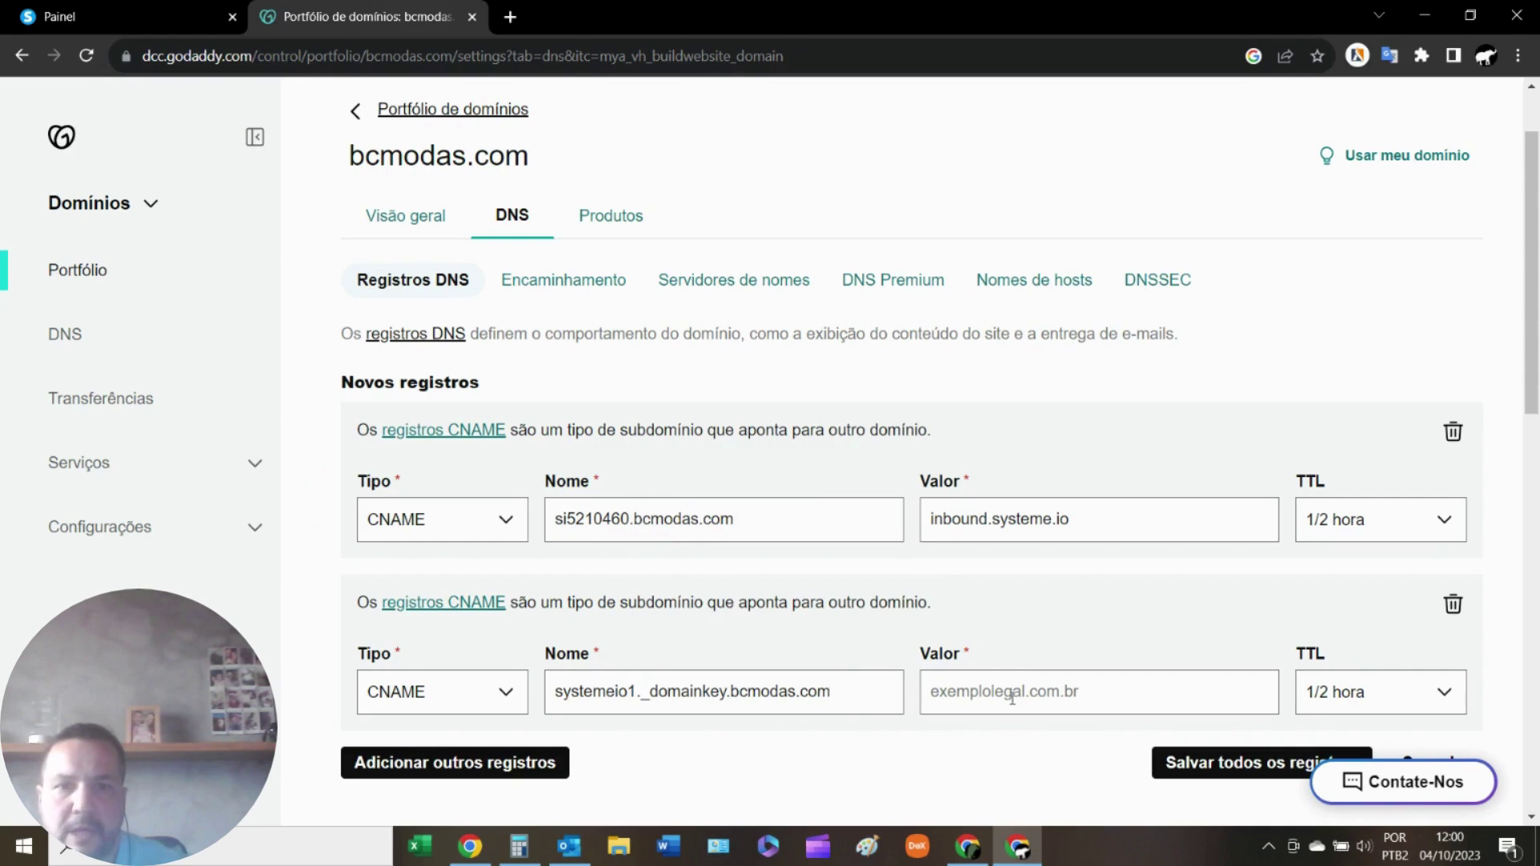
Fill the second record's value with key1.systeme.io.
left_click(128, 16)
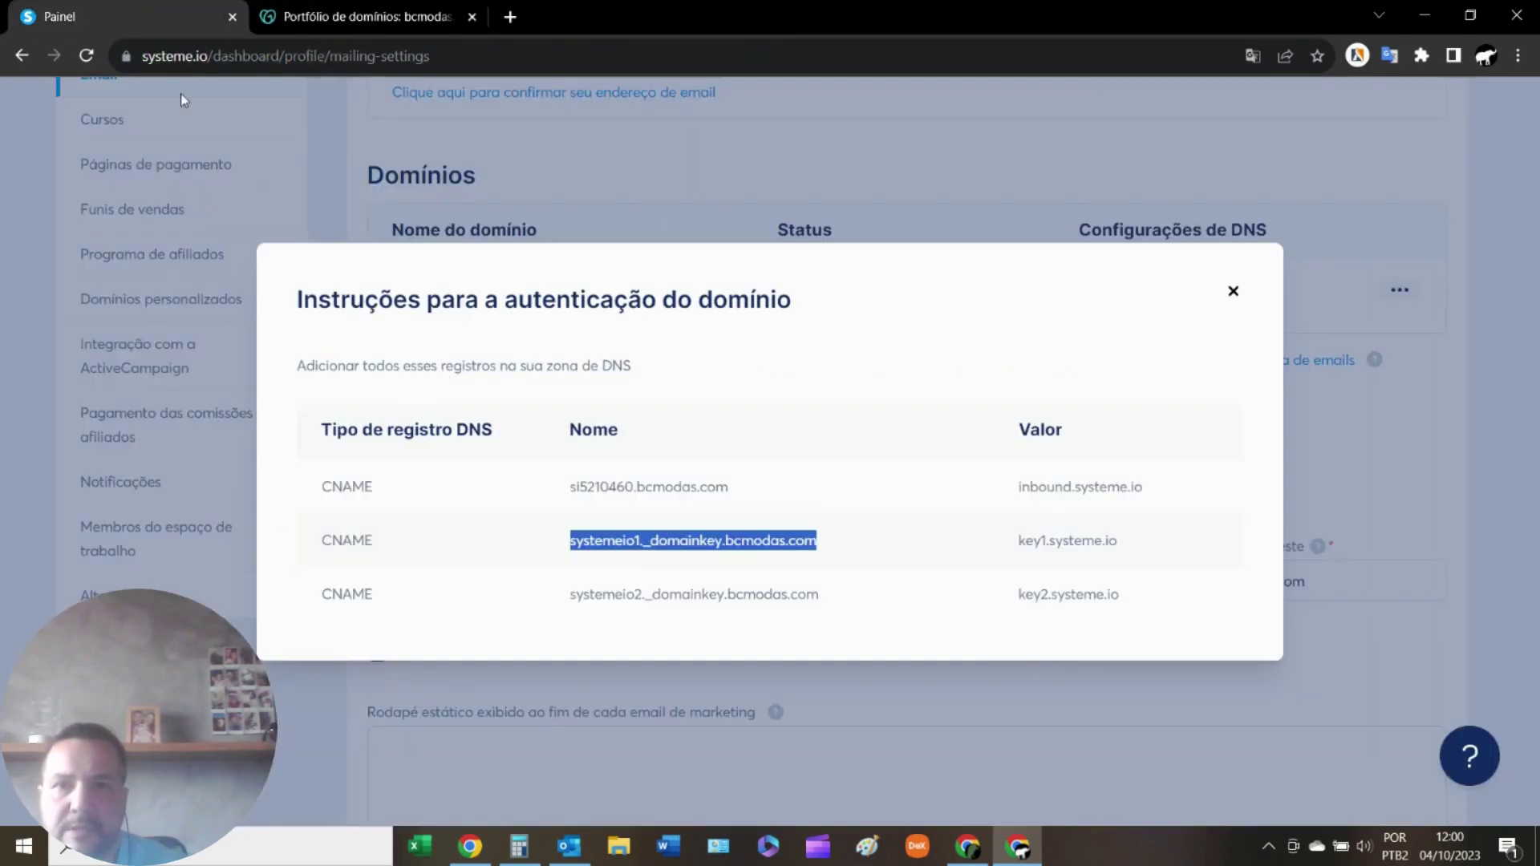
left_click_drag(1129, 547, 1017, 545)
right_click(1043, 547)
left_click(1094, 556)
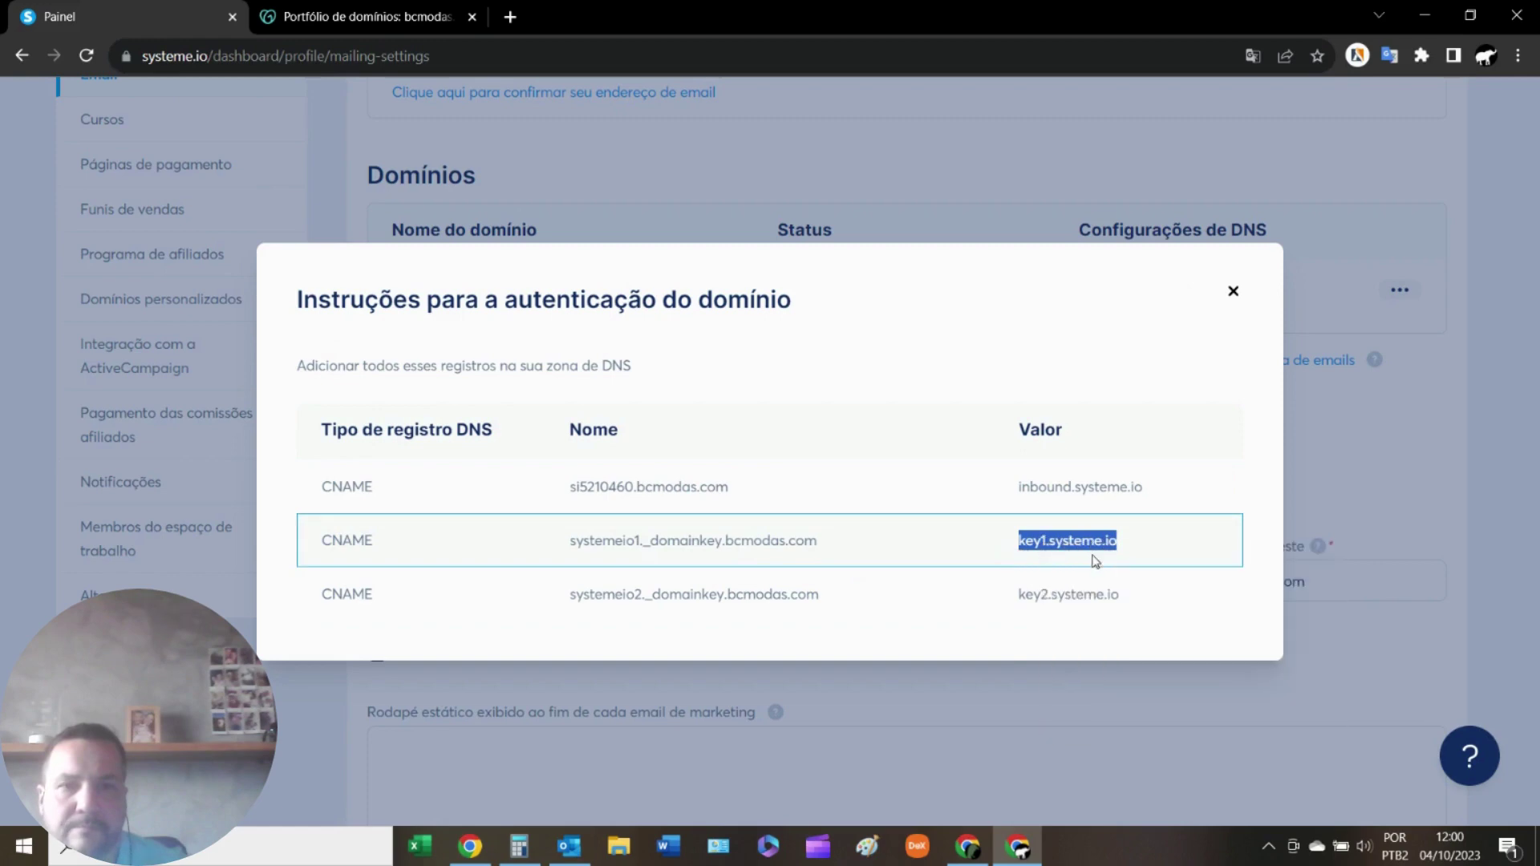
left_click(361, 16)
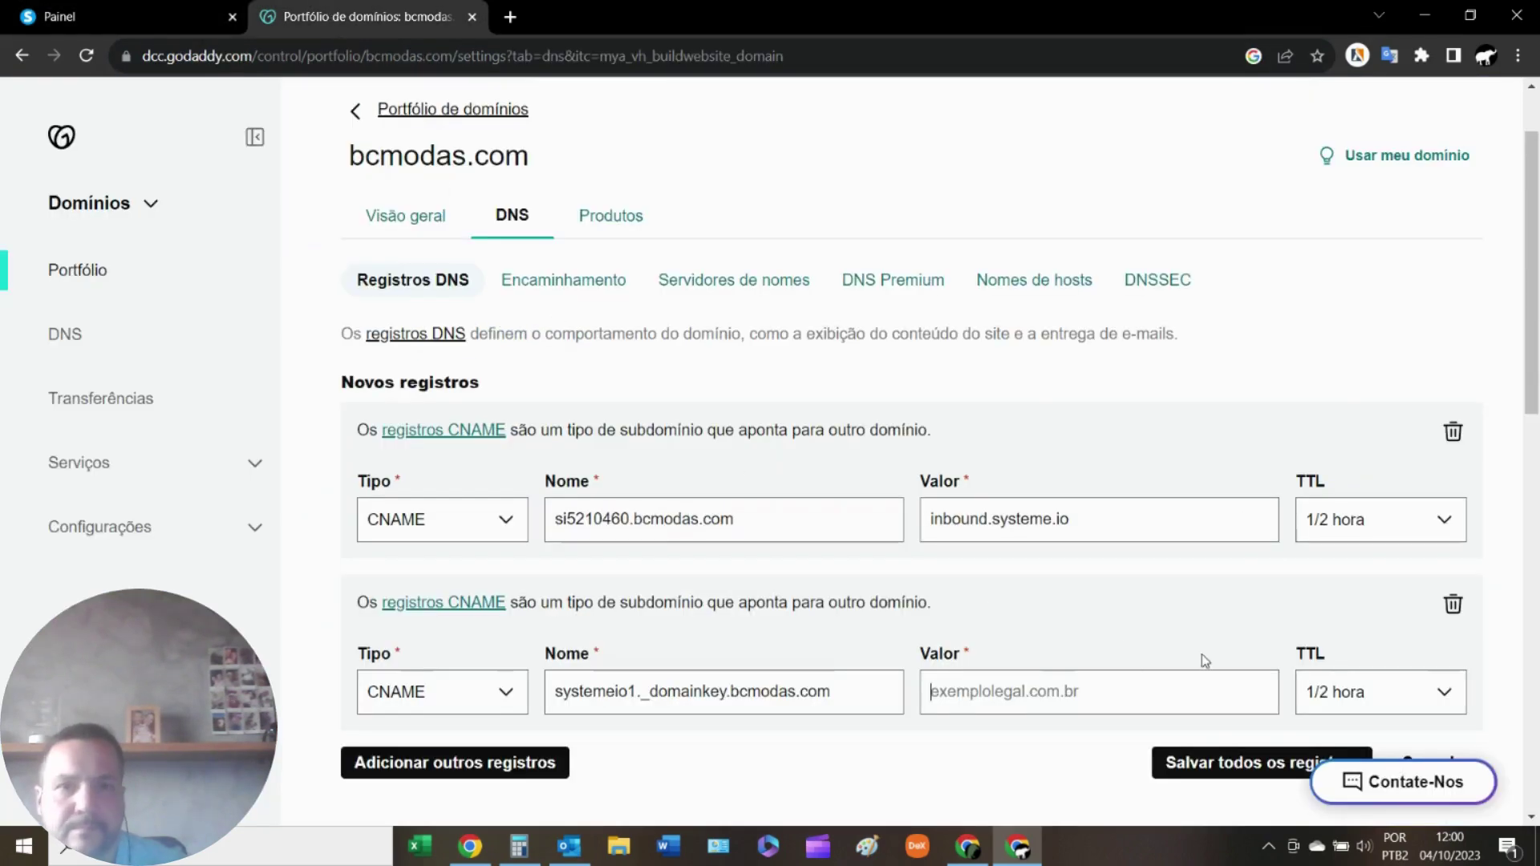
right_click(1048, 693)
left_click(1110, 535)
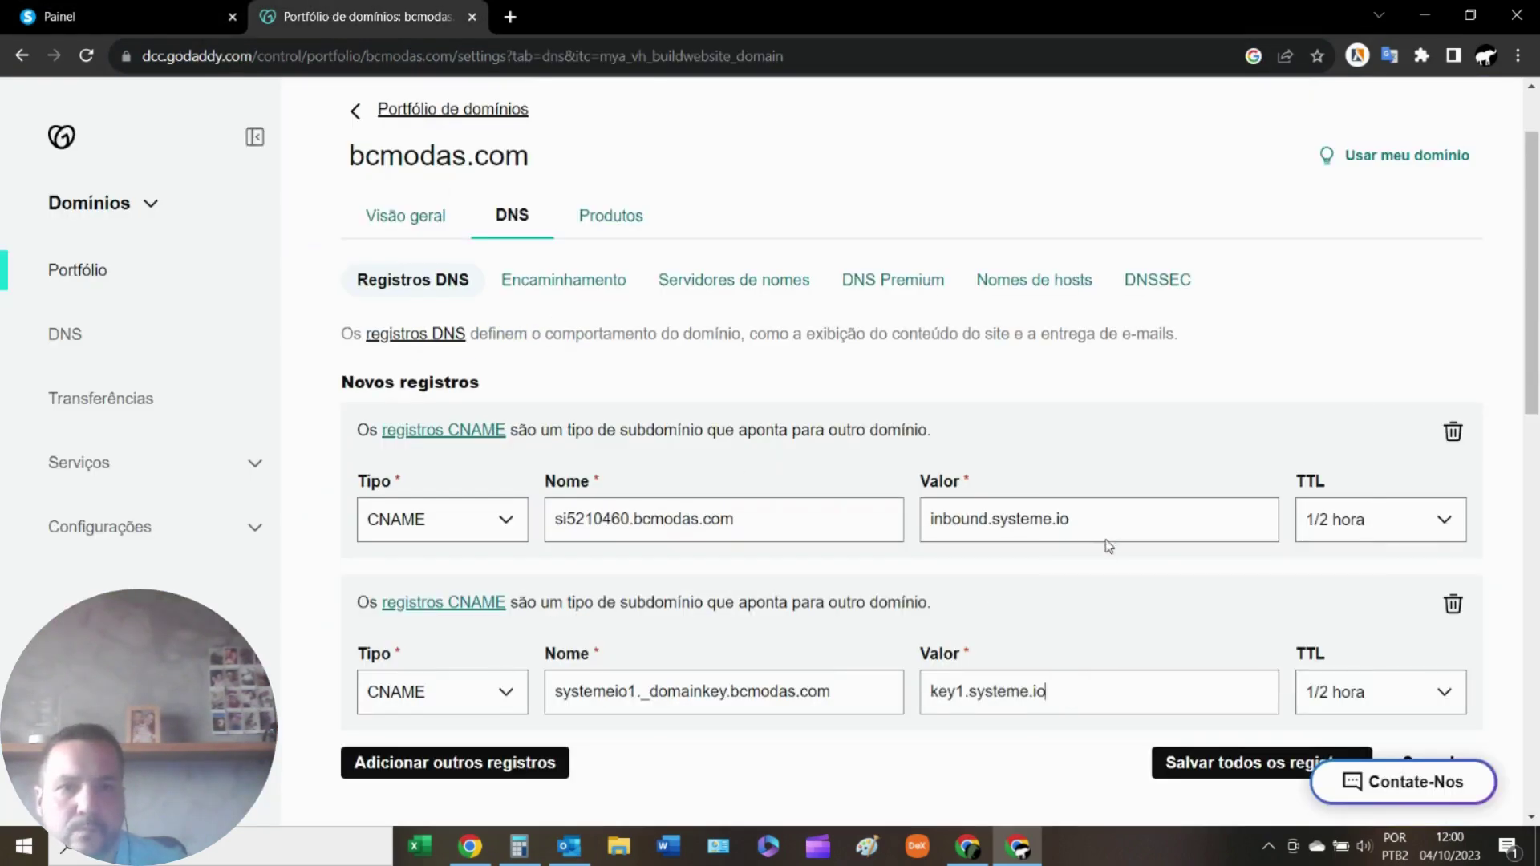
scroll(1338, 731, "down", 4)
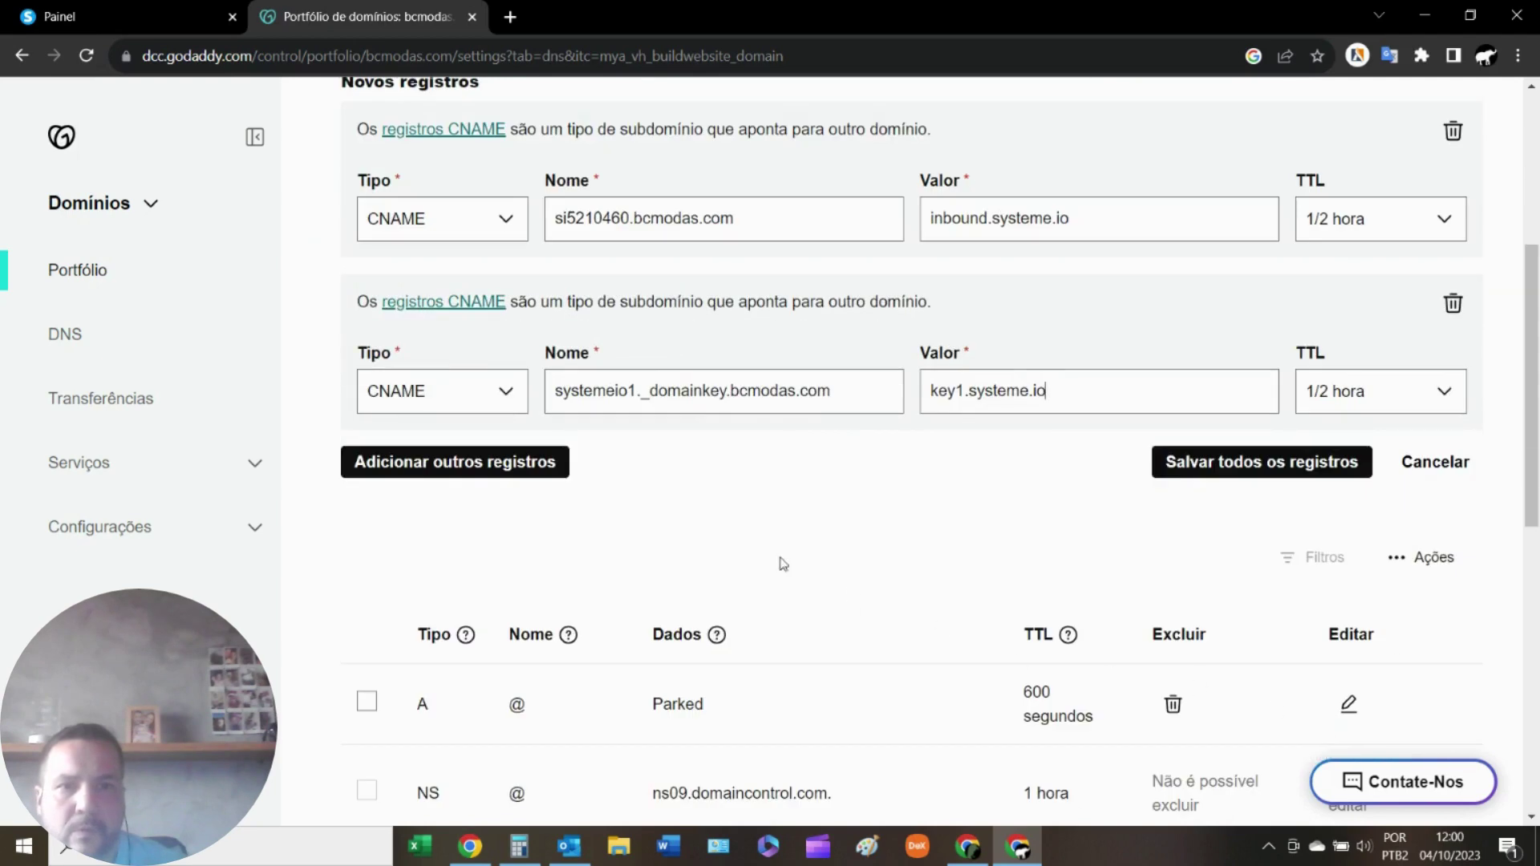
Add a third CNAME row named systemeio2._domainkey.bcmodas.com.
left_click(453, 464)
left_click(491, 569)
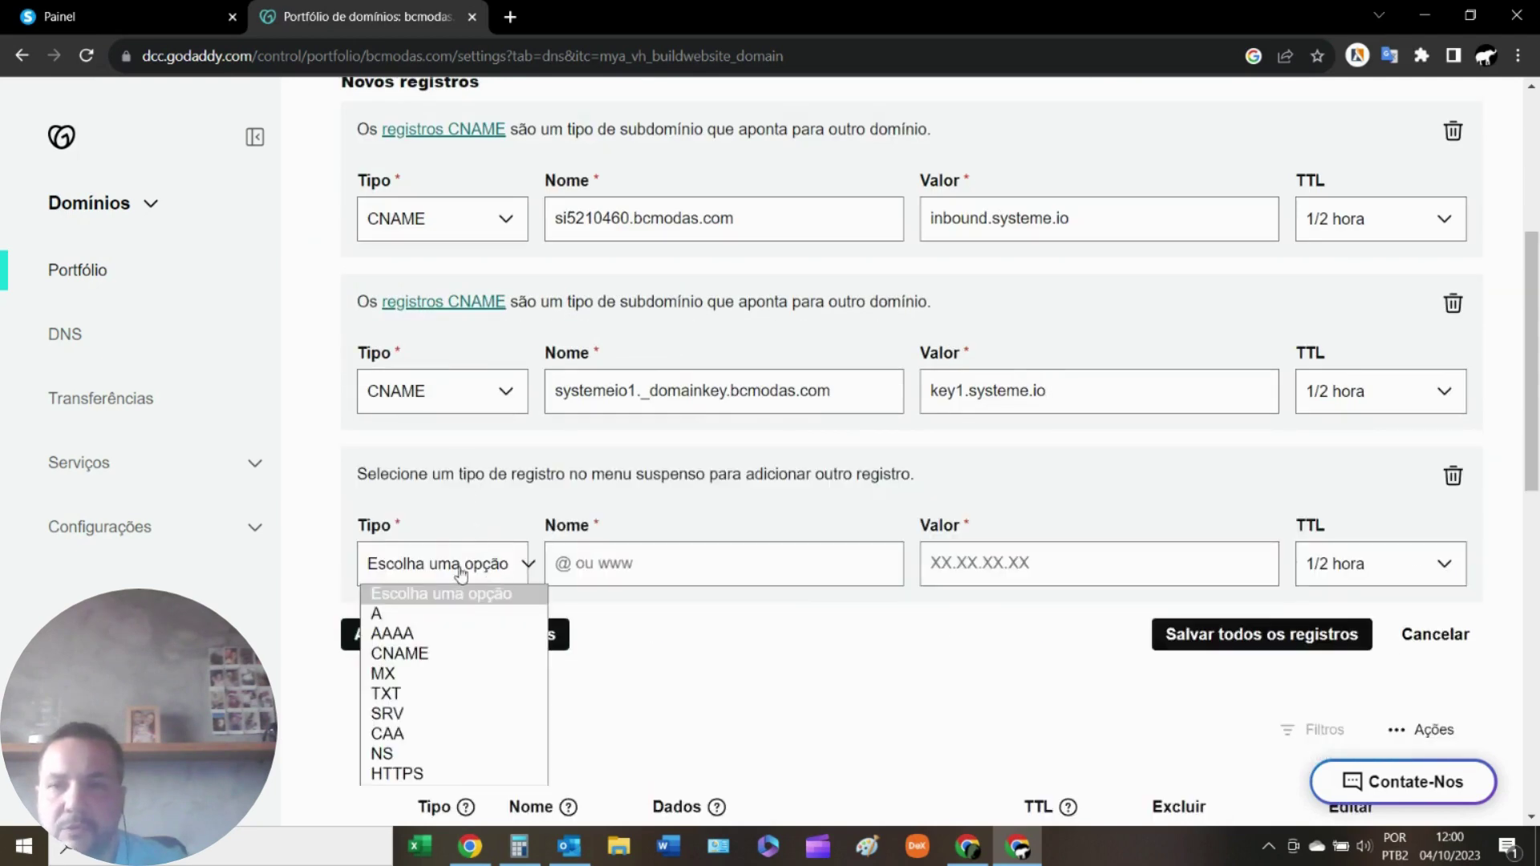
left_click(406, 652)
left_click(638, 583)
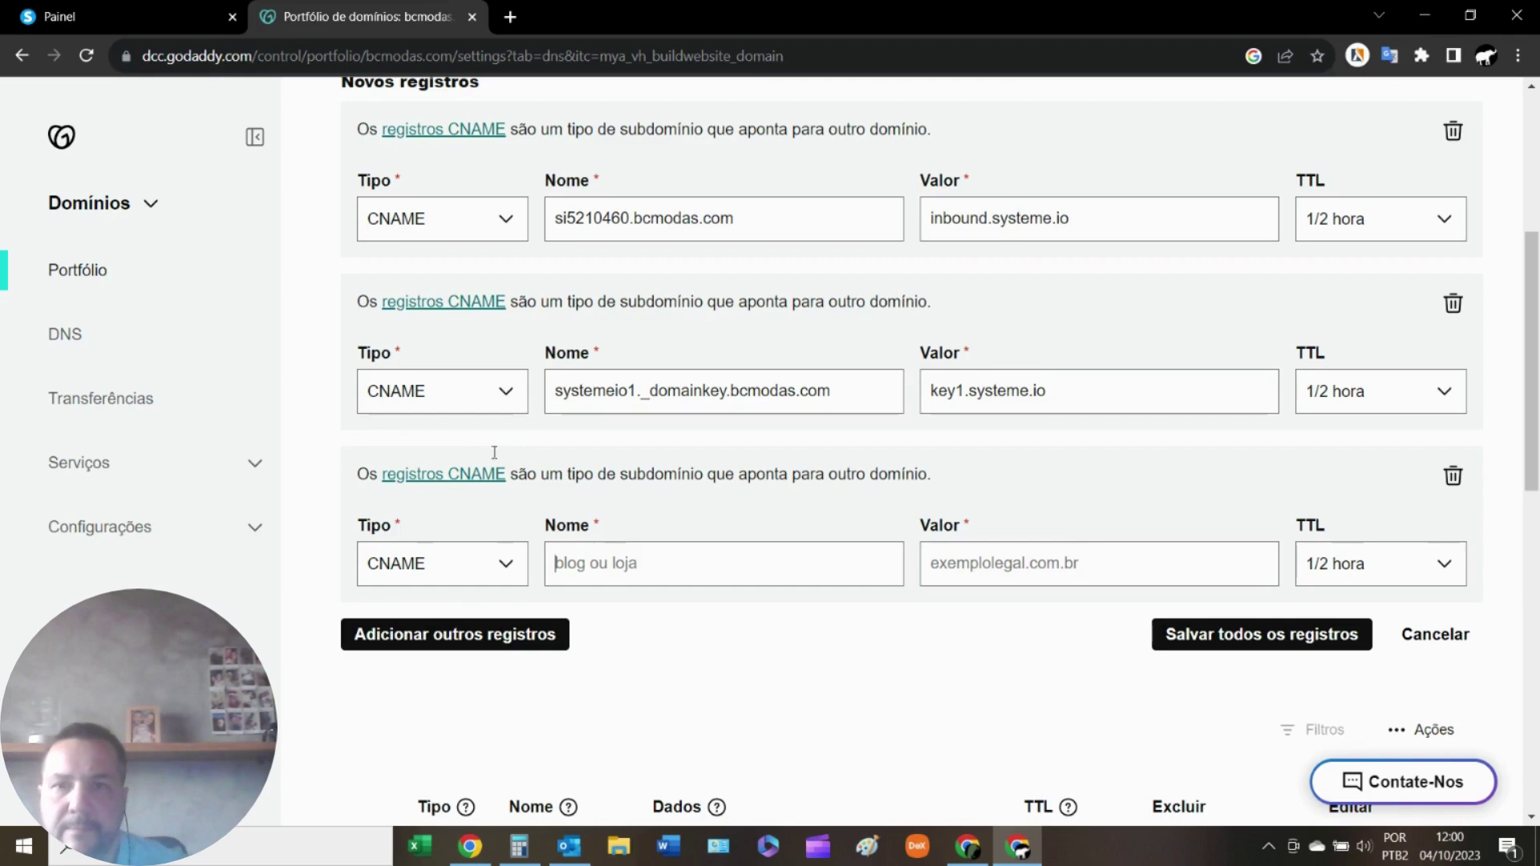
left_click(176, 21)
left_click_drag(821, 597, 570, 600)
right_click(625, 600)
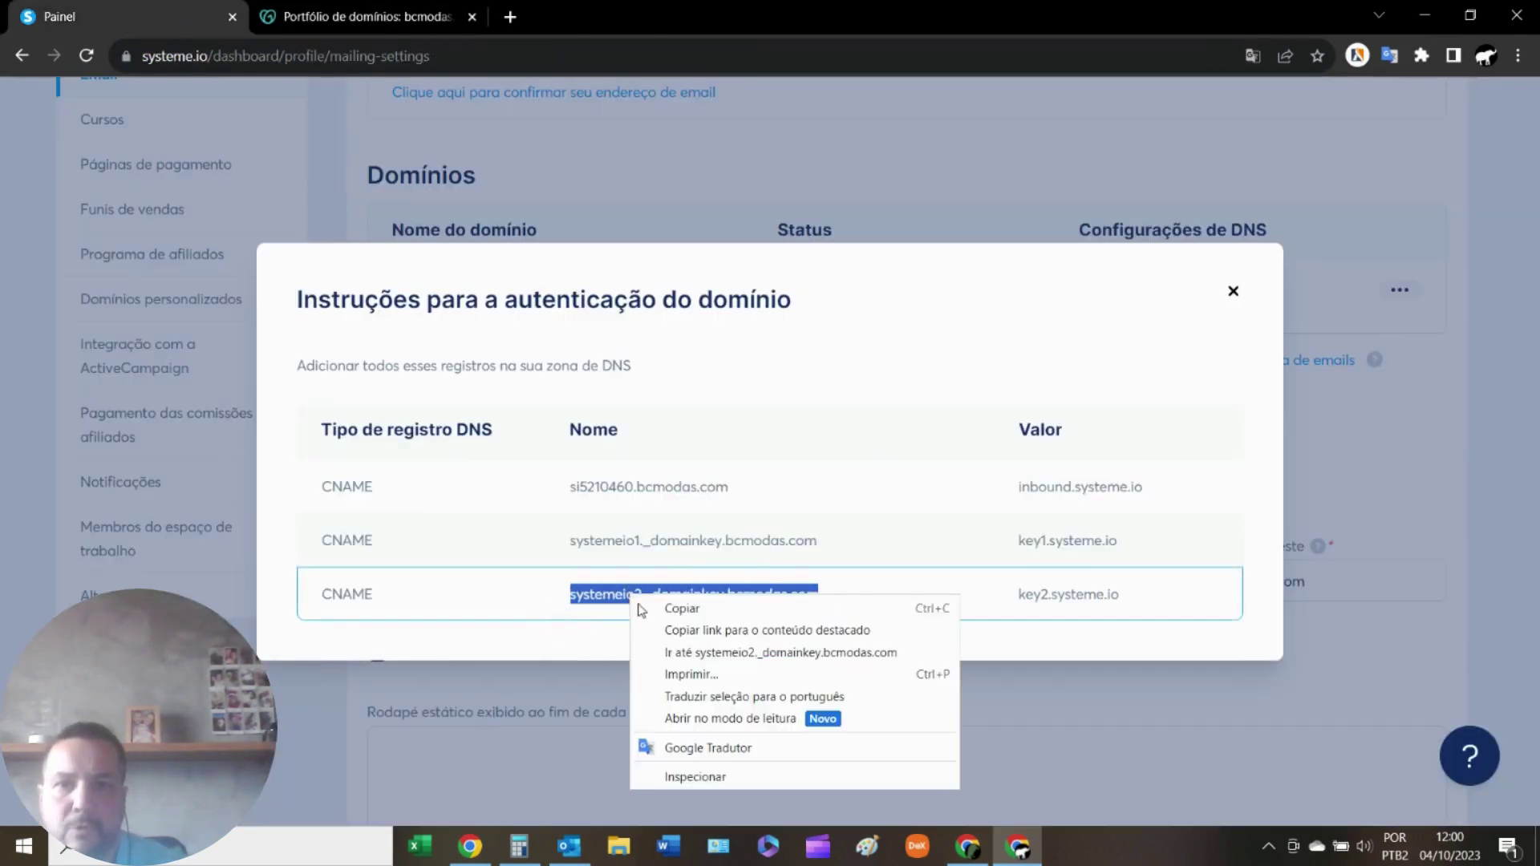
left_click(709, 608)
left_click(320, 18)
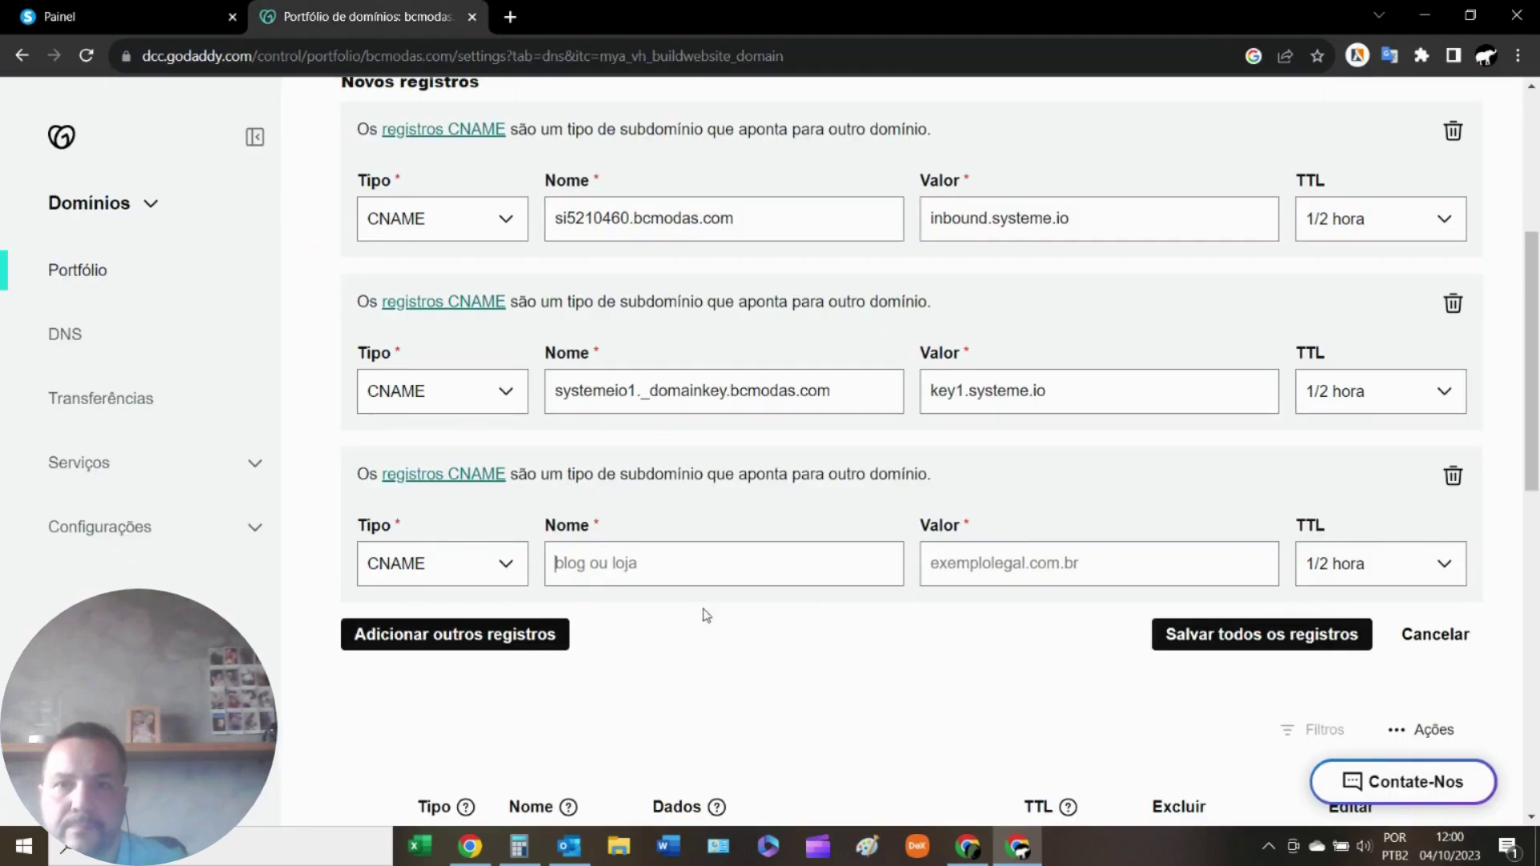
right_click(680, 561)
left_click(750, 407)
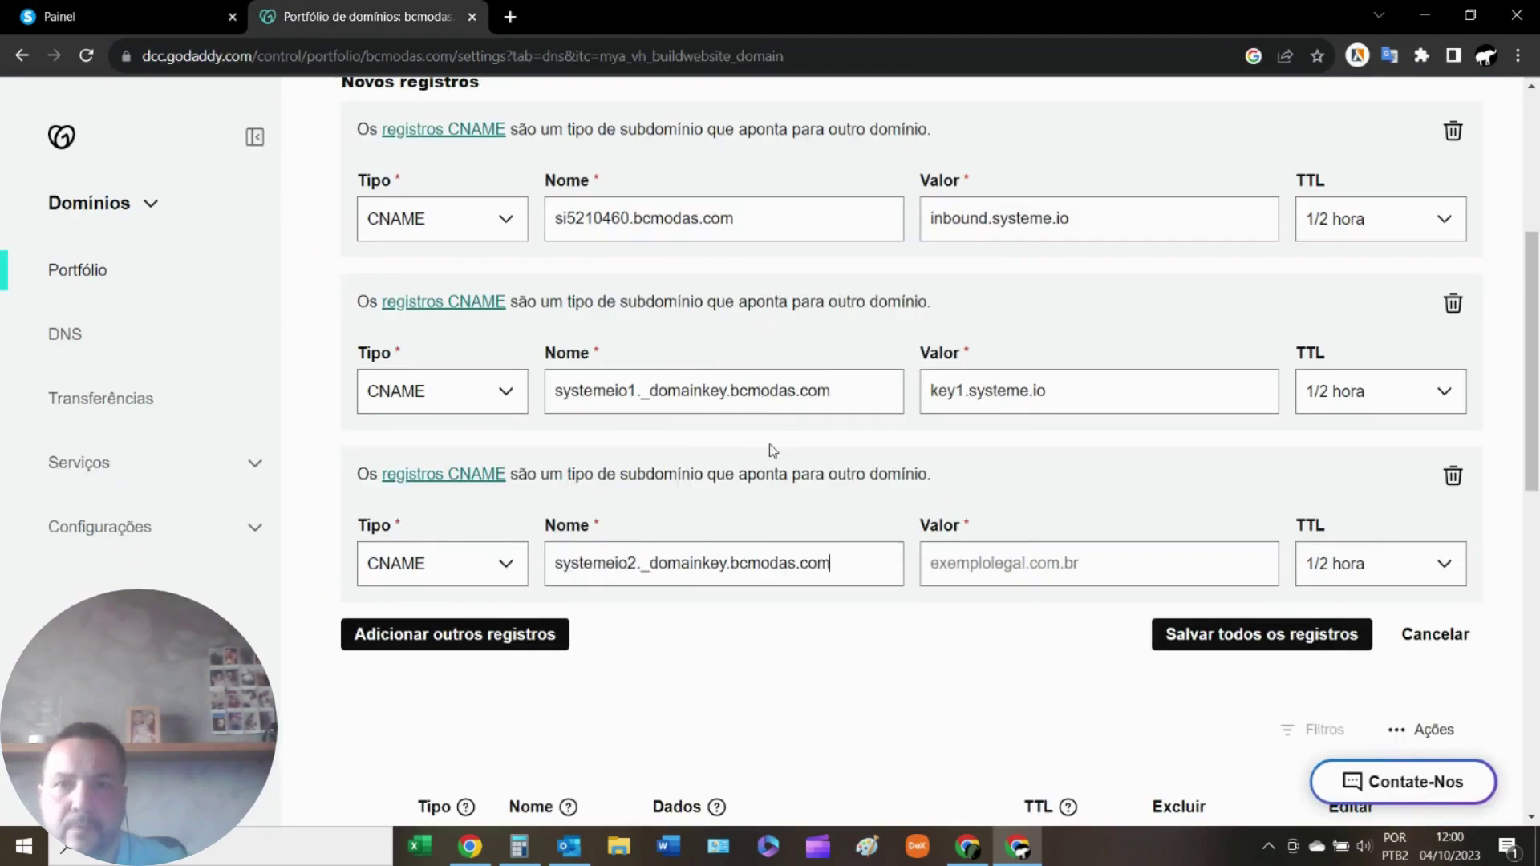
Fill the third record's value with key2.systeme.io.
left_click(158, 19)
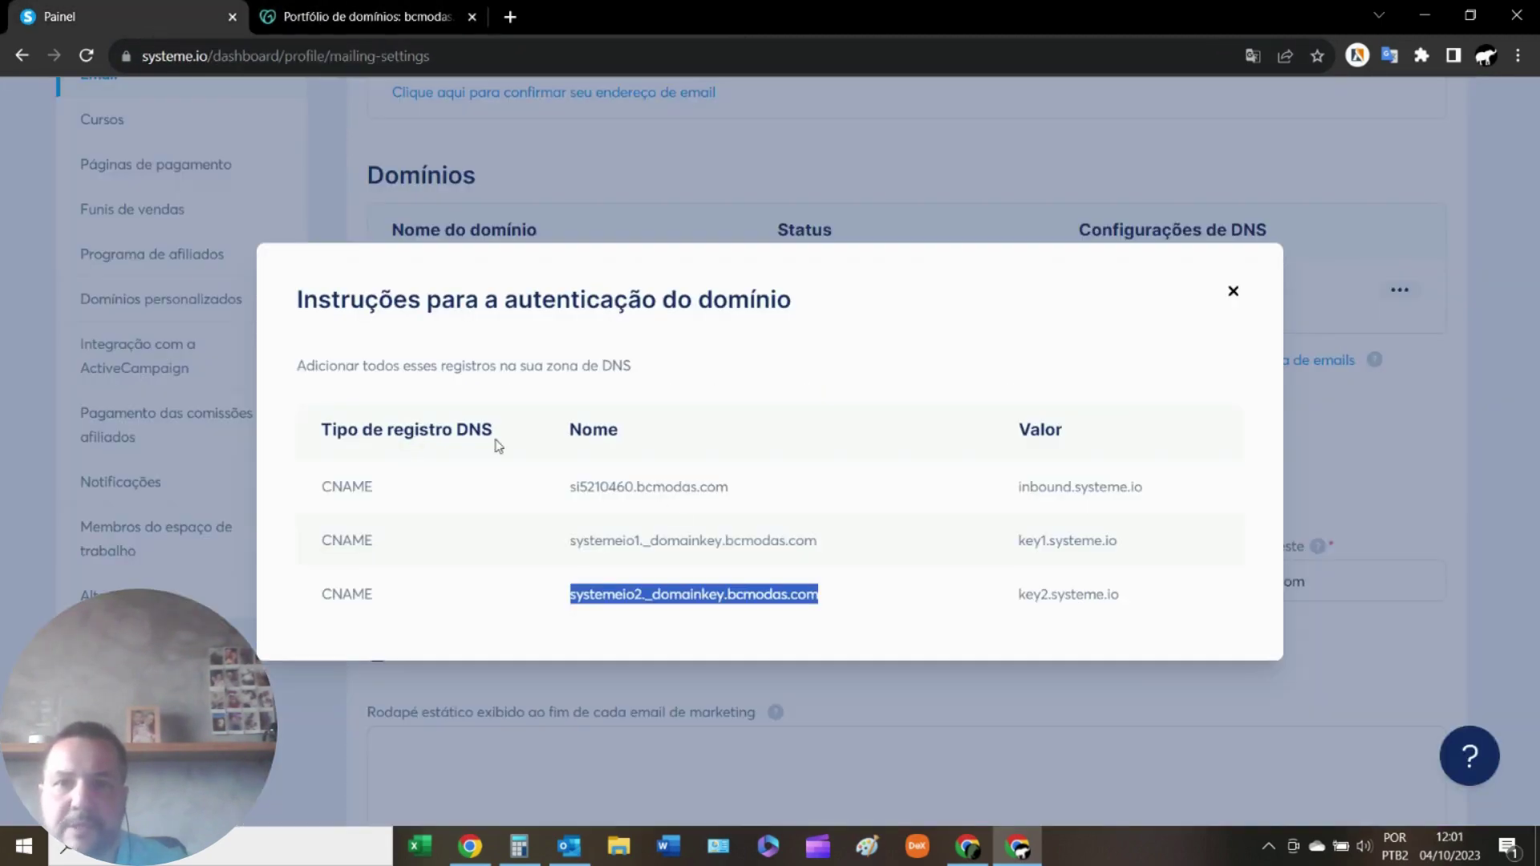
left_click_drag(1133, 591, 1018, 610)
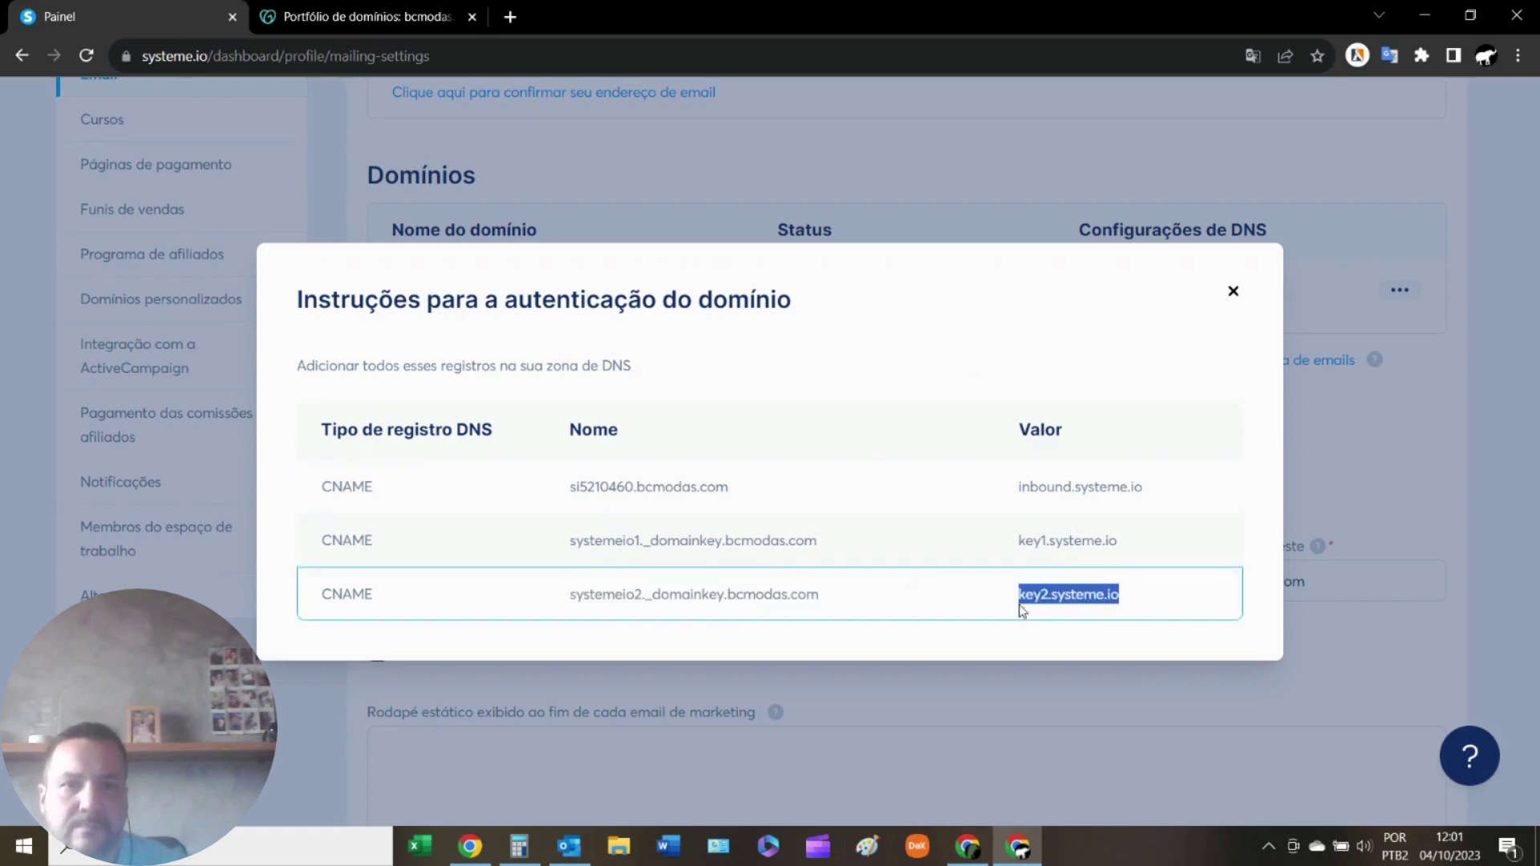
right_click(1042, 599)
left_click(1092, 610)
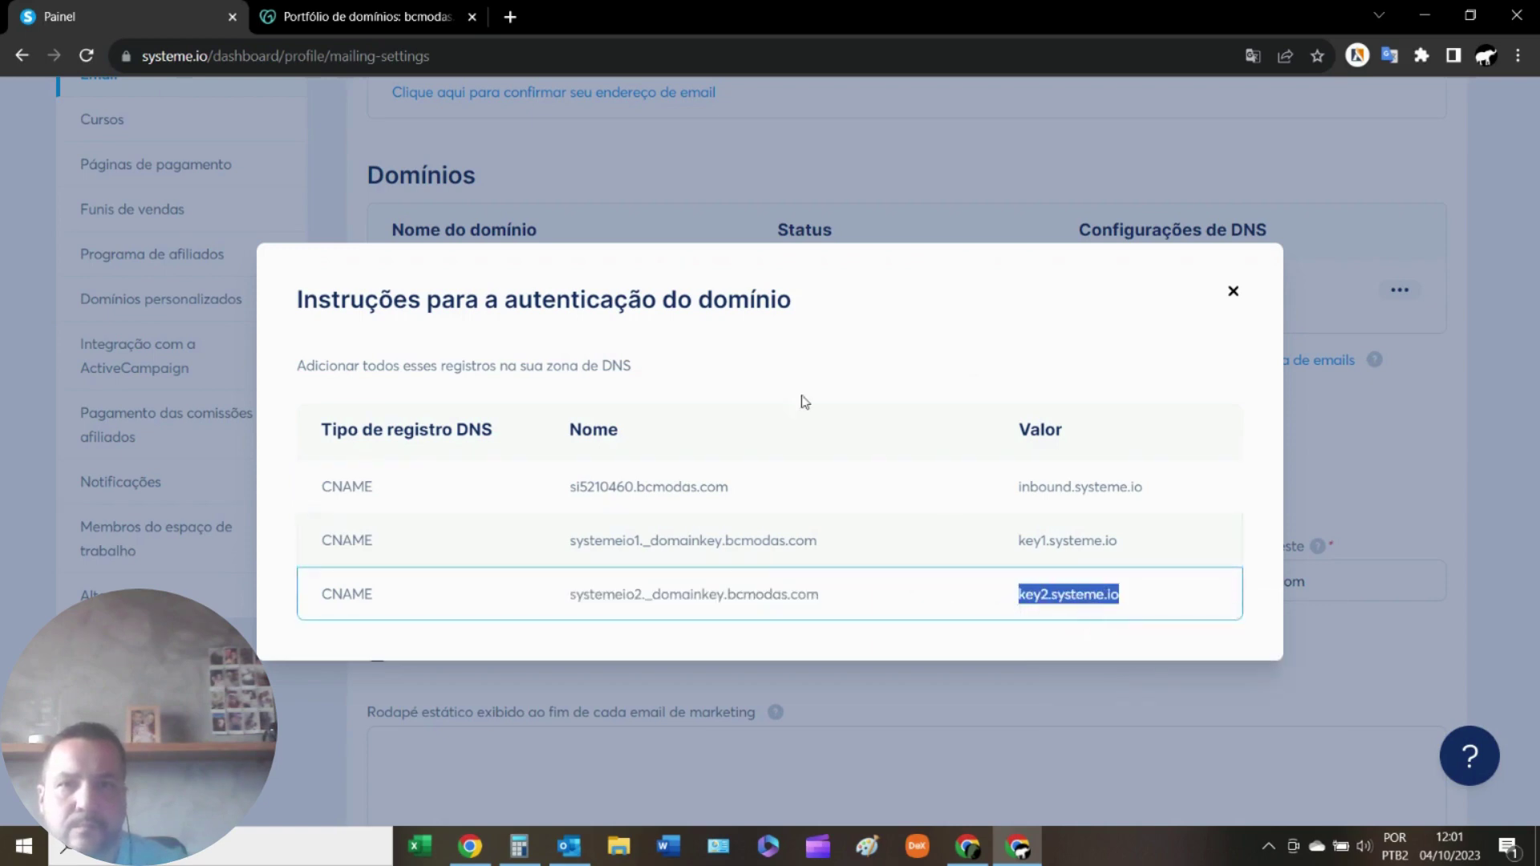
left_click(365, 16)
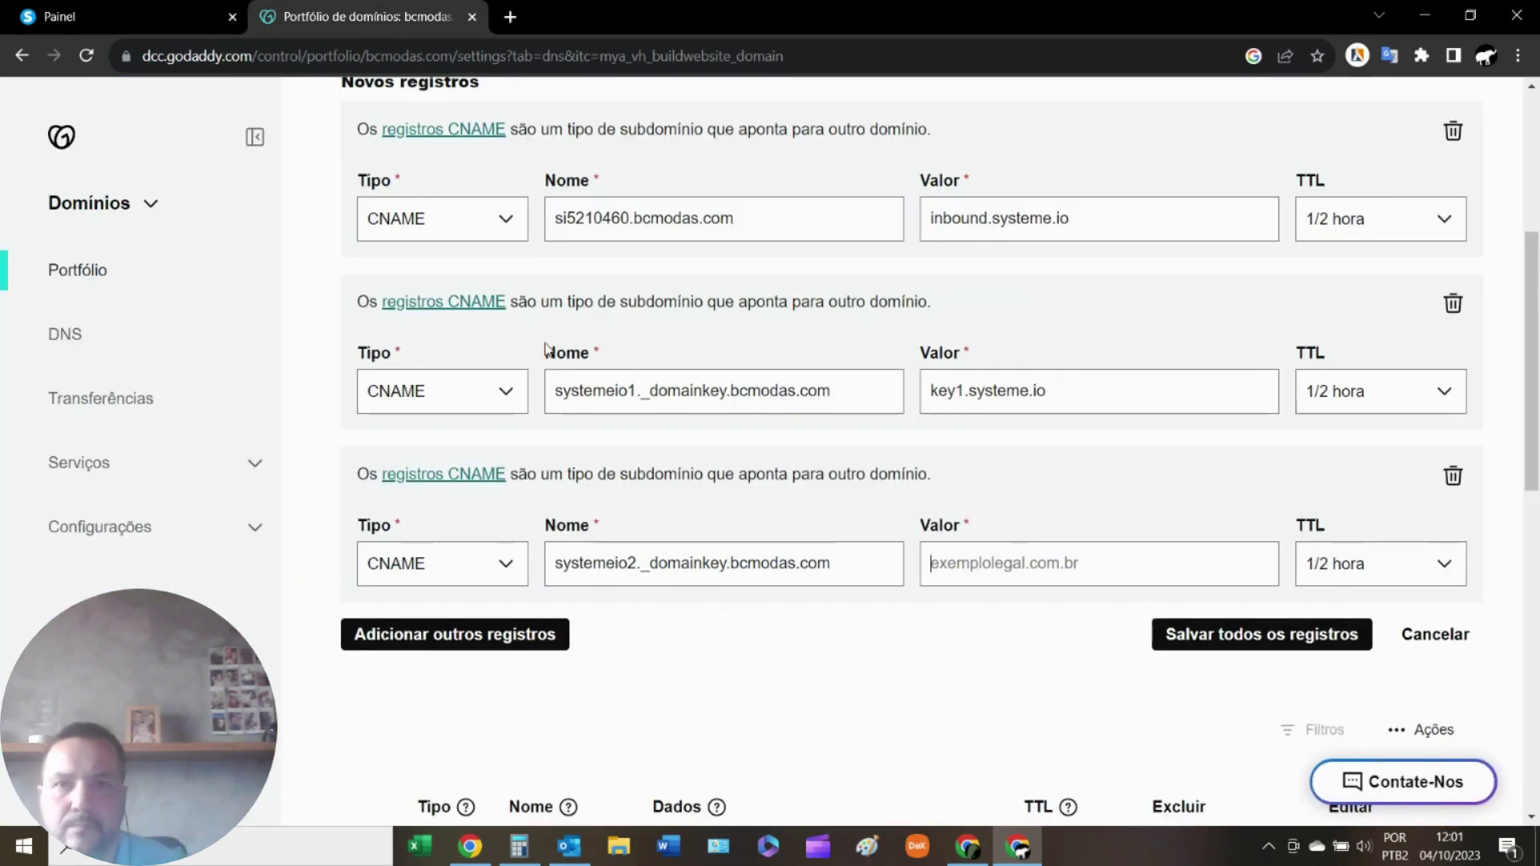
right_click(1019, 561)
left_click(1090, 400)
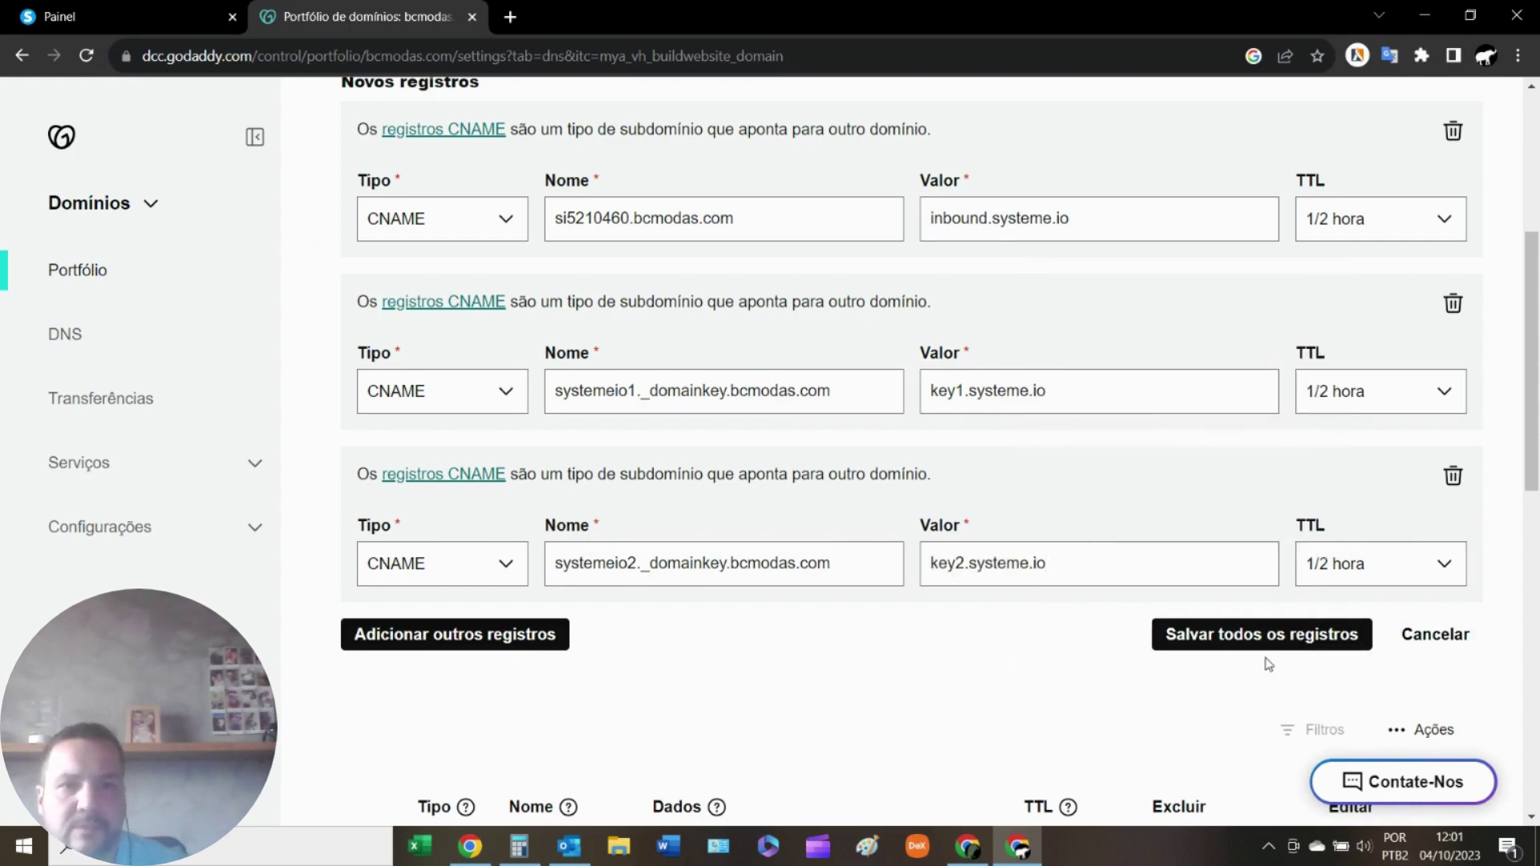
Save all three CNAME records, confirming 'Sim, alterar' so they sit under bcmodas.com.
left_click(1239, 647)
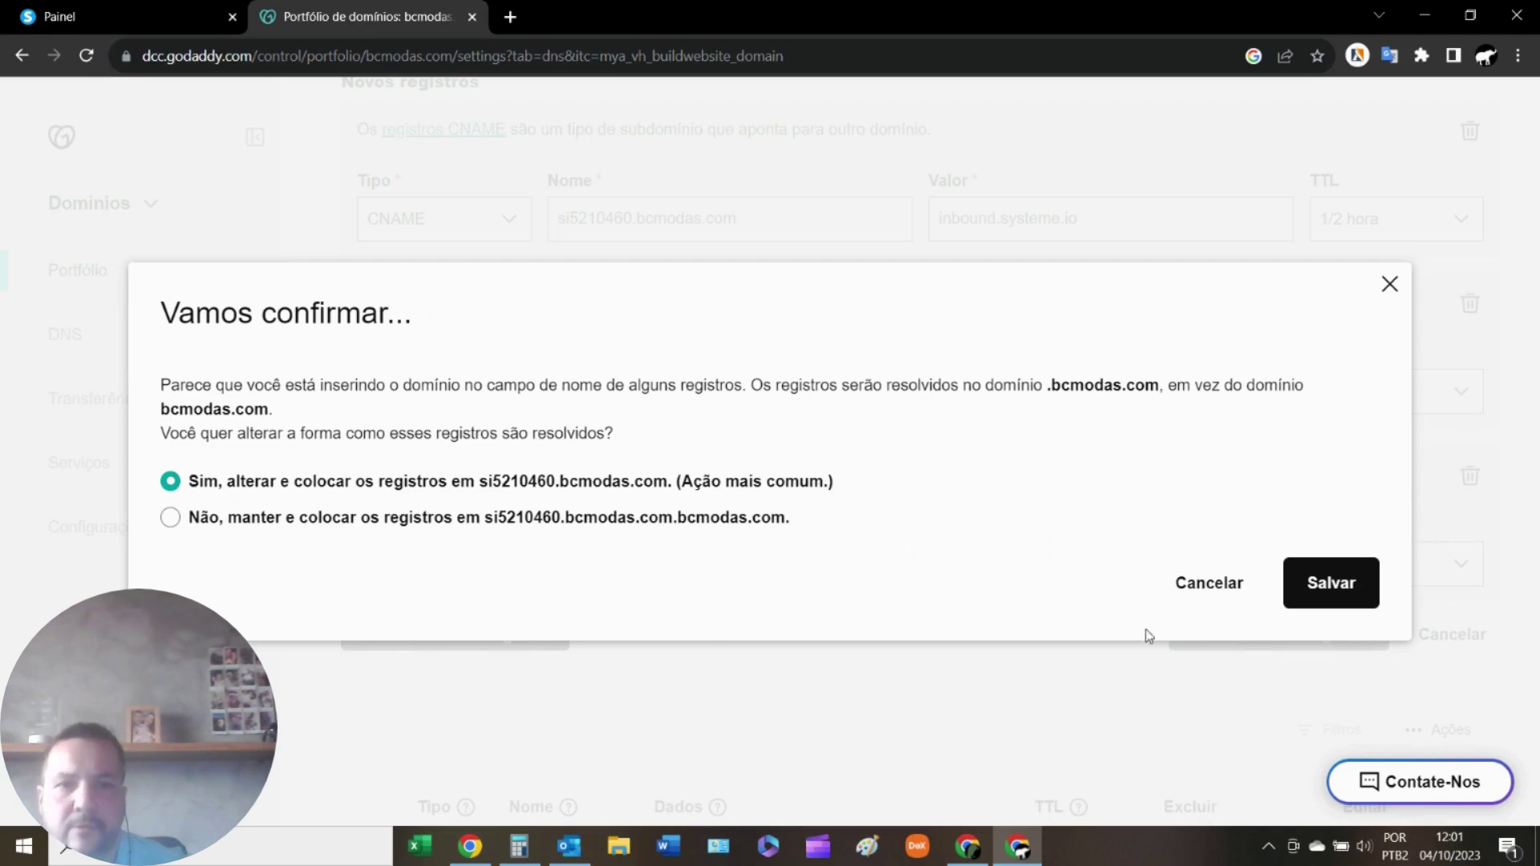
left_click(1335, 584)
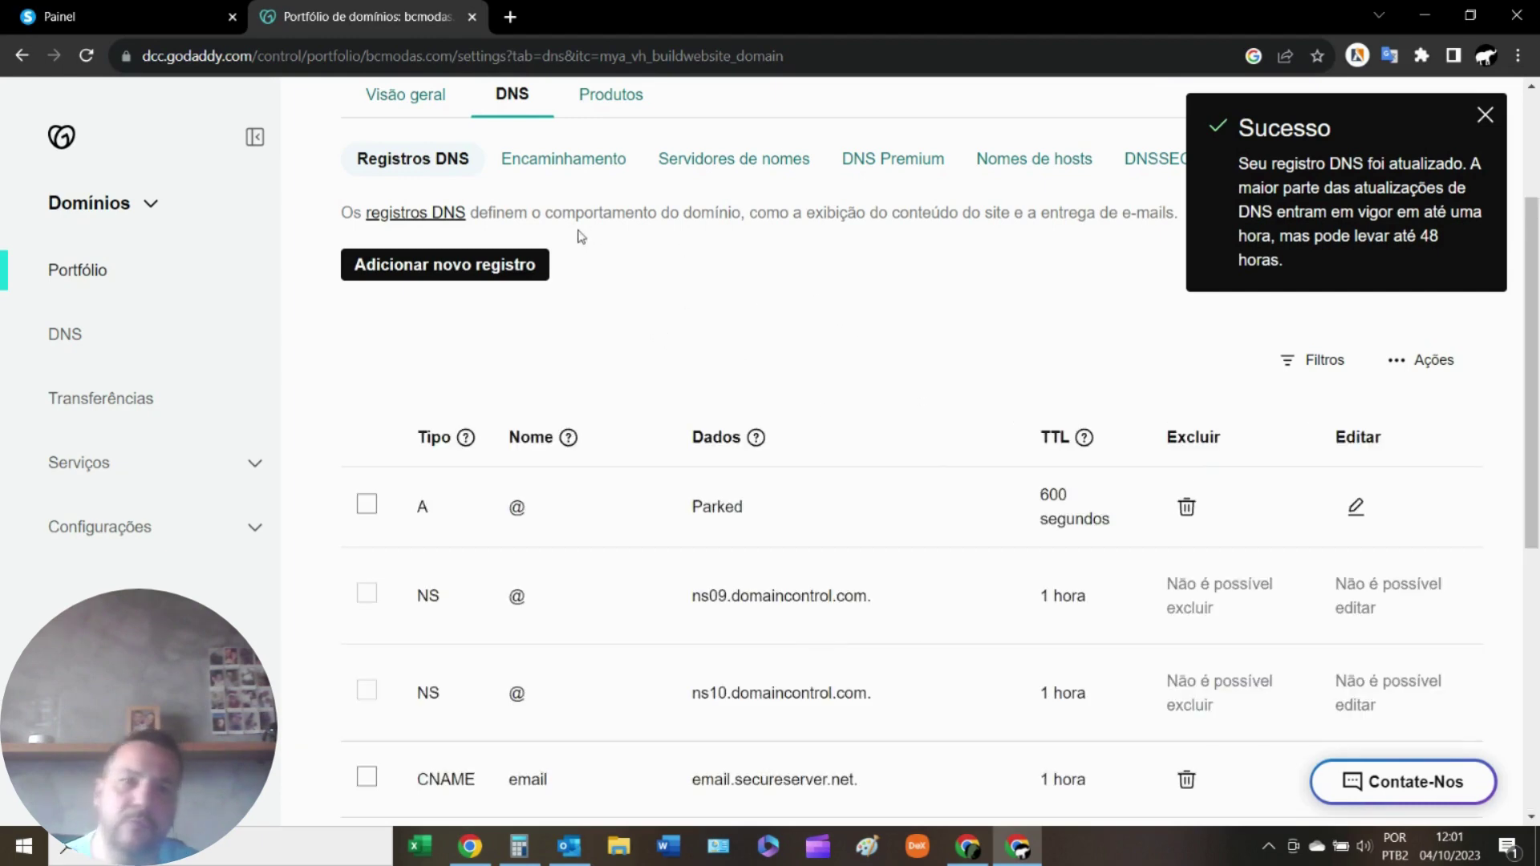
Close the bcmodas.com DNS instructions and open the double opt-in confirmation email editor.
left_click(146, 19)
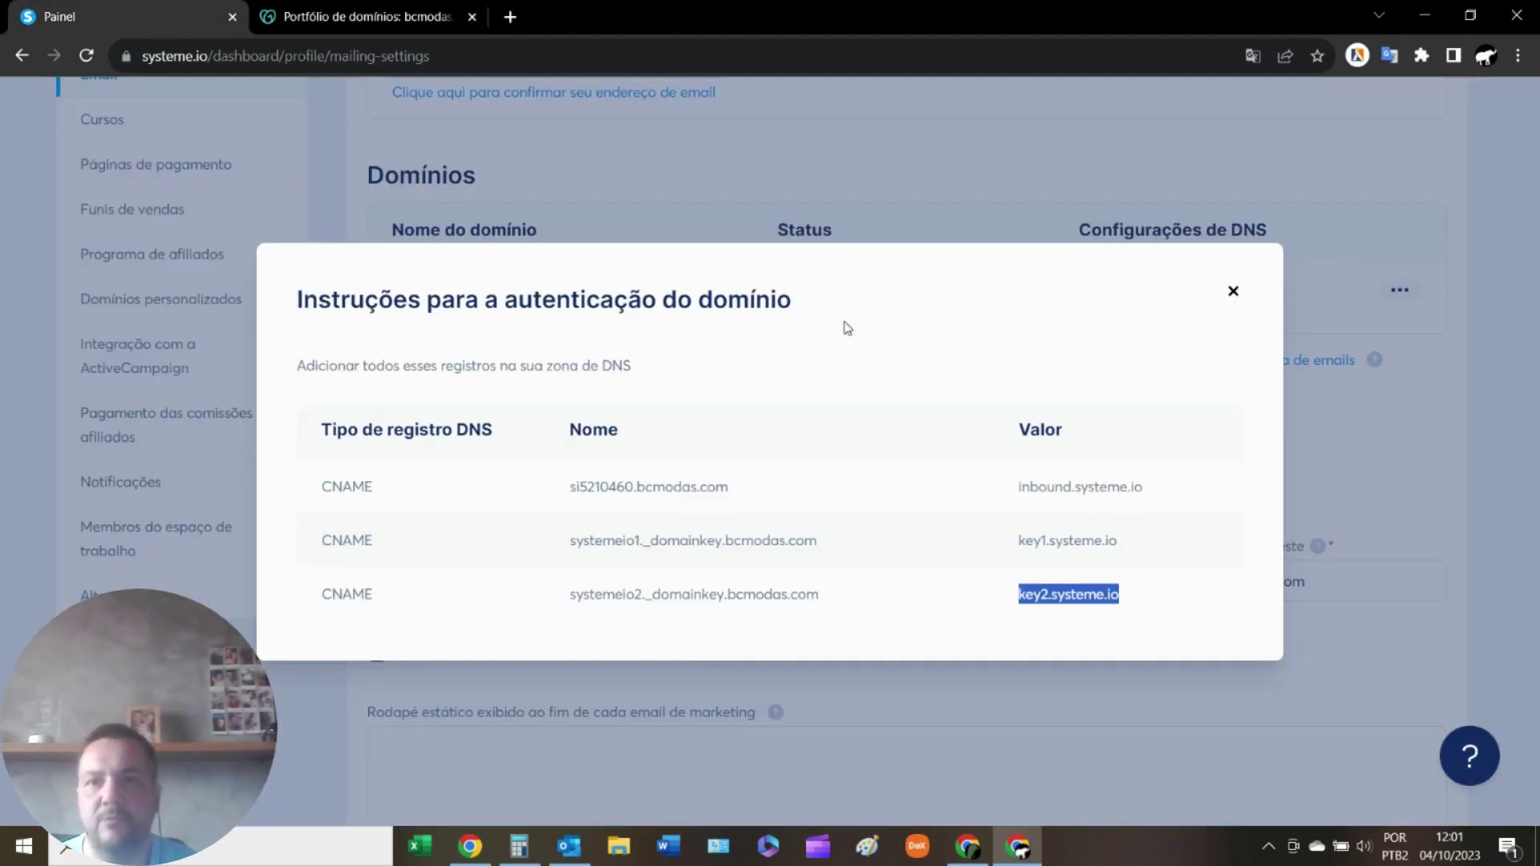
left_click(1232, 291)
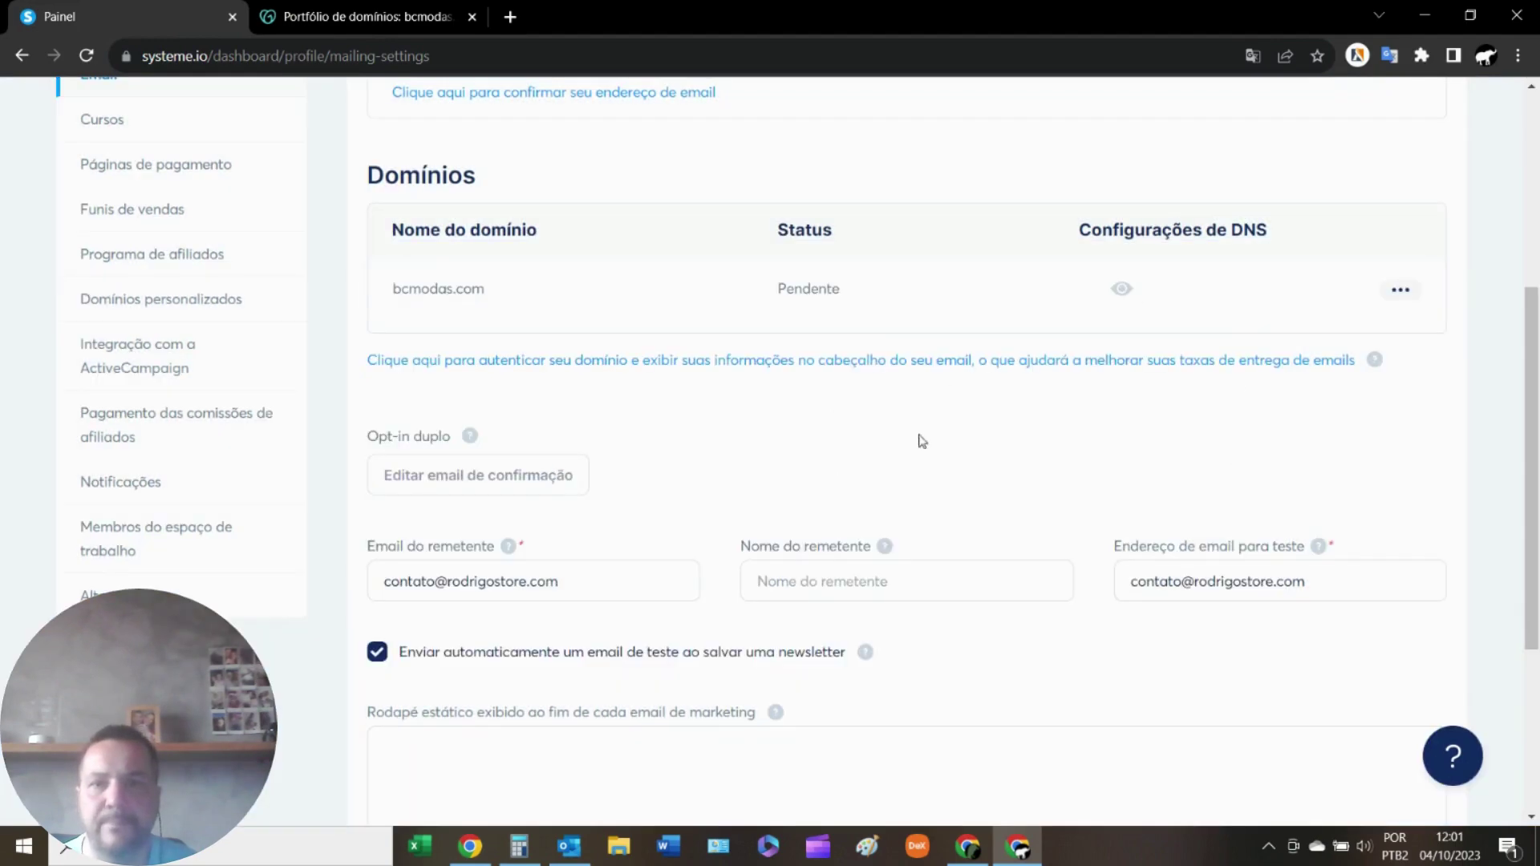
scroll(931, 422, "down", 2)
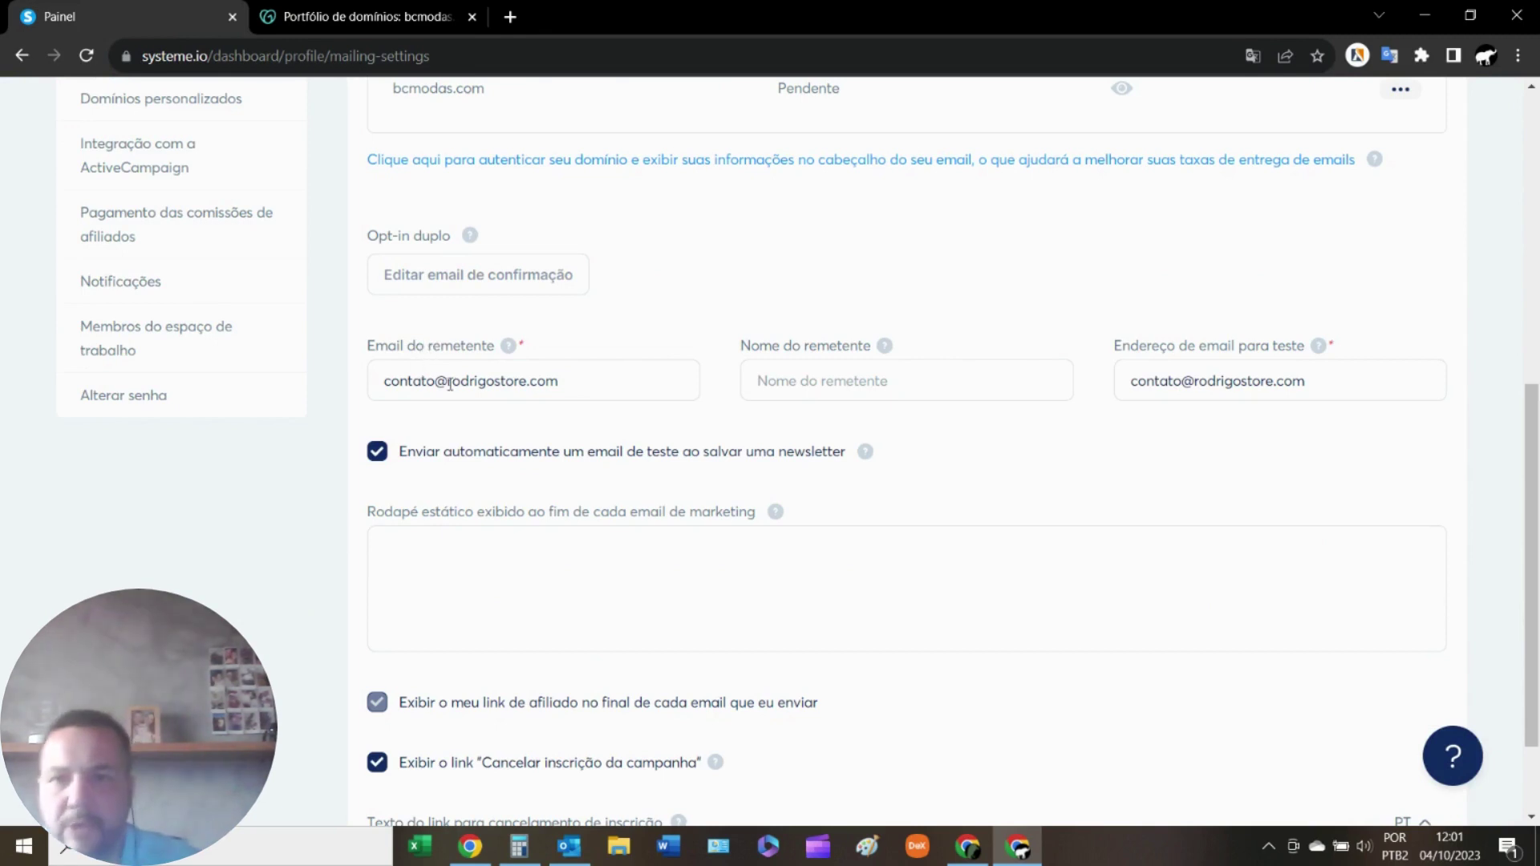
left_click(608, 383)
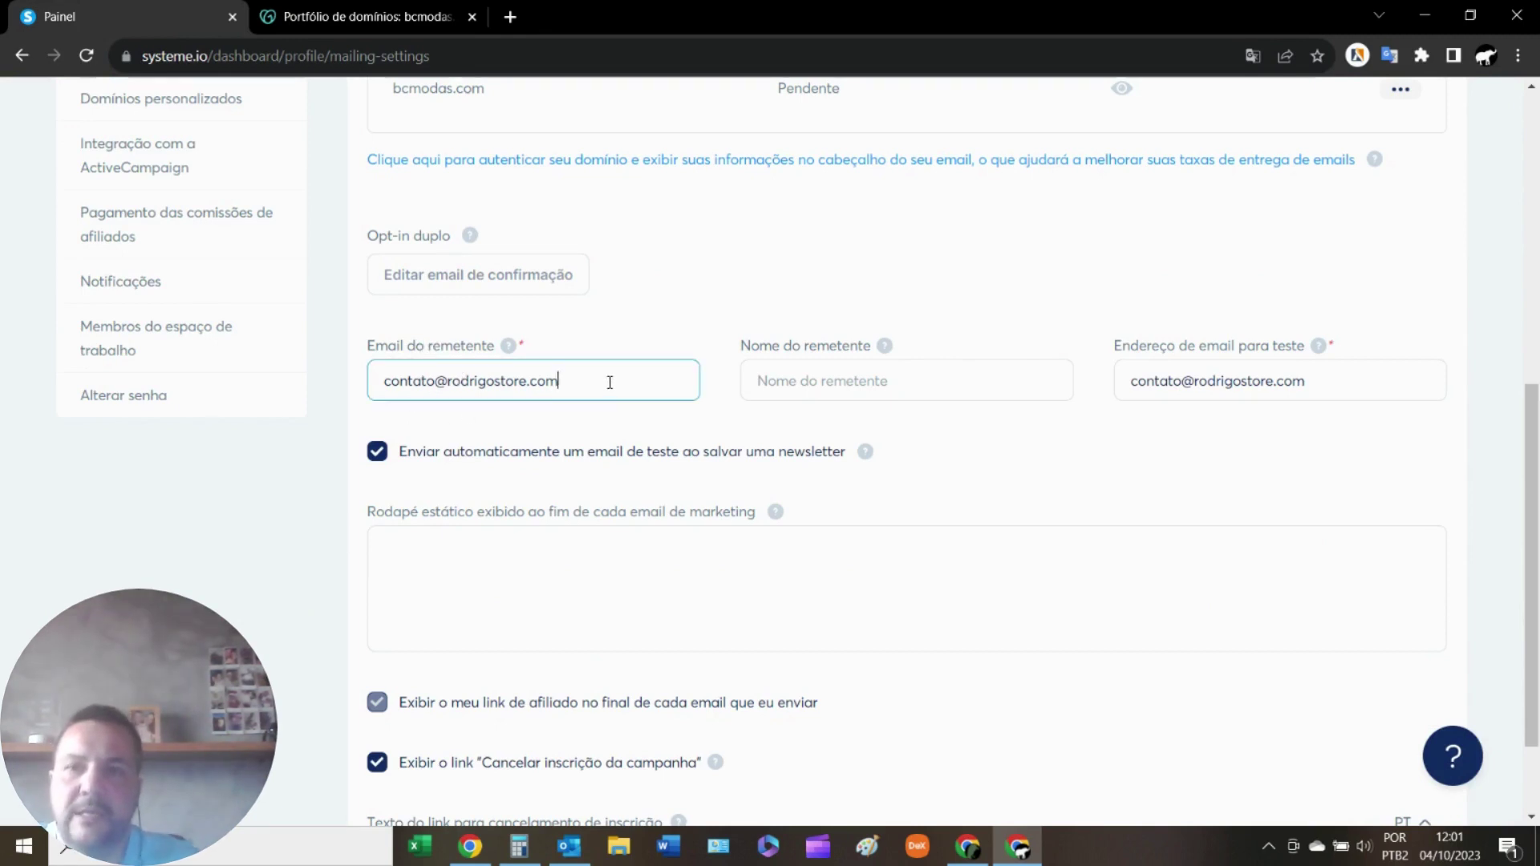
scroll(609, 382, "up", 3)
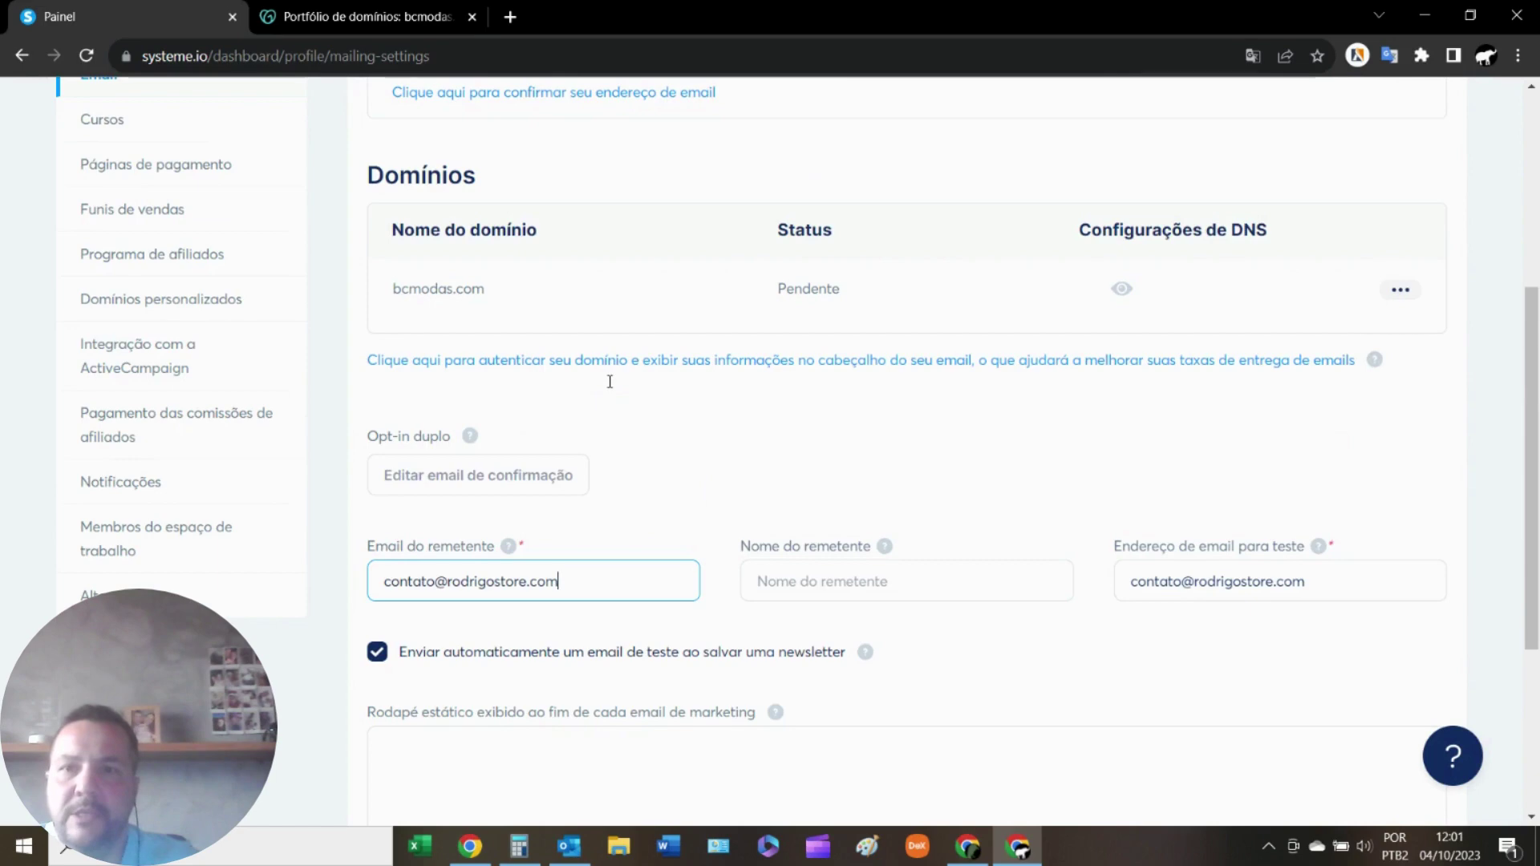
left_click(479, 479)
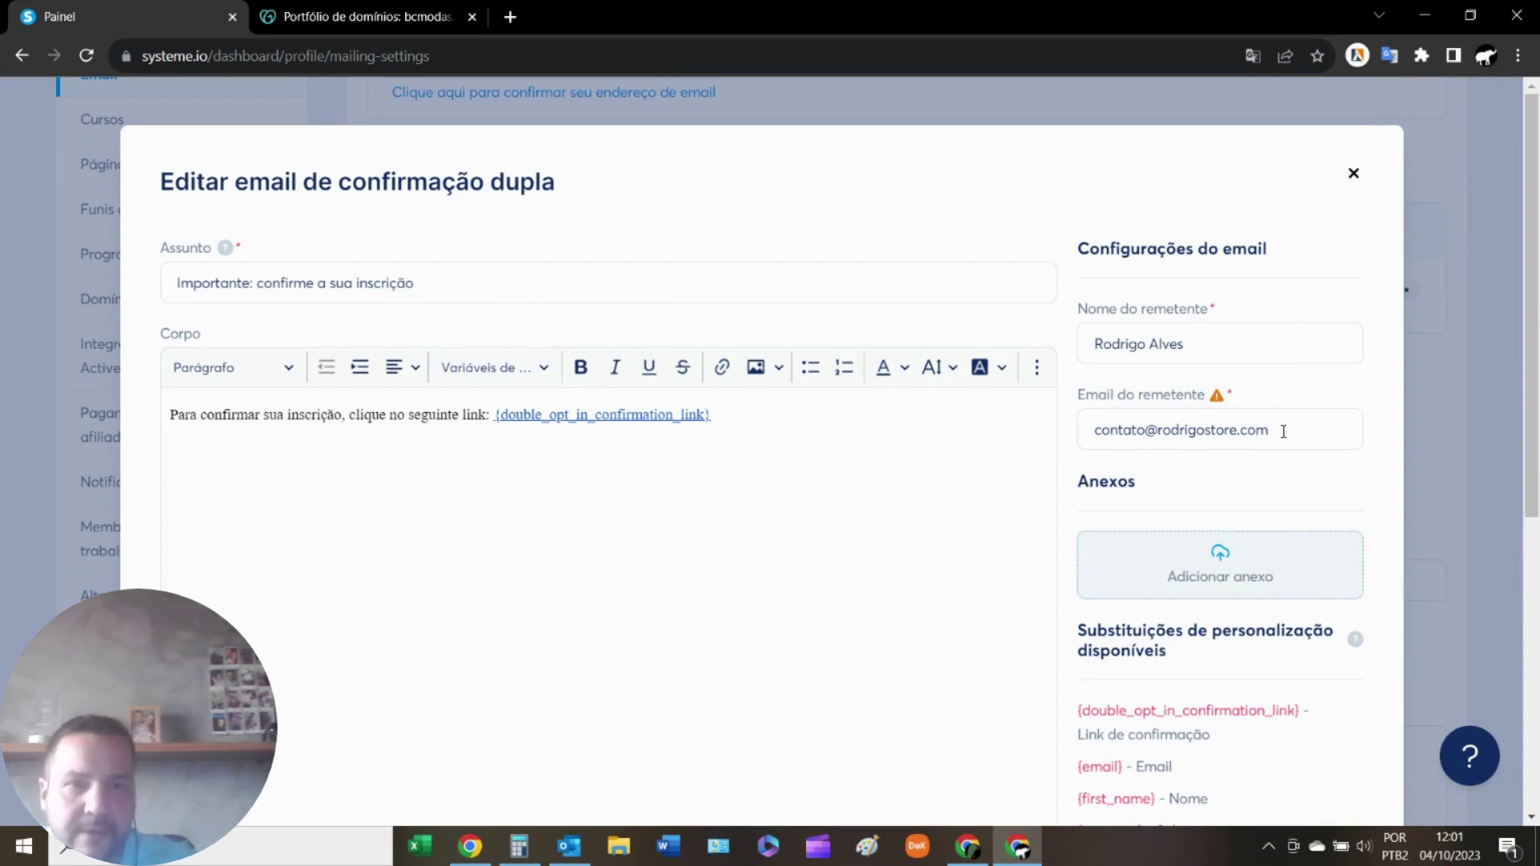
Replace the Email do remetente value with the bcmodas.com contact address.
left_click(1353, 176)
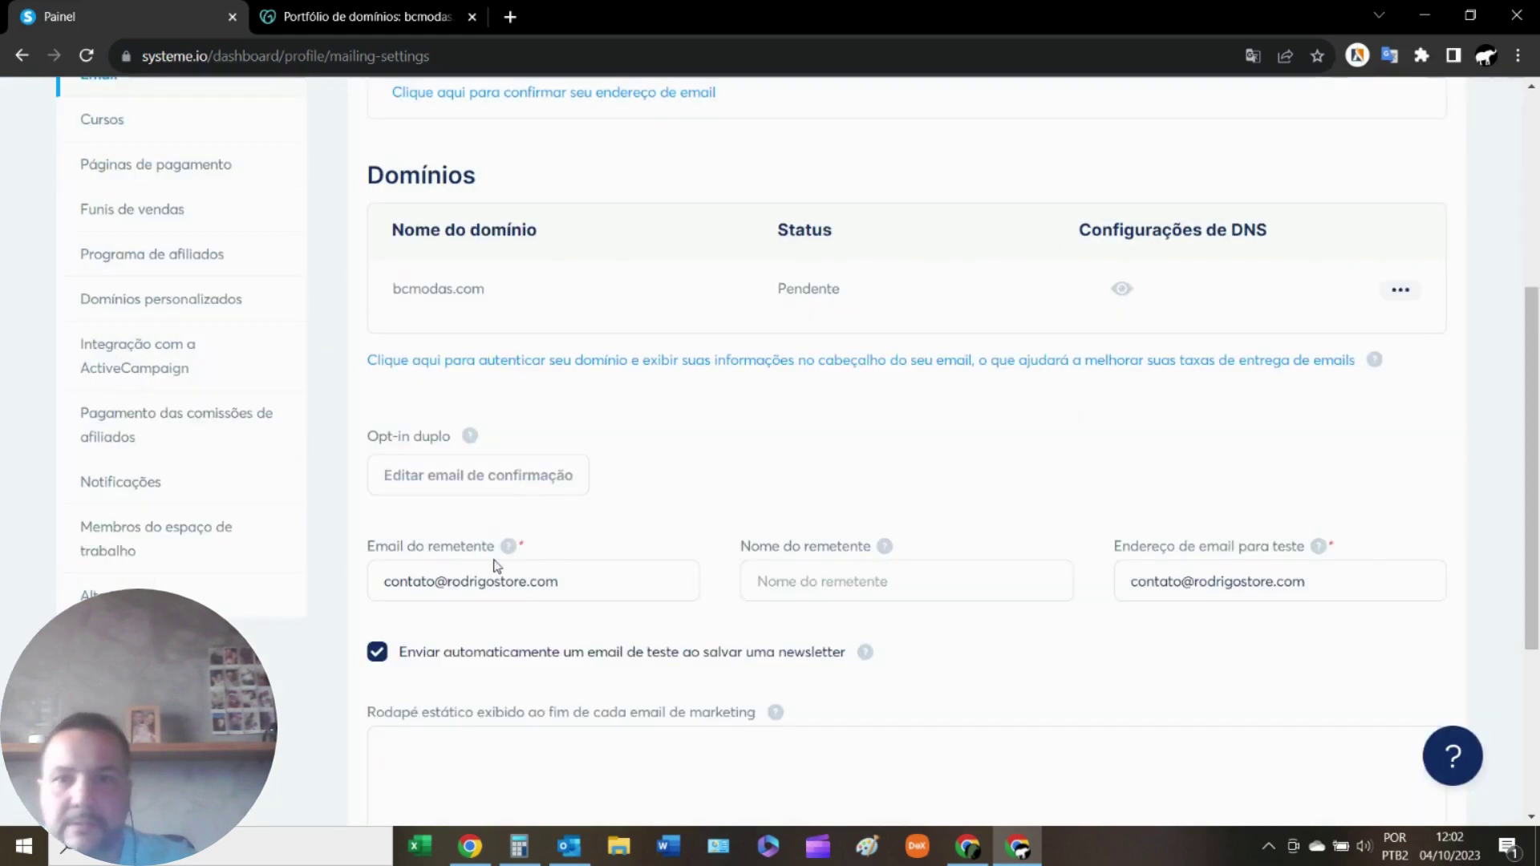
scroll(735, 436, "down", 2)
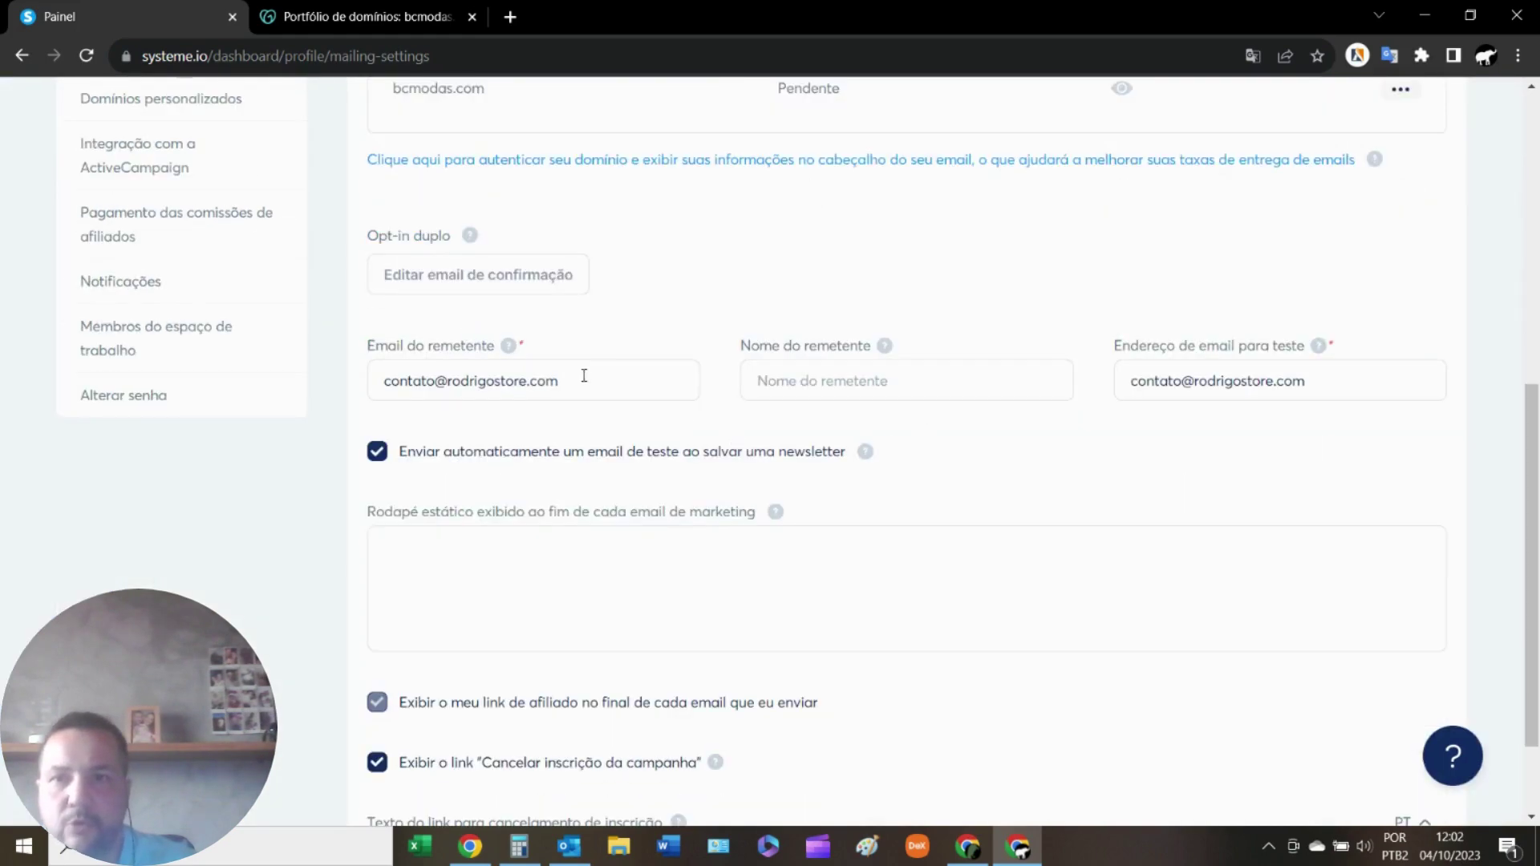
left_click_drag(597, 394, 338, 408)
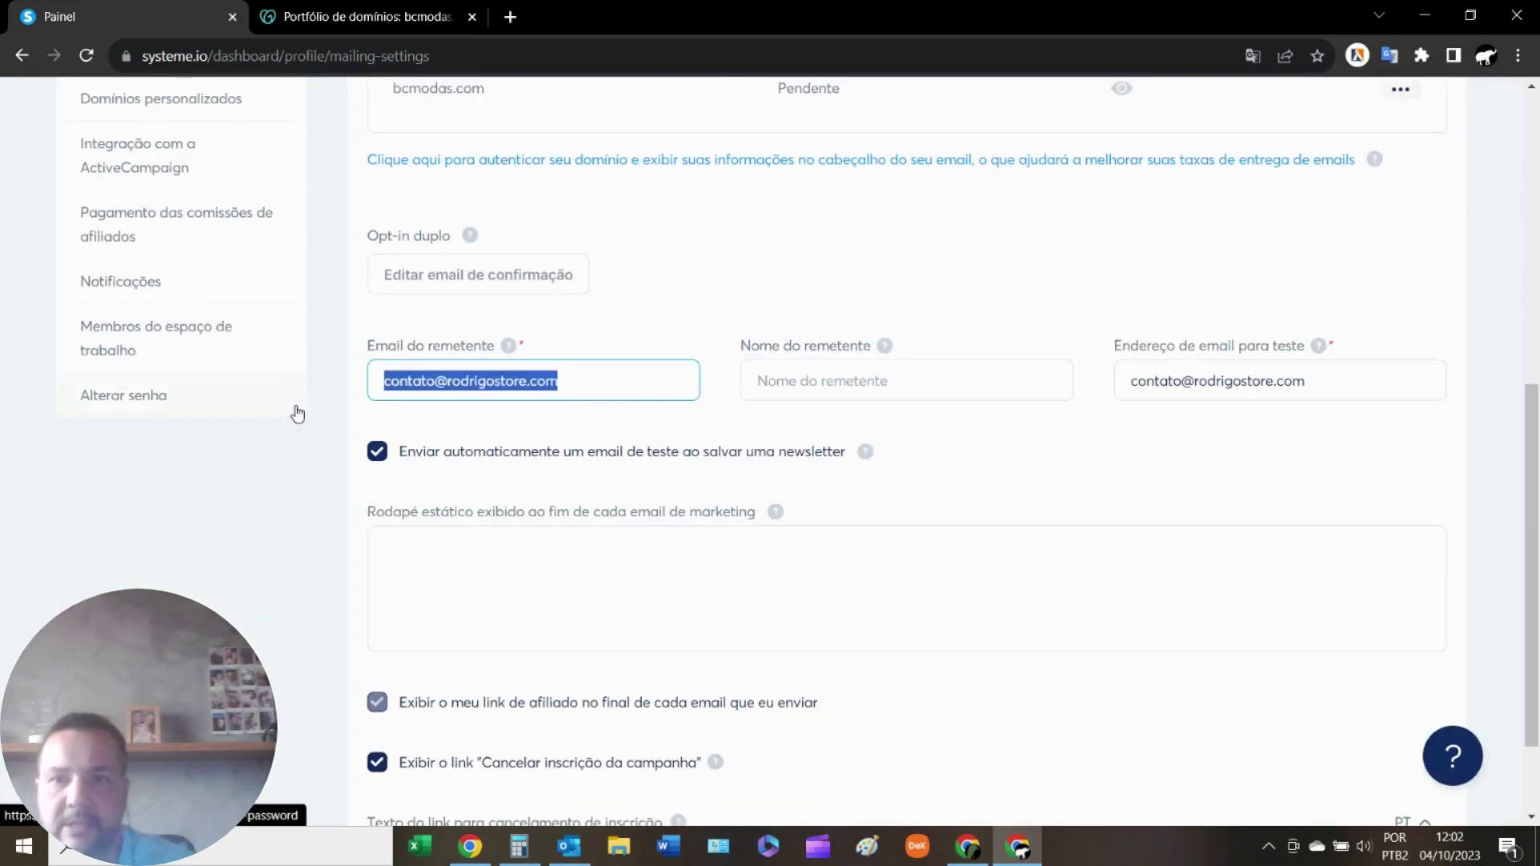
key("BackSpace")
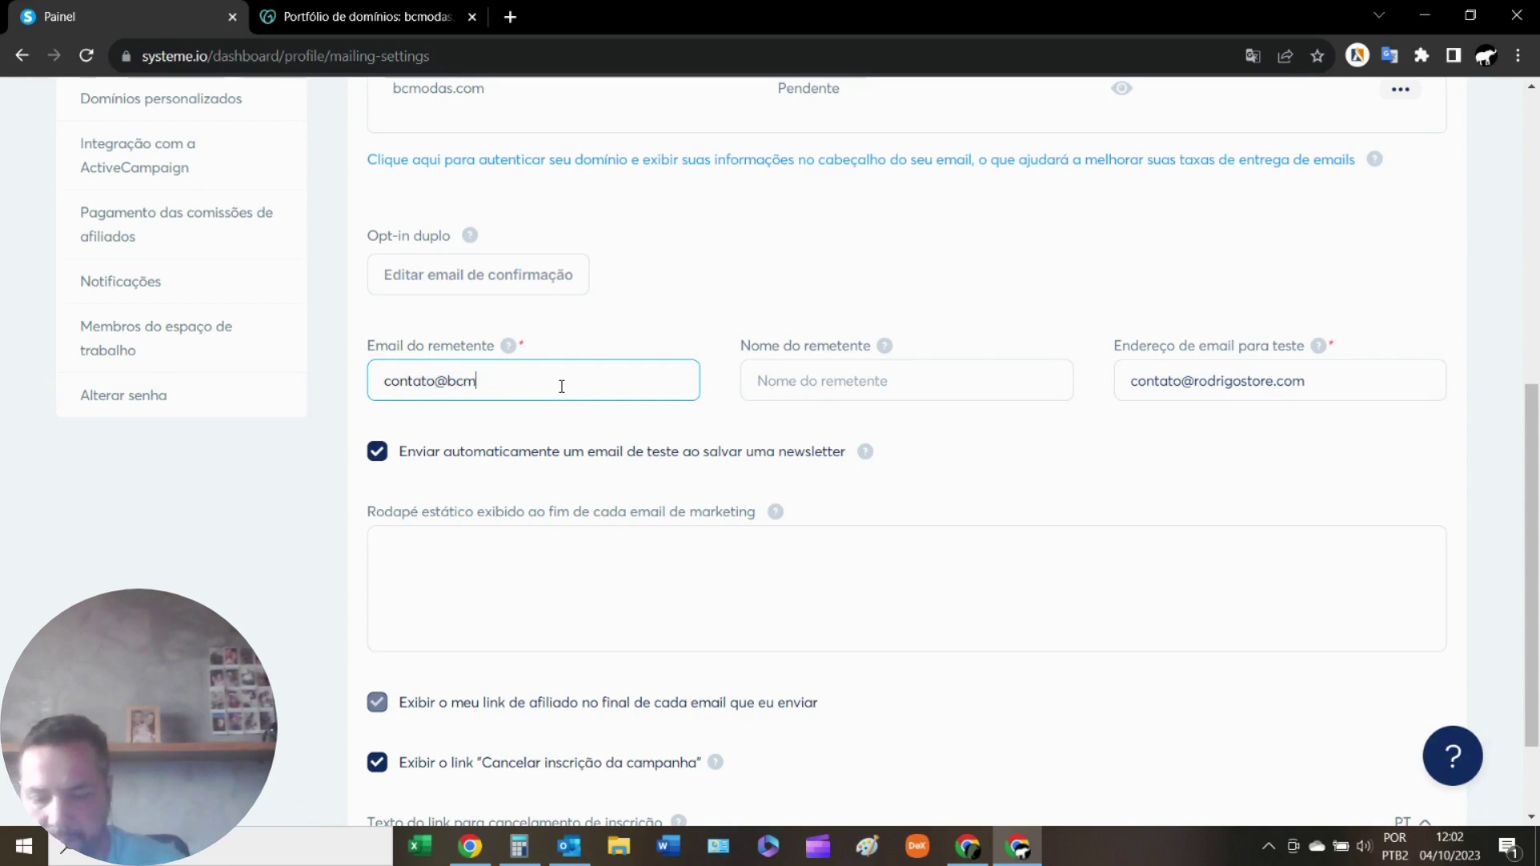
type("as.com")
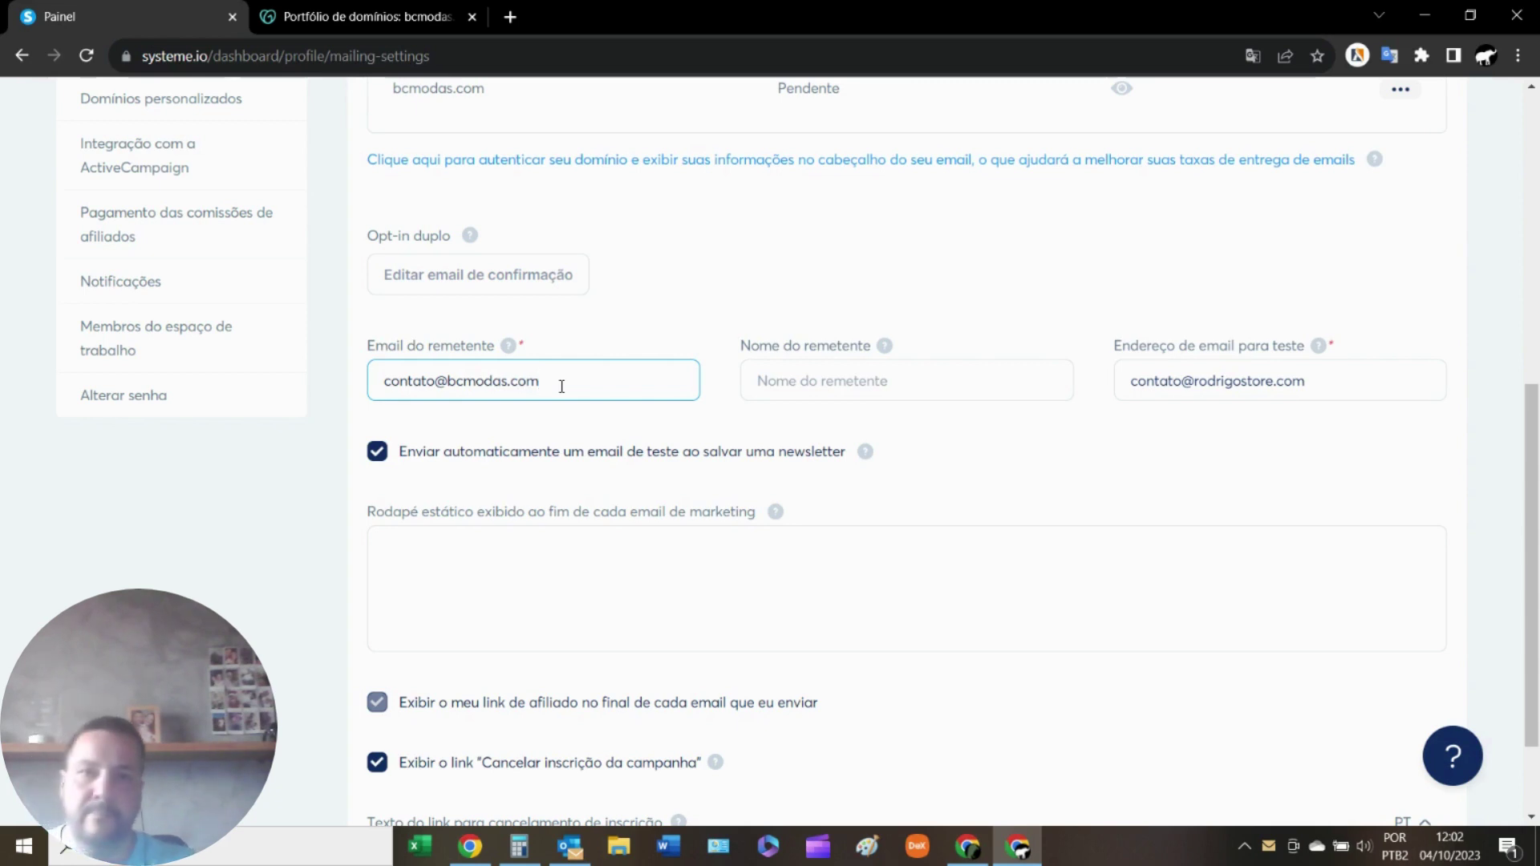
scroll(561, 385, "down", 1)
left_click(805, 335)
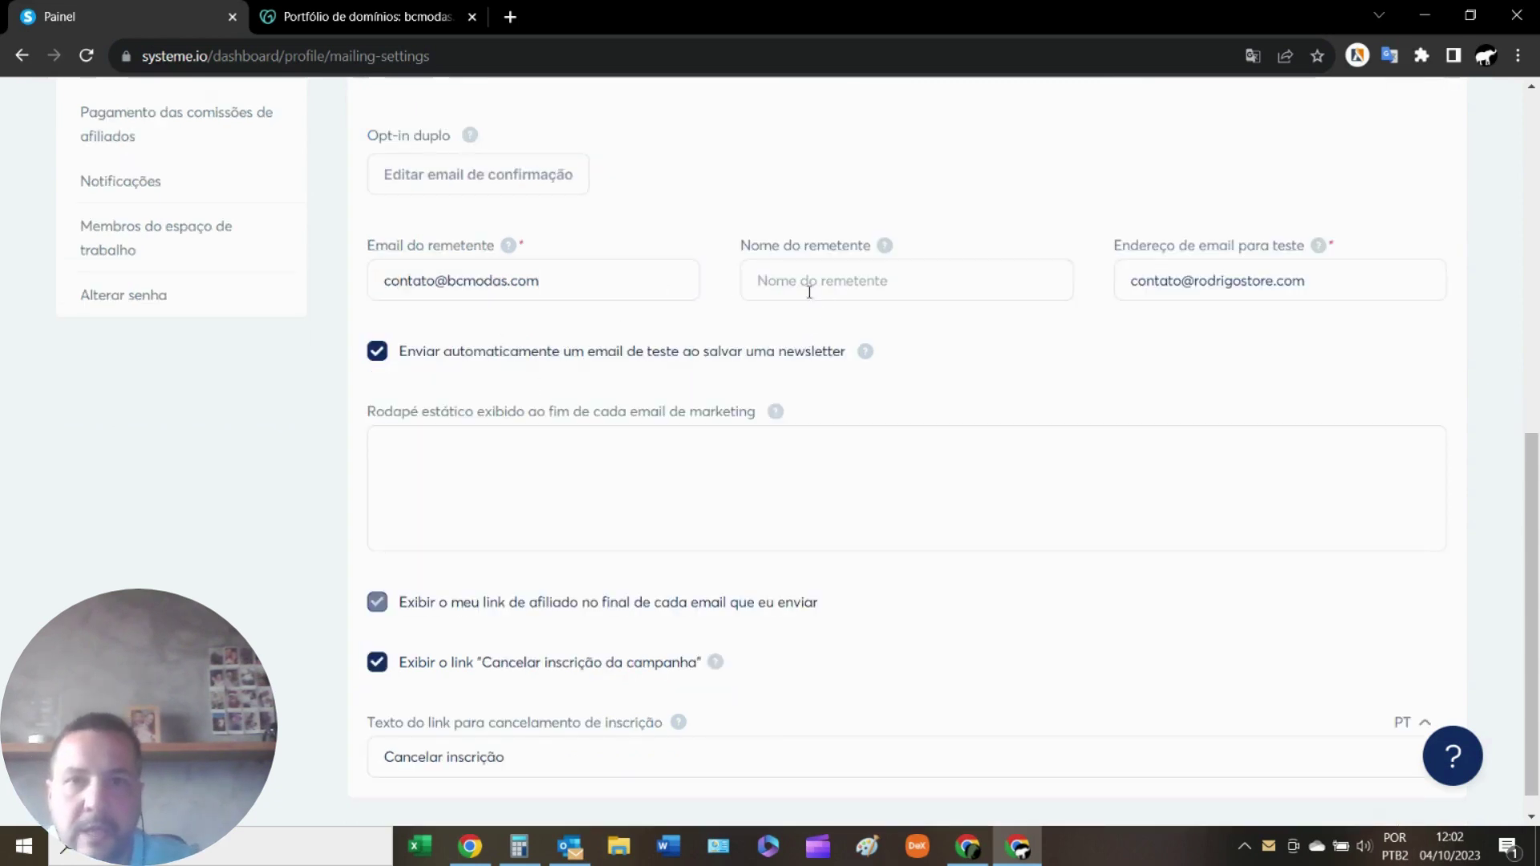
Save the email settings, which are rejected for containing invalid data.
scroll(1128, 383, "up", 2)
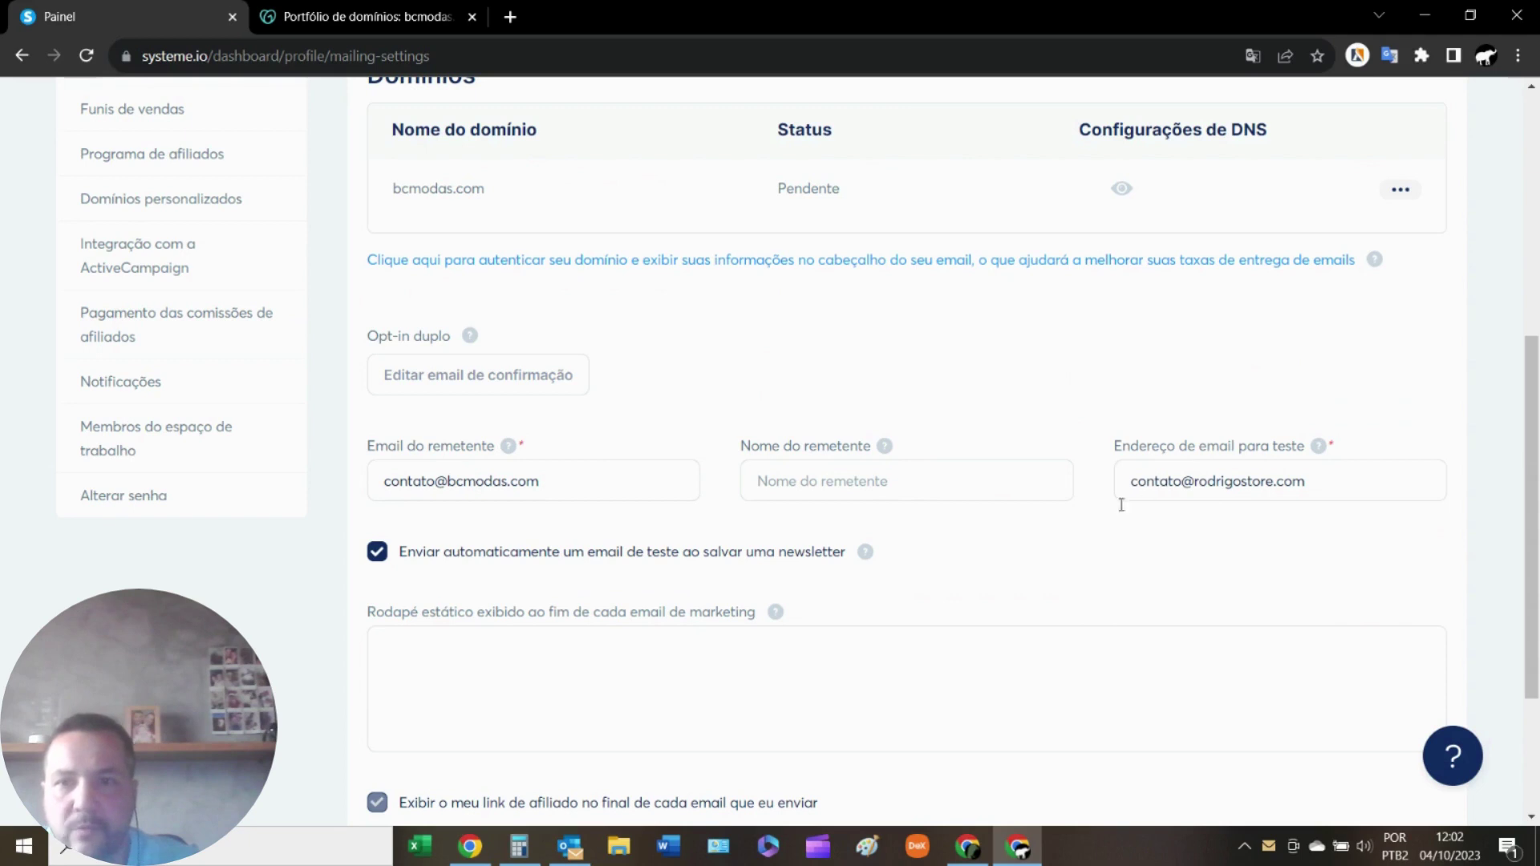
scroll(1091, 525, "down", 2)
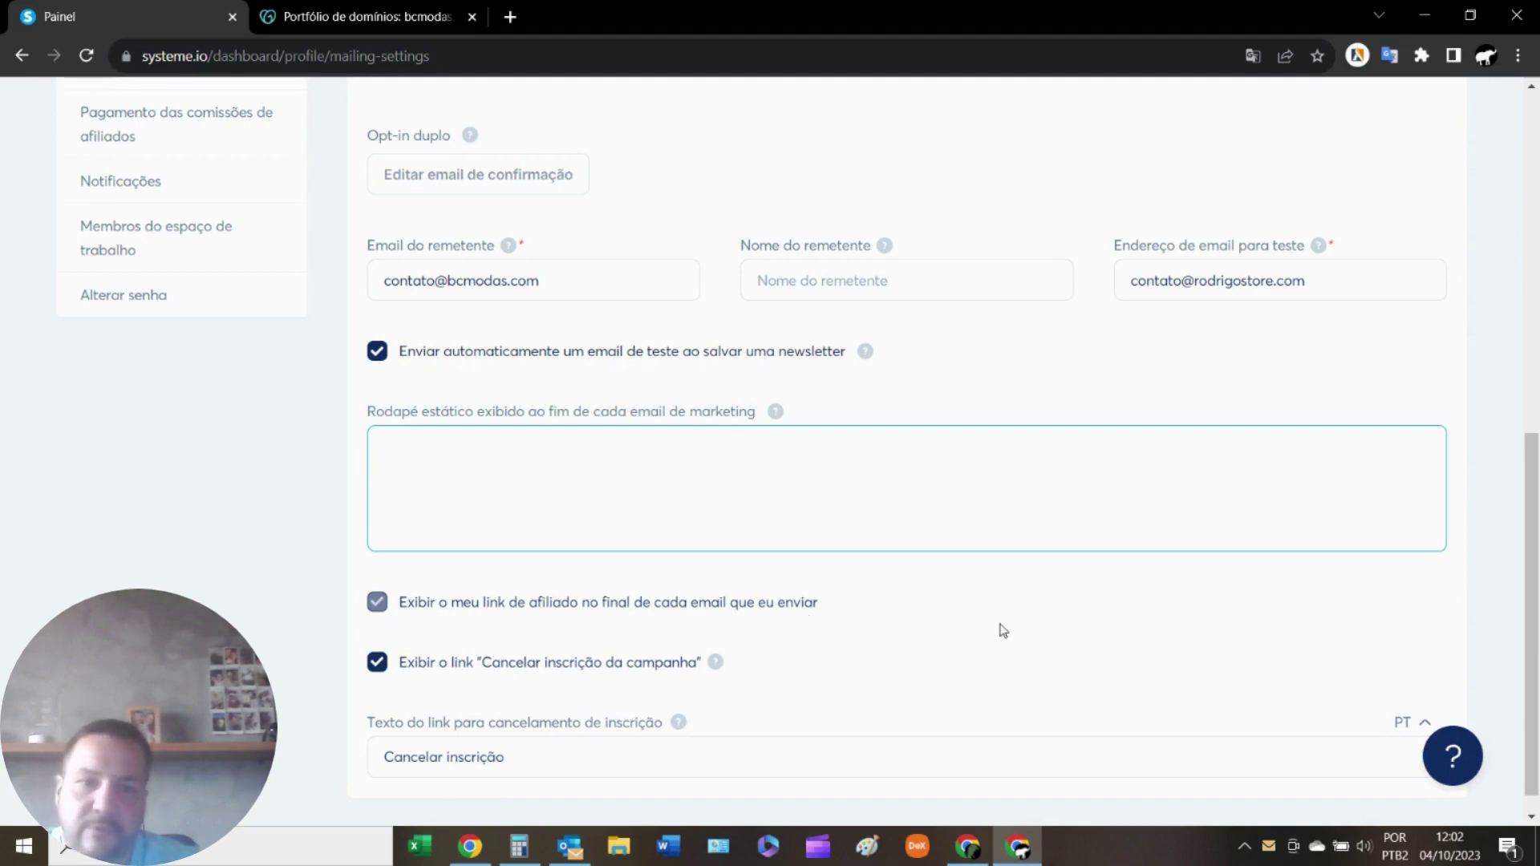
scroll(769, 623, "up", 7)
scroll(769, 623, "up", 2)
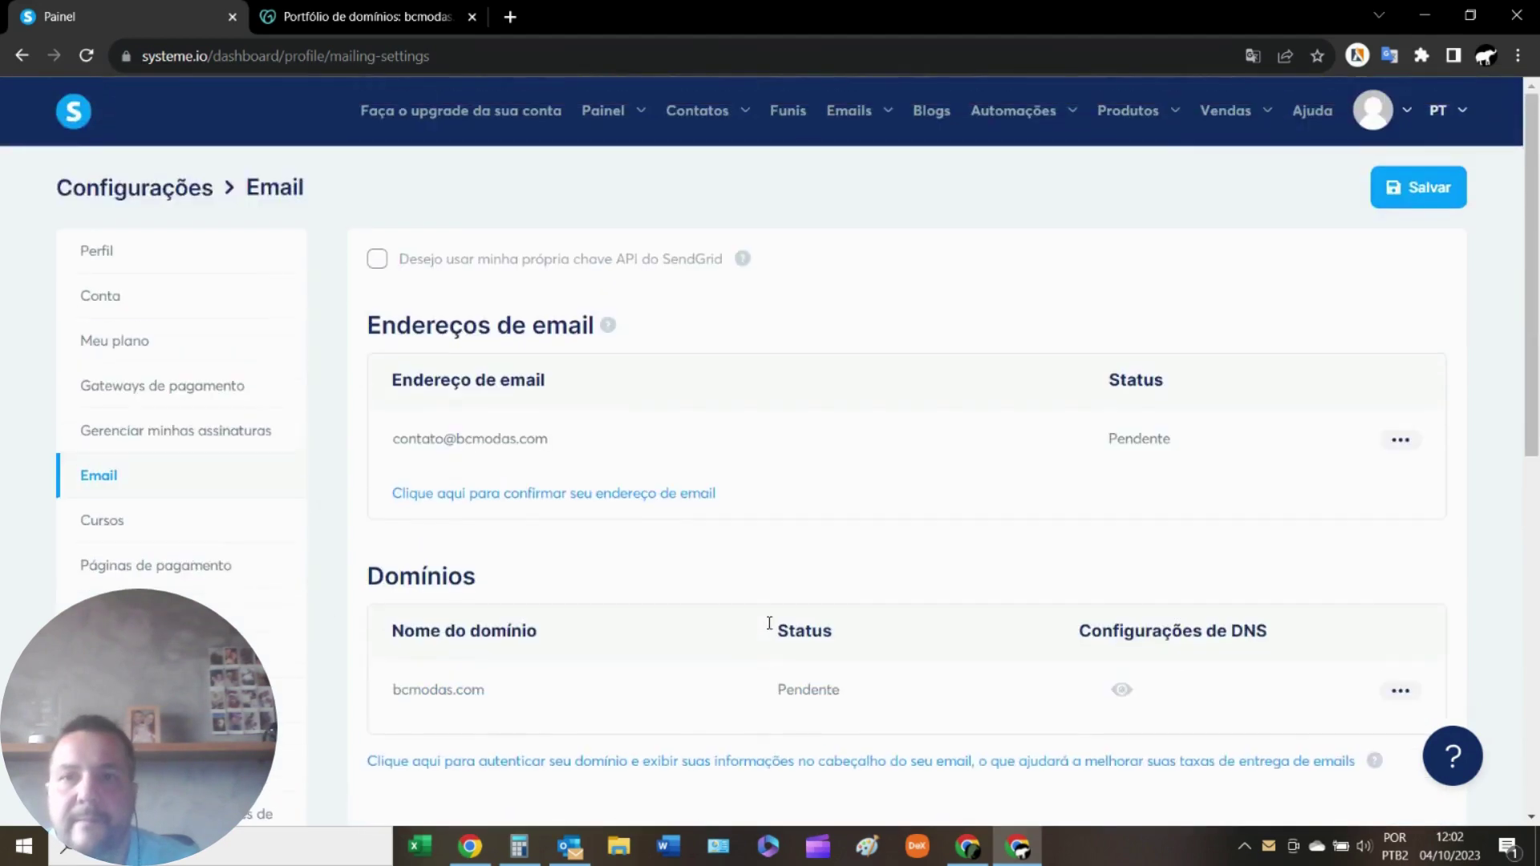
scroll(1043, 409, "down", 9)
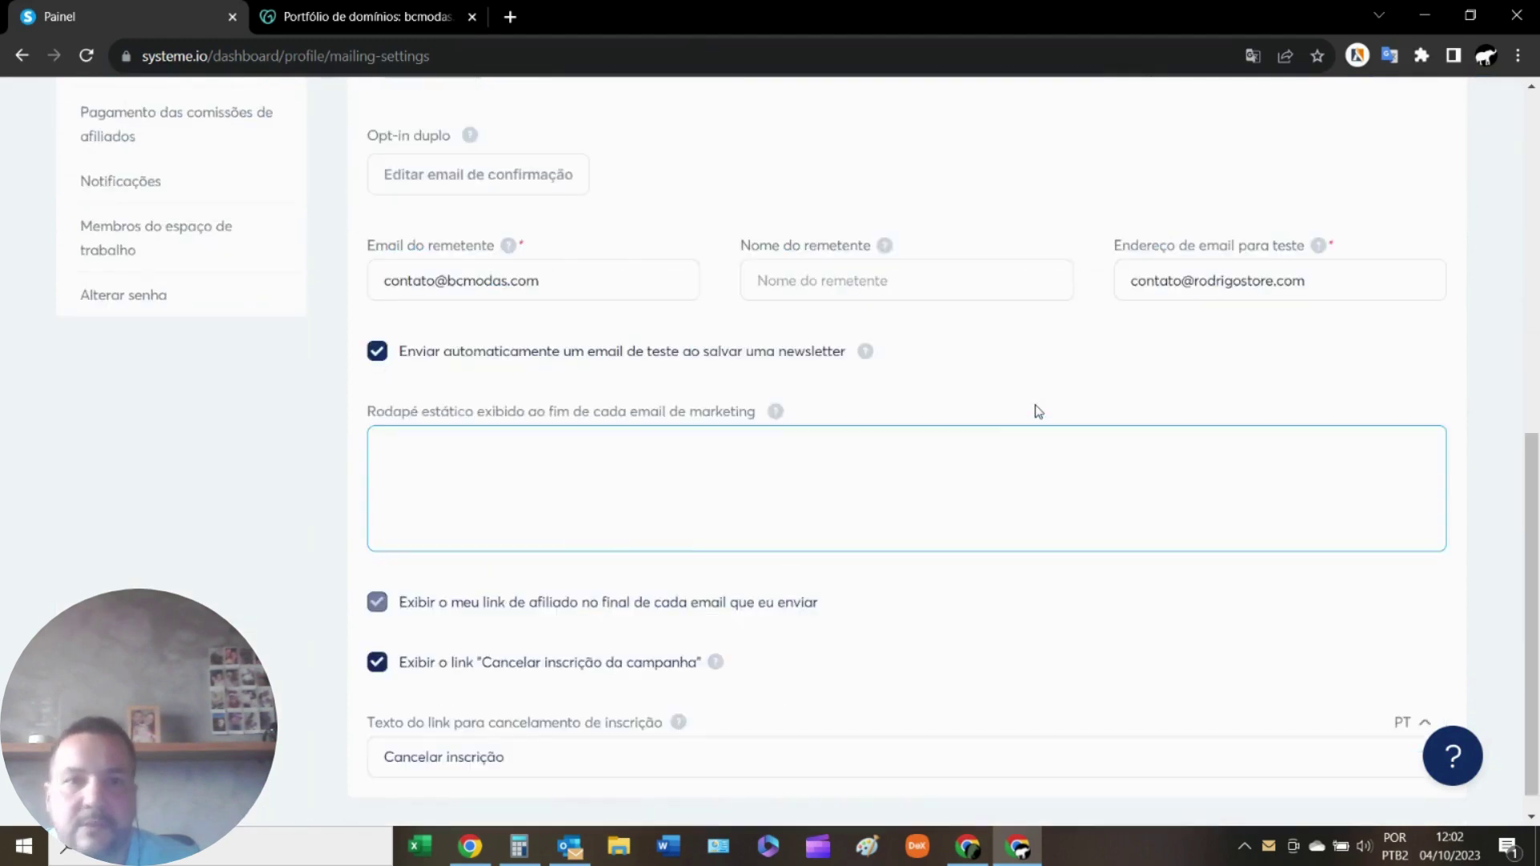
scroll(1035, 409, "up", 9)
left_click(1397, 184)
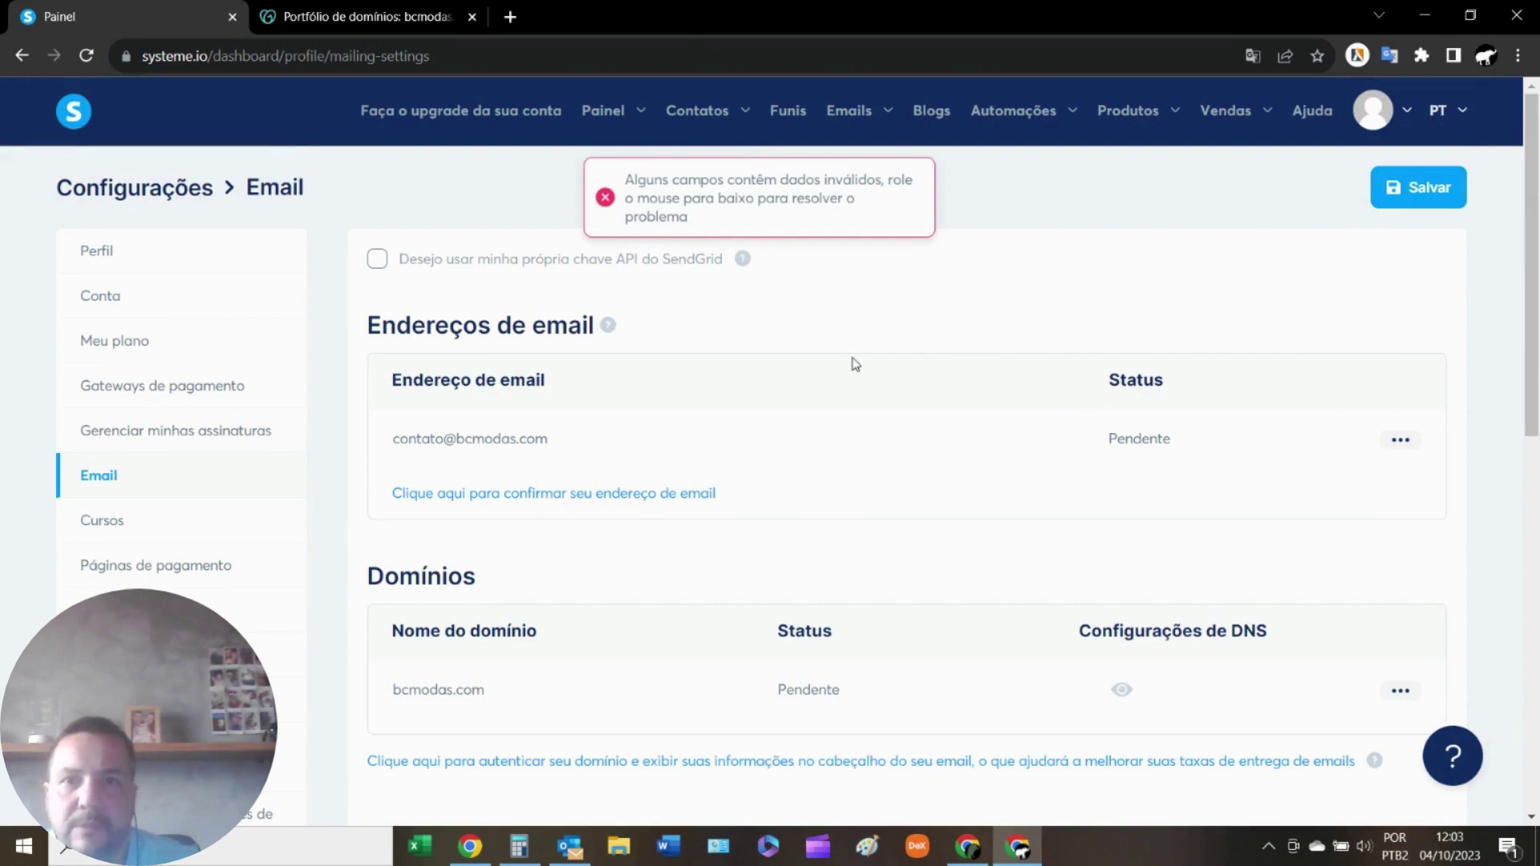
Submit the new bcmodas.com sender address for confirmation, then close that form.
scroll(855, 364, "down", 6)
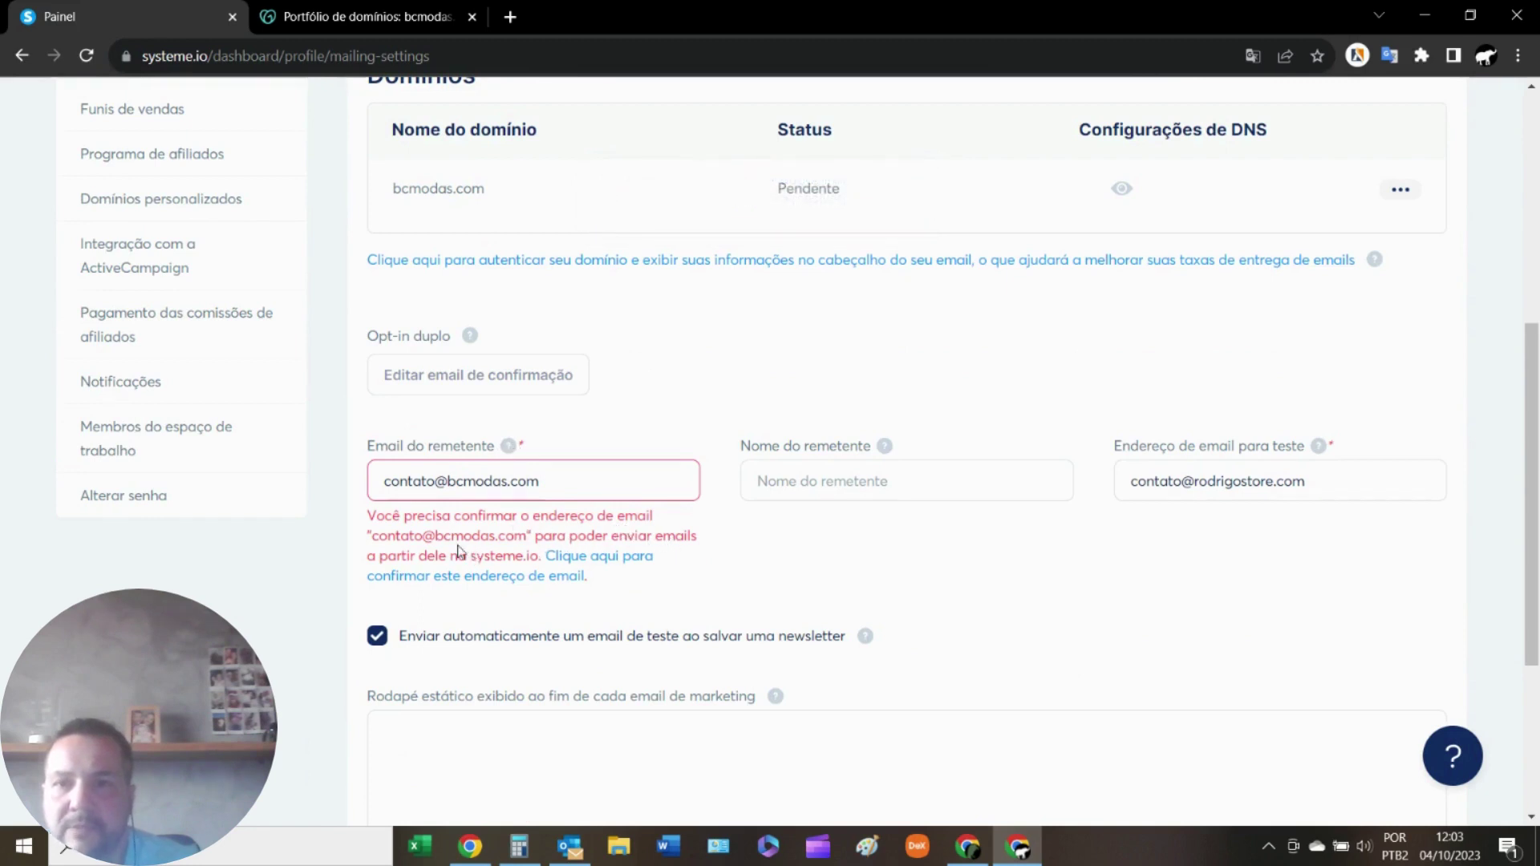
left_click(577, 569)
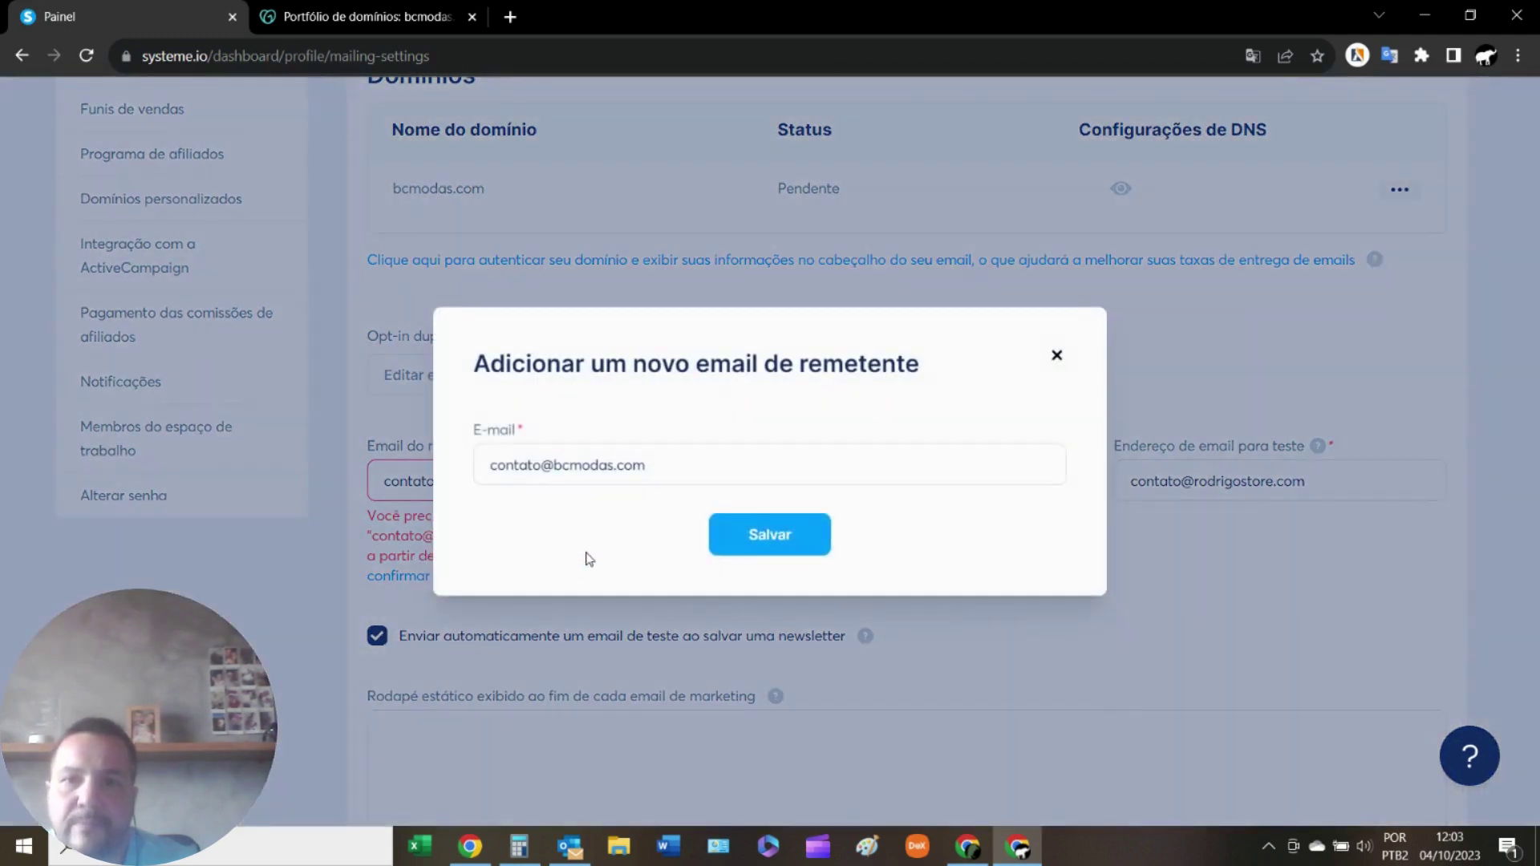
left_click(771, 536)
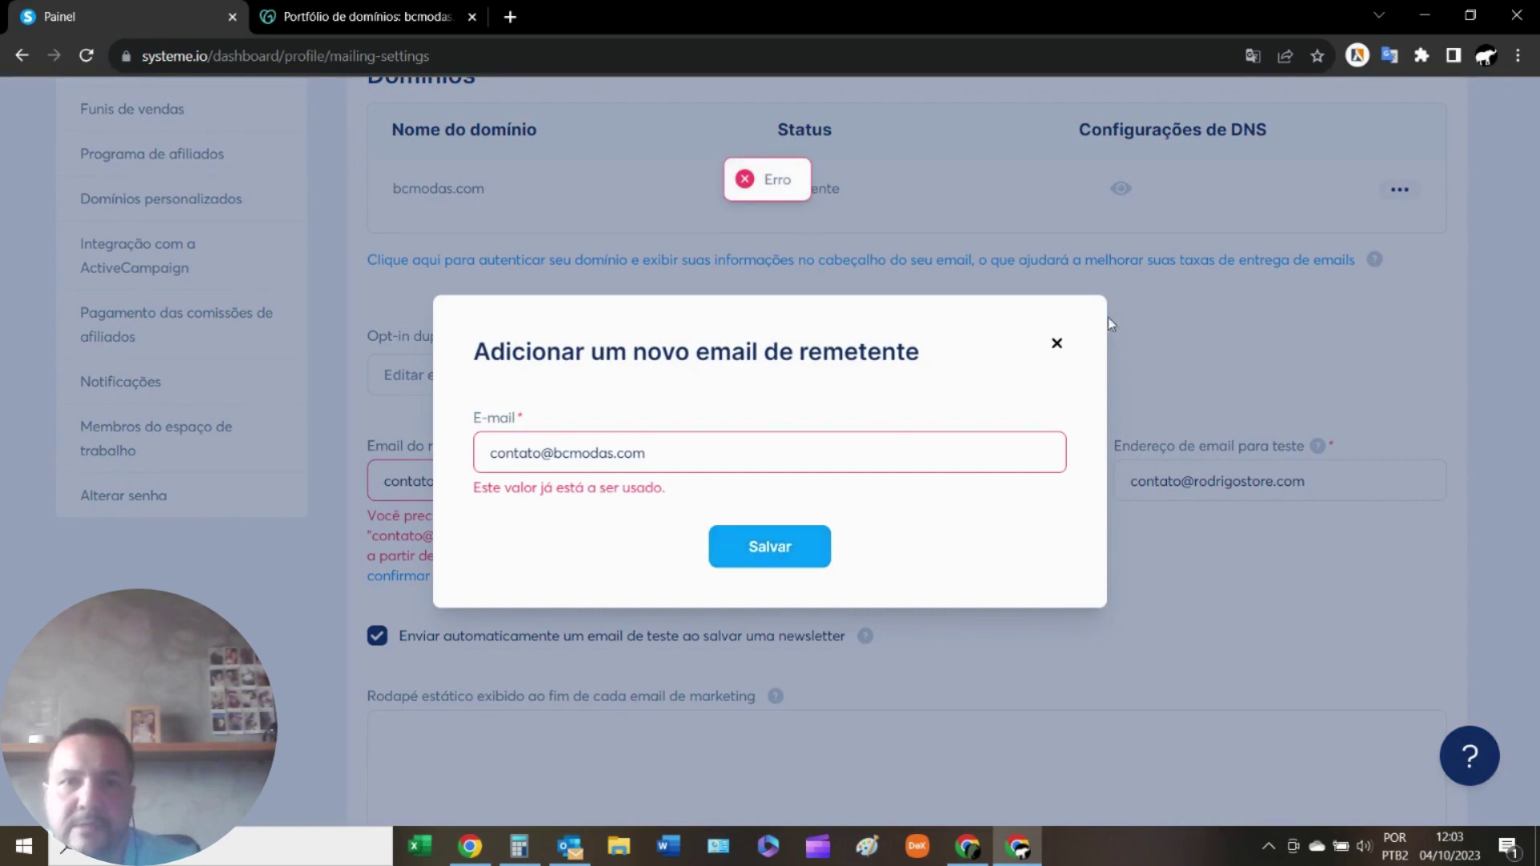
left_click(1057, 343)
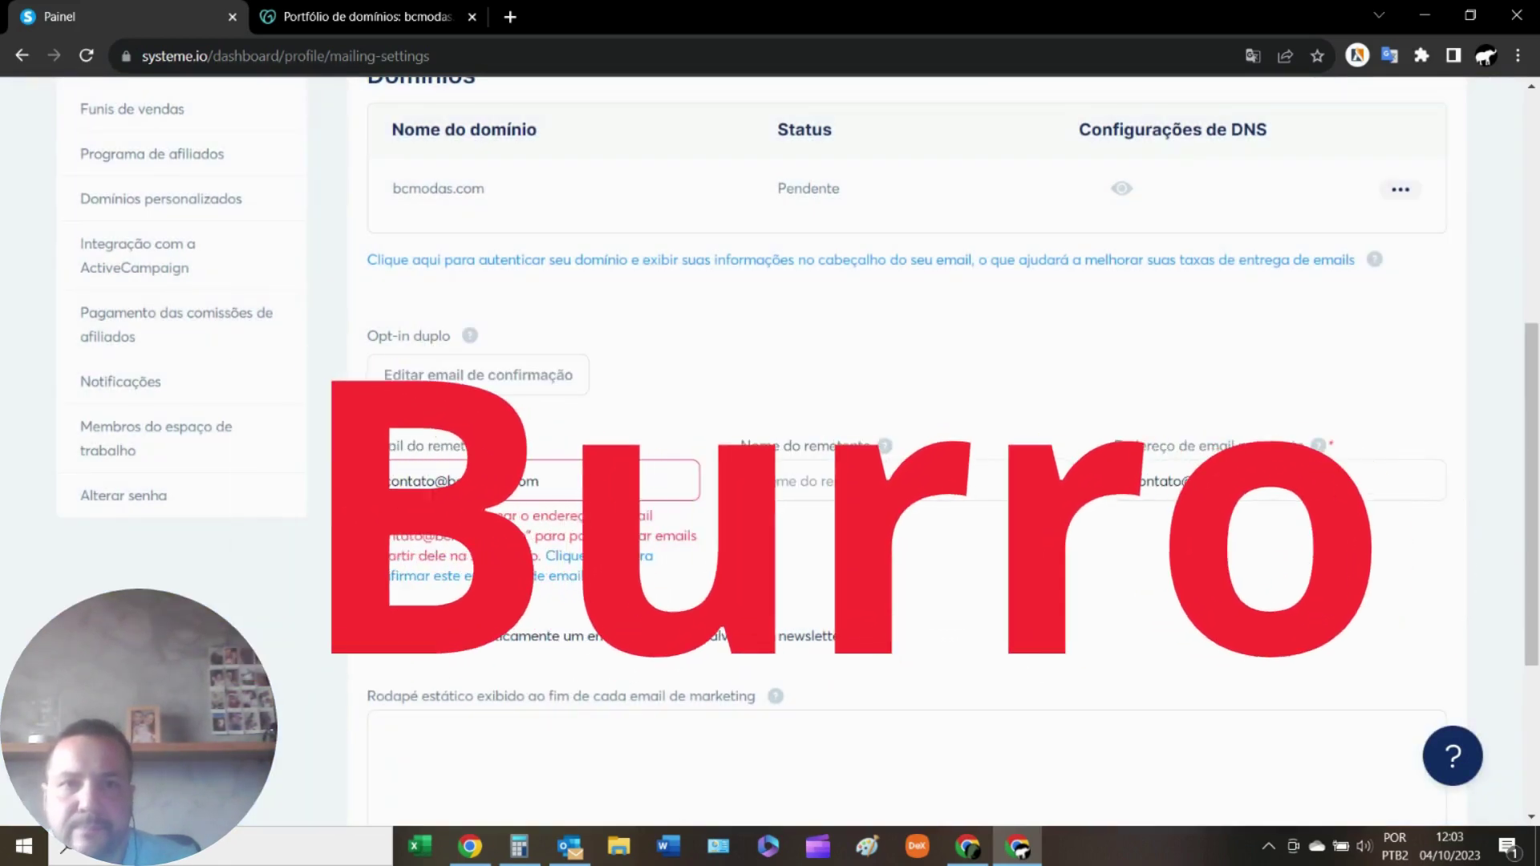
Retry saving the email settings, then switch over to Outlook.
scroll(882, 320, "up", 5)
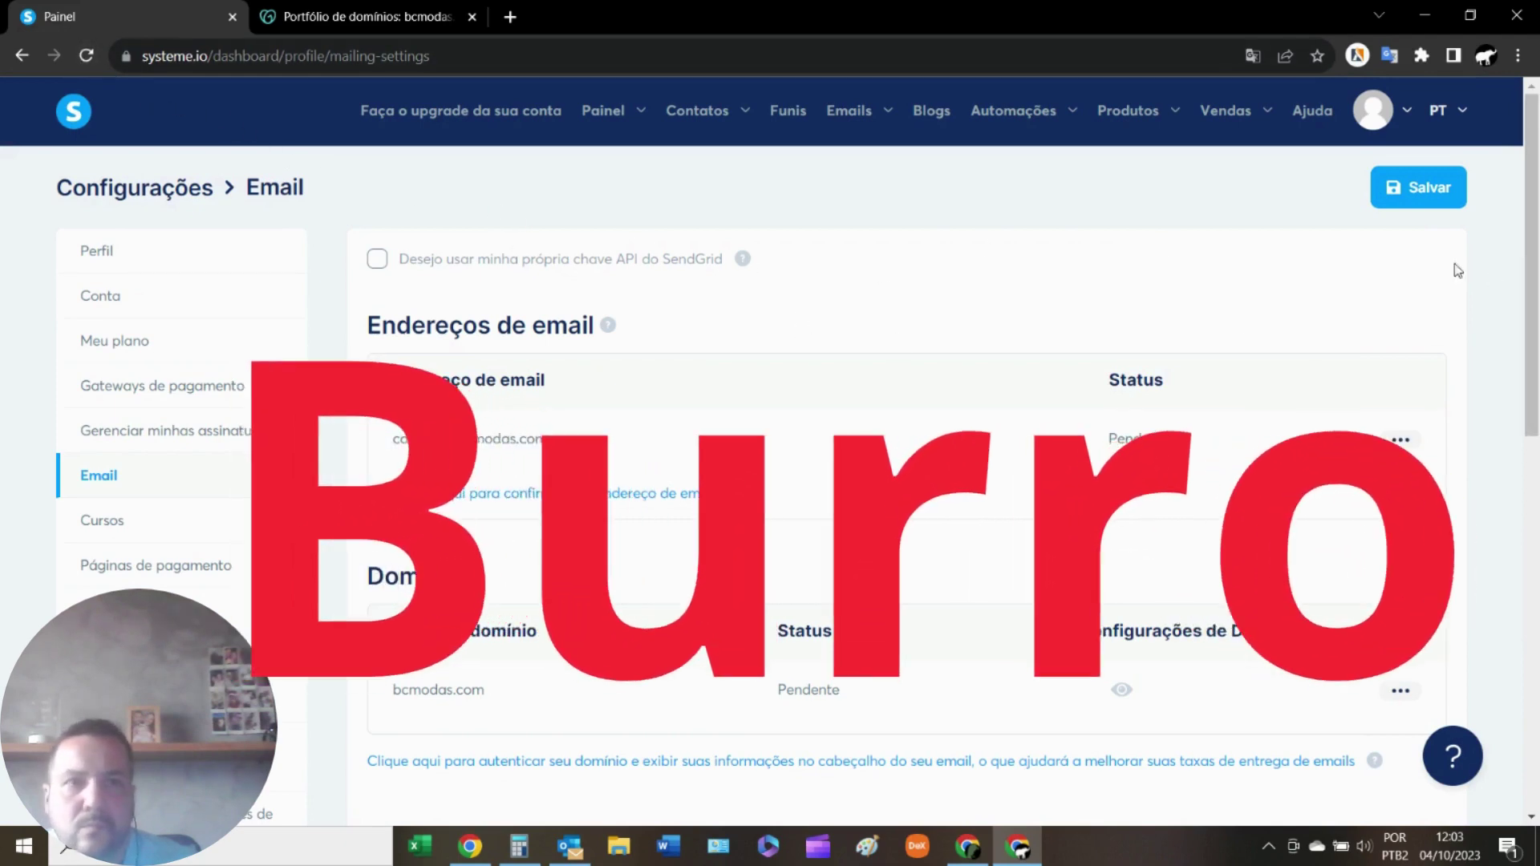
left_click(1405, 202)
scroll(1143, 344, "down", 10)
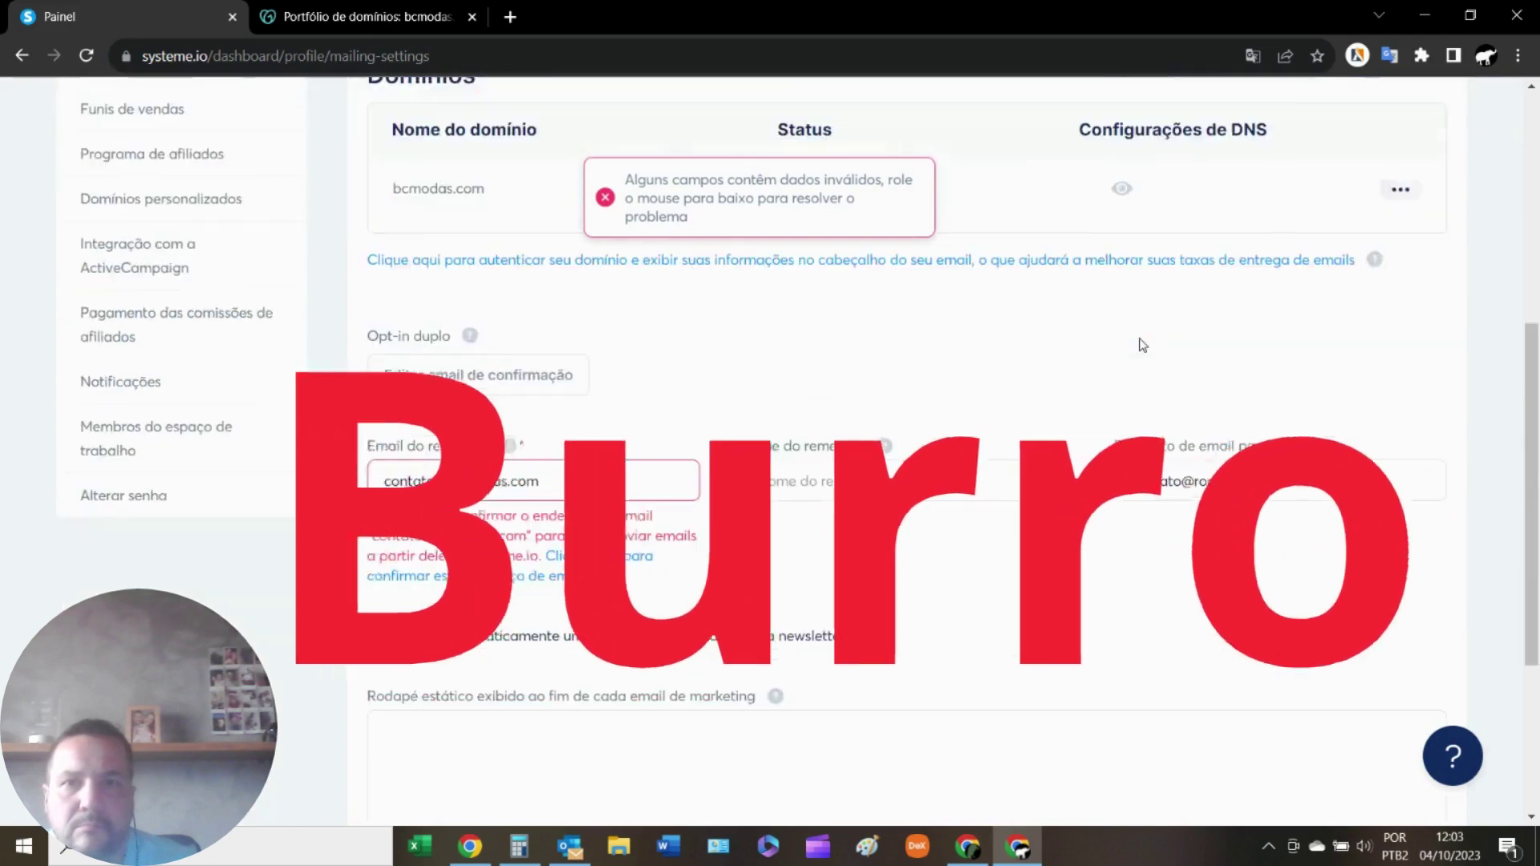
scroll(1143, 344, "up", 5)
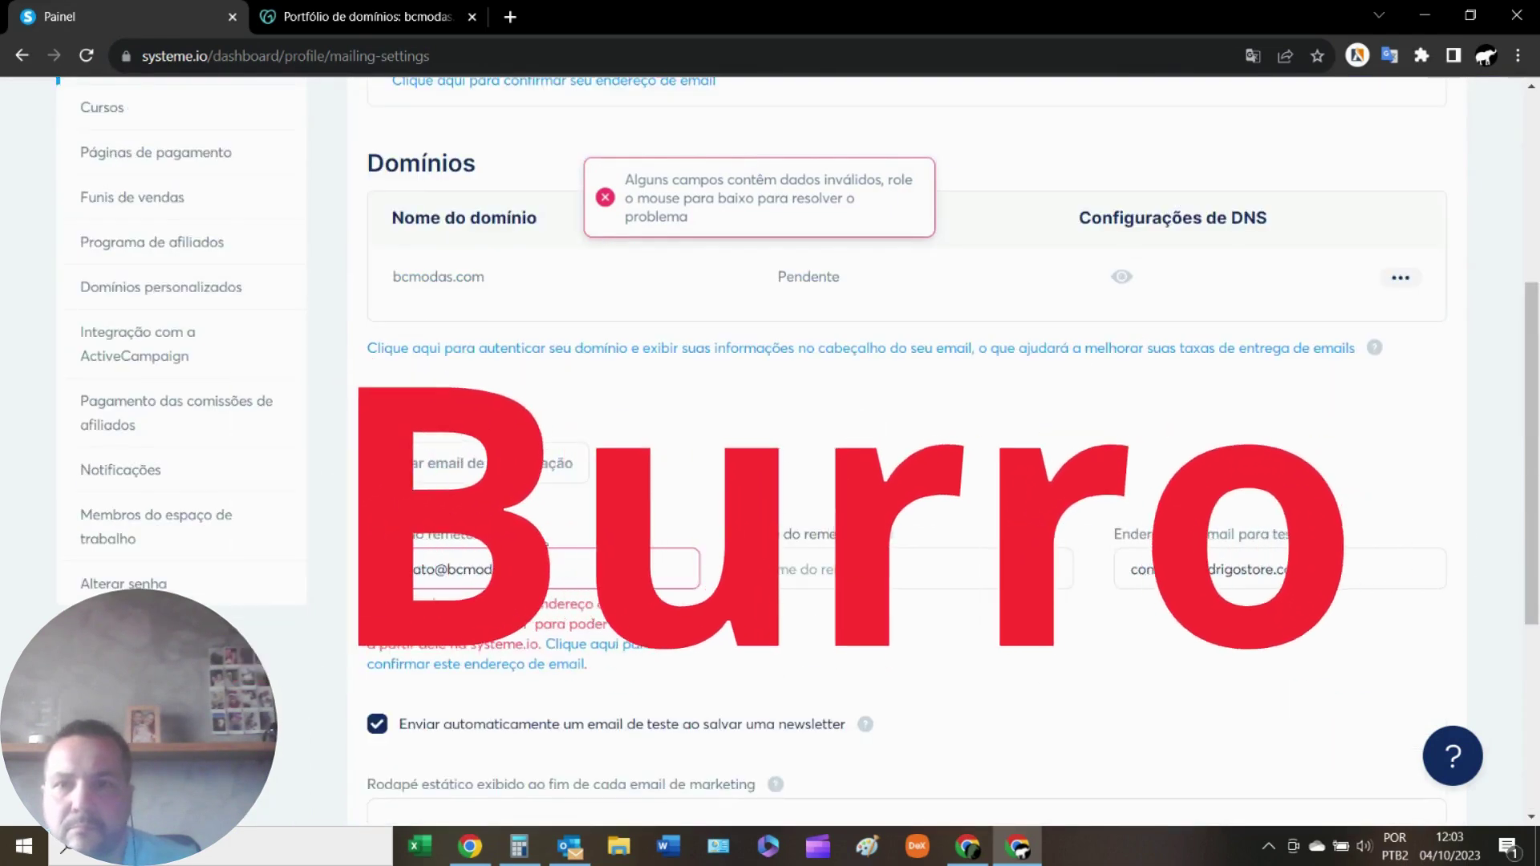
mouse_move(511, 544)
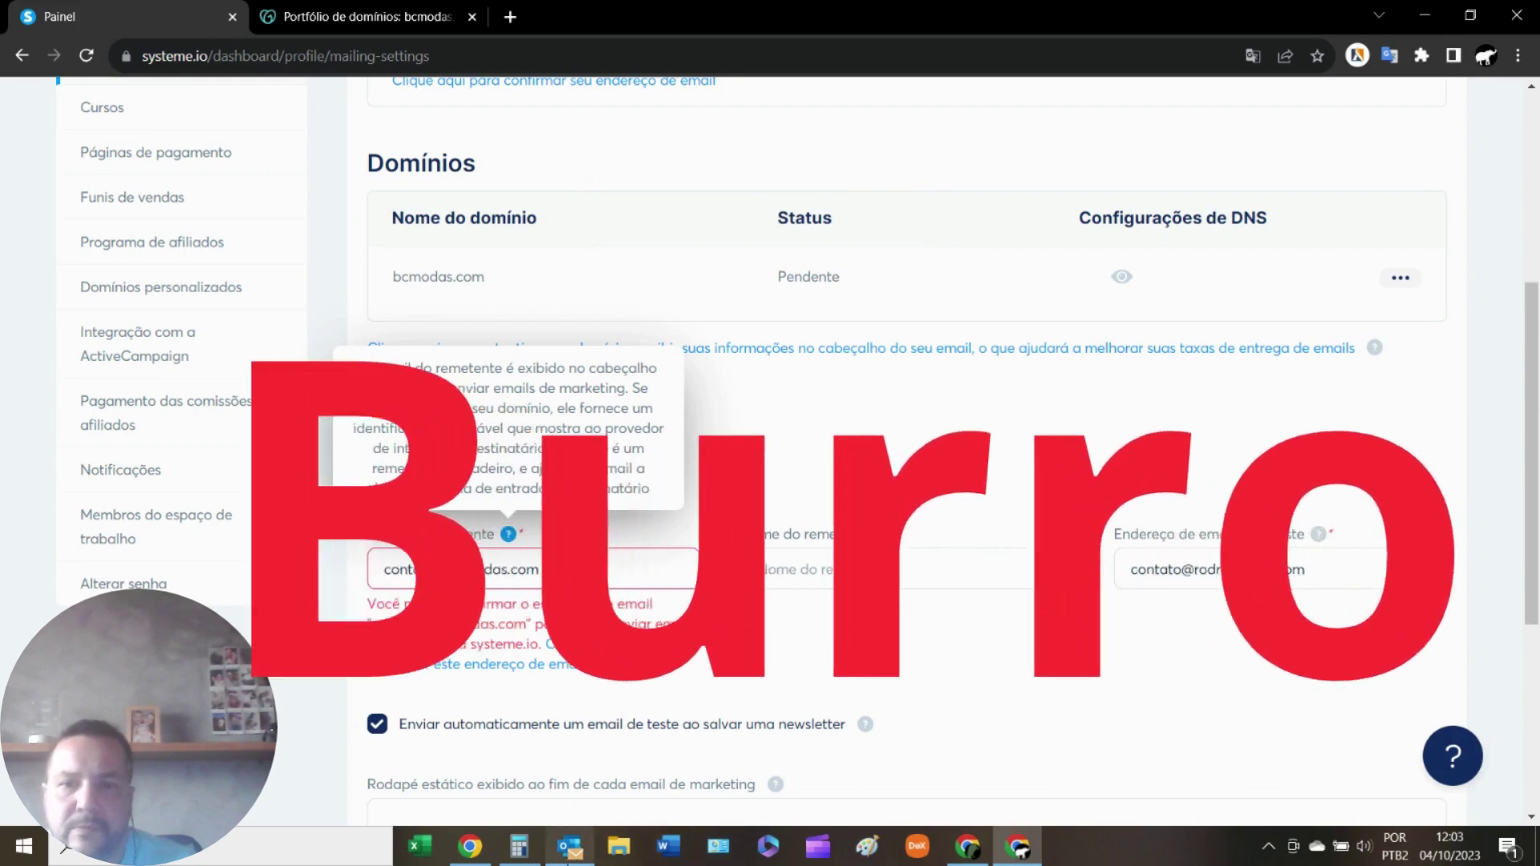
key("alt+Tab")
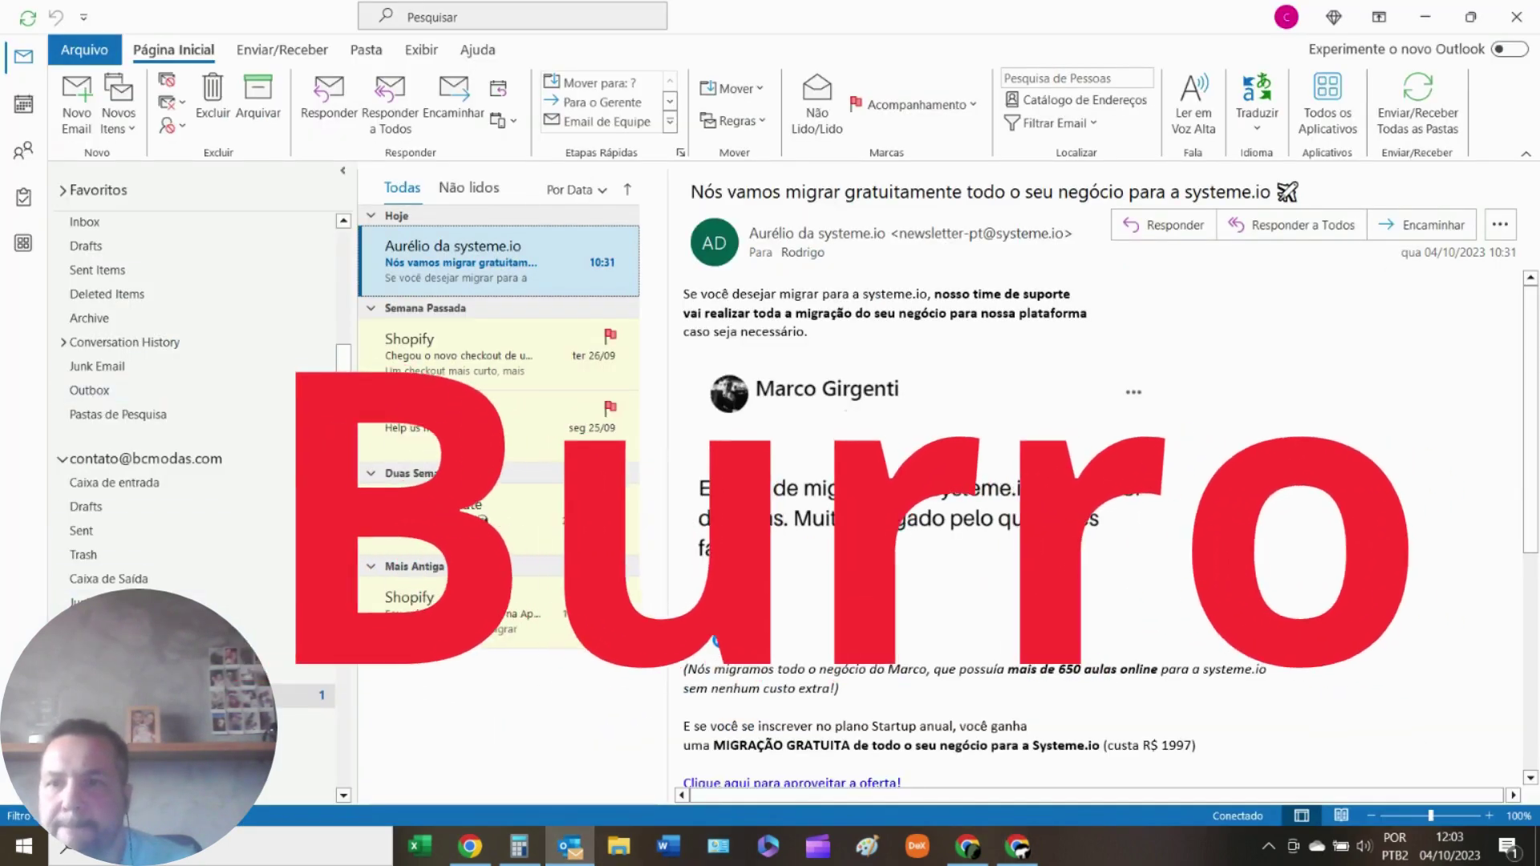
In the business inbox, follow the Systeme.io email's 'aqui' confirmation link.
left_click(157, 491)
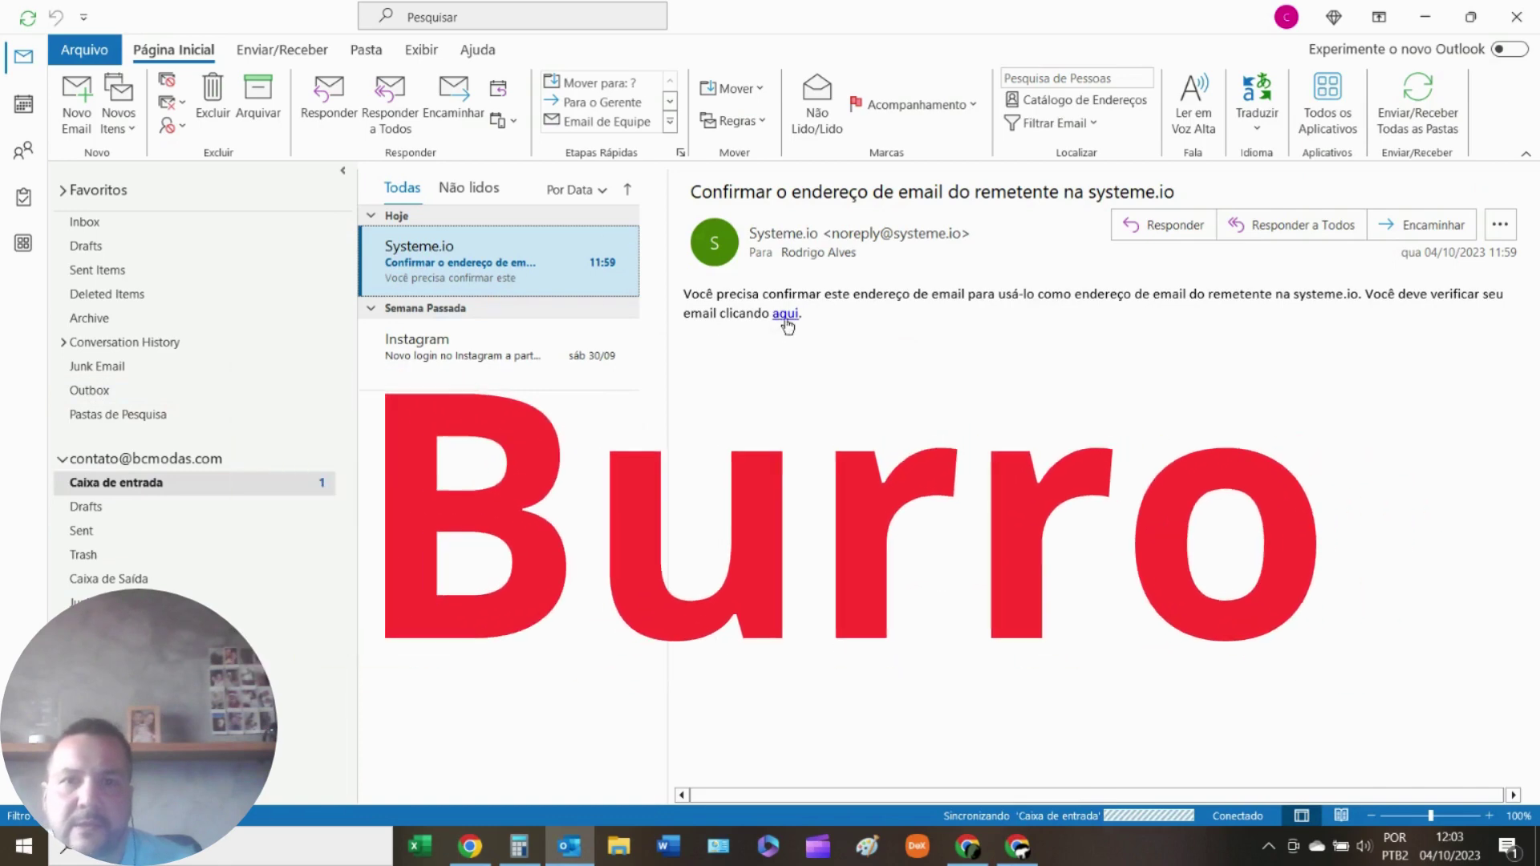
left_click(785, 314)
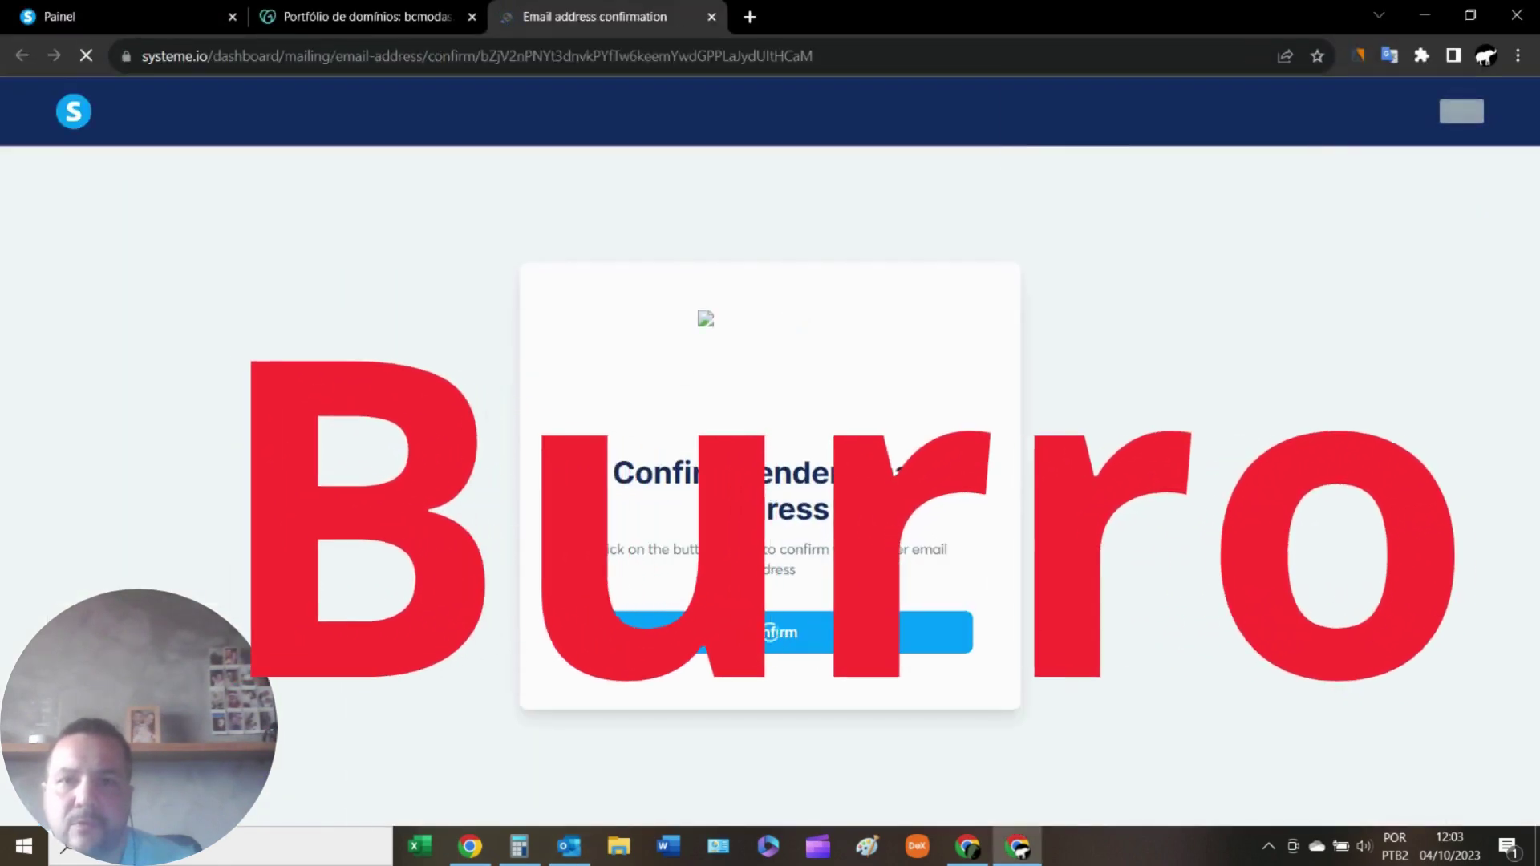
Confirm the sender email address, then return to the Email settings page, where it still shows Pendente.
left_click(782, 648)
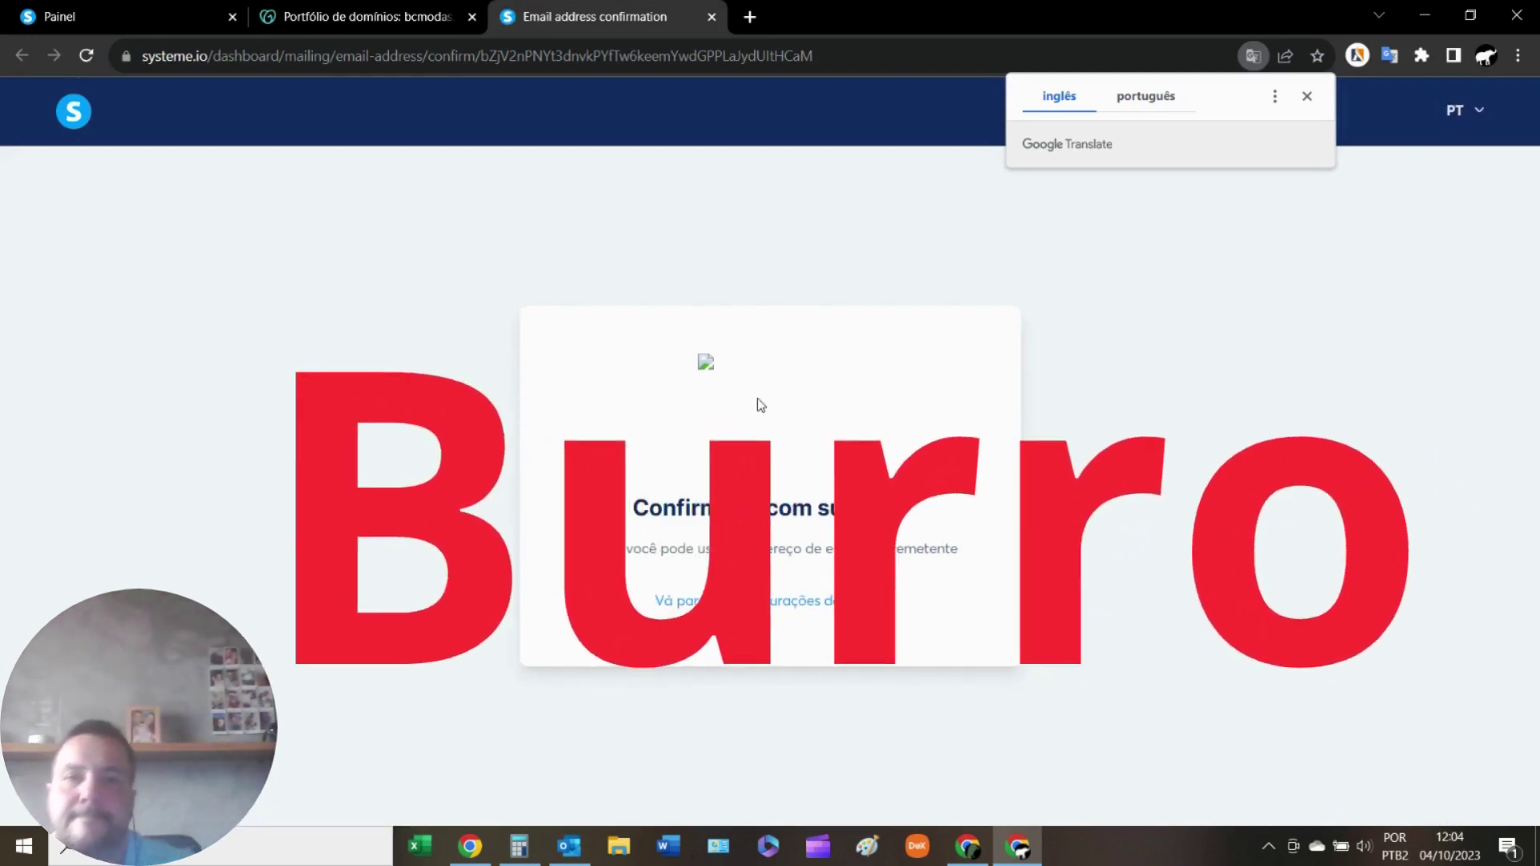
left_click(144, 17)
scroll(1122, 401, "up", 5)
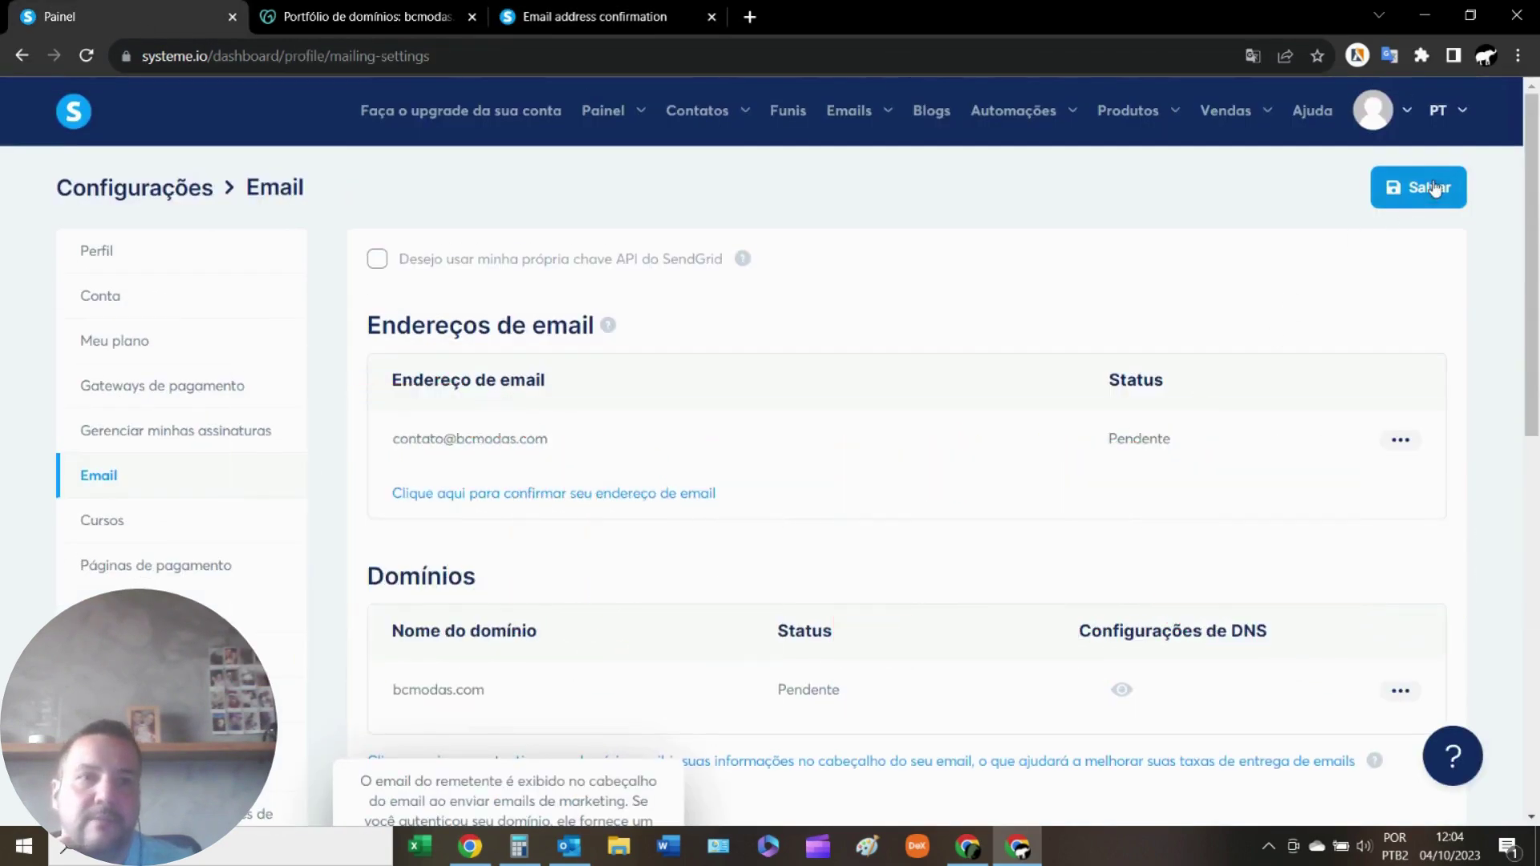
Save the Email settings with Salvar and review the sender and domain entries.
left_click(1418, 187)
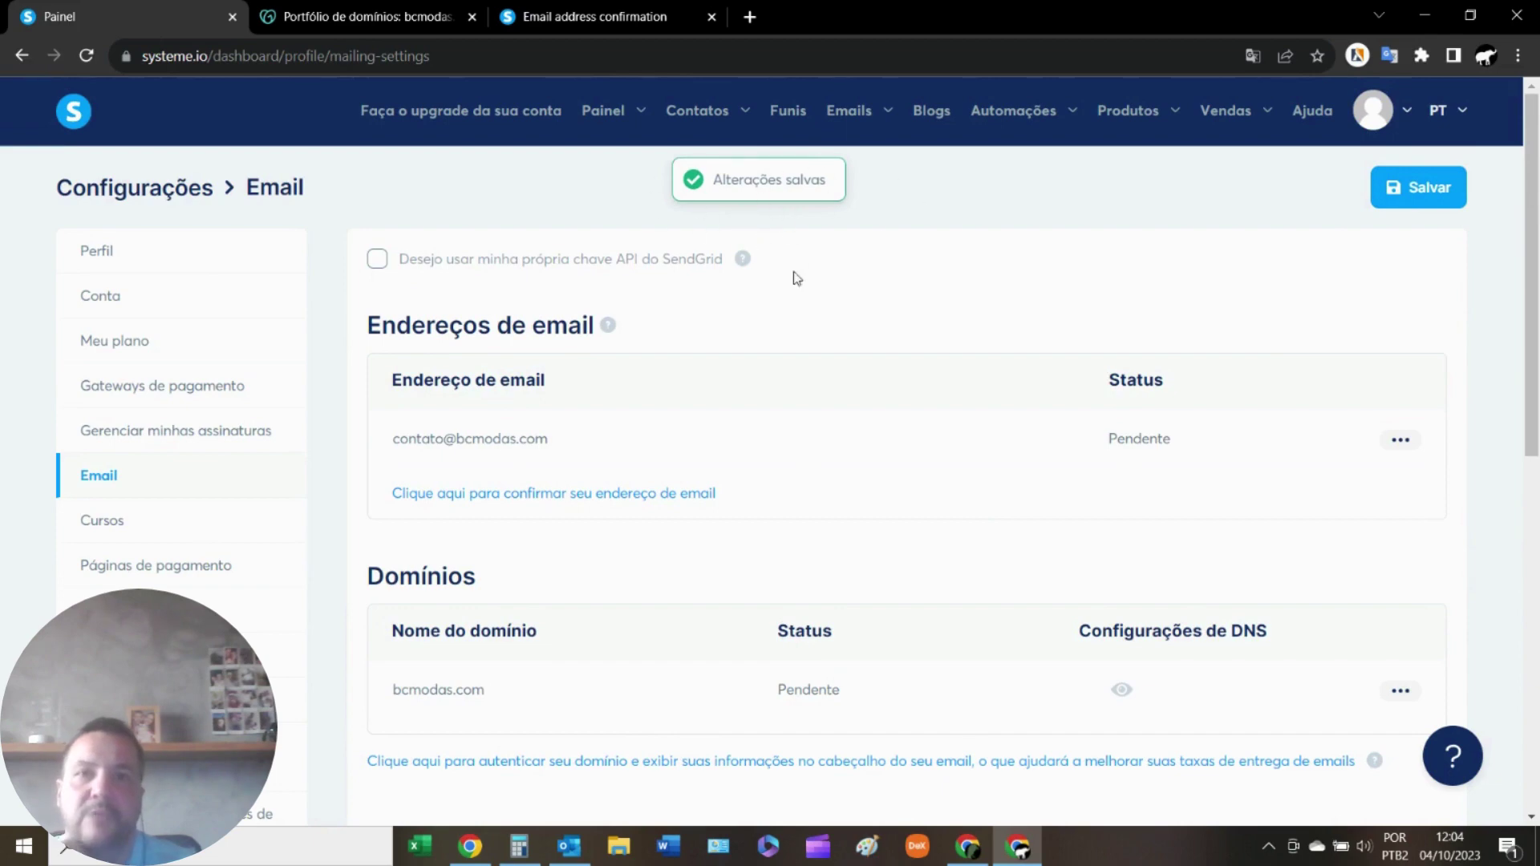
scroll(774, 385, "down", 10)
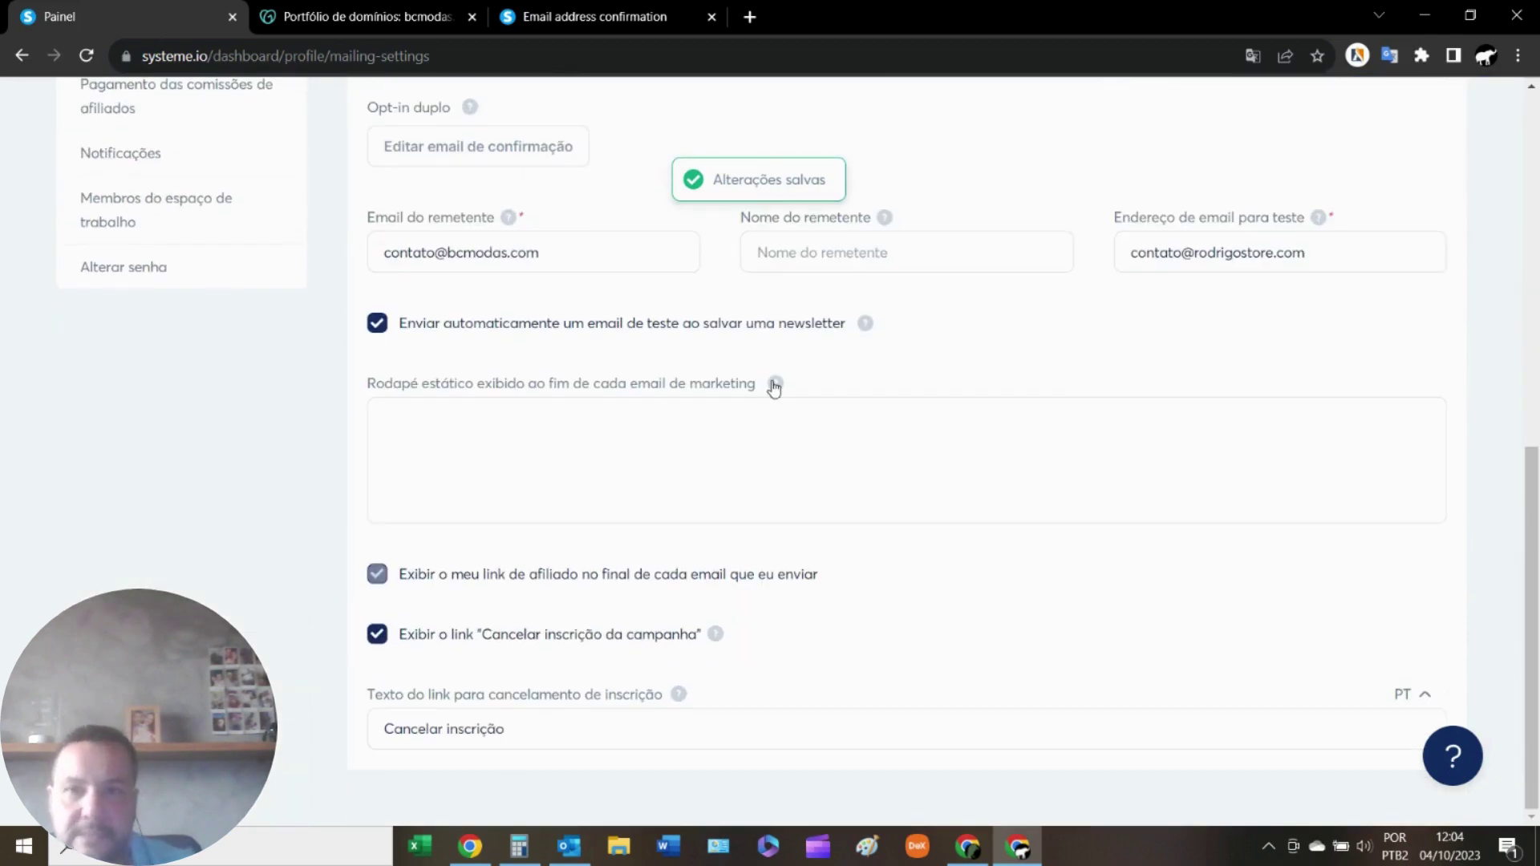
scroll(767, 383, "up", 6)
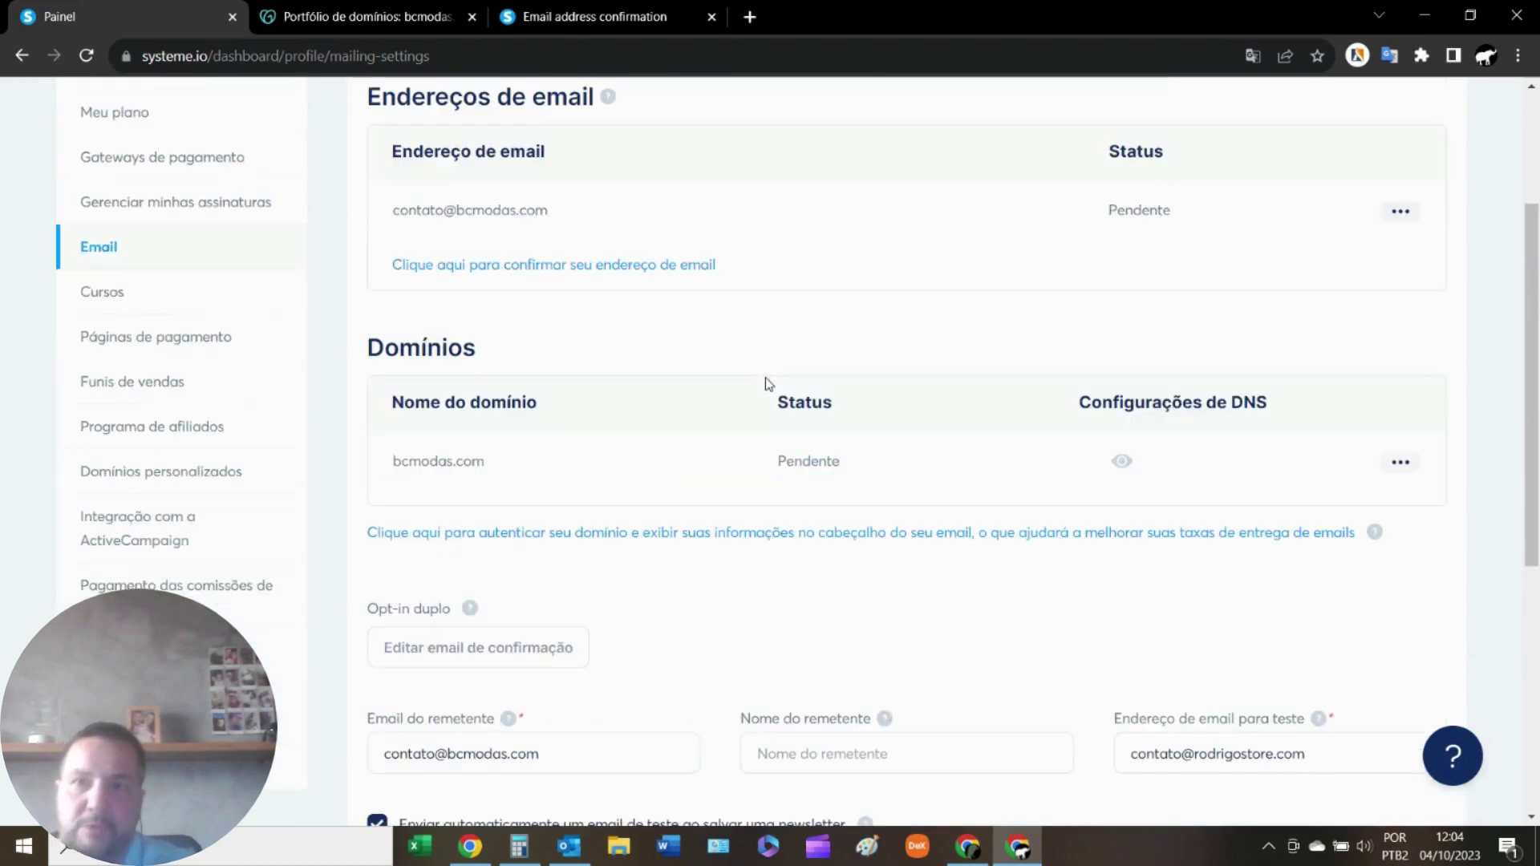
scroll(768, 377, "up", 3)
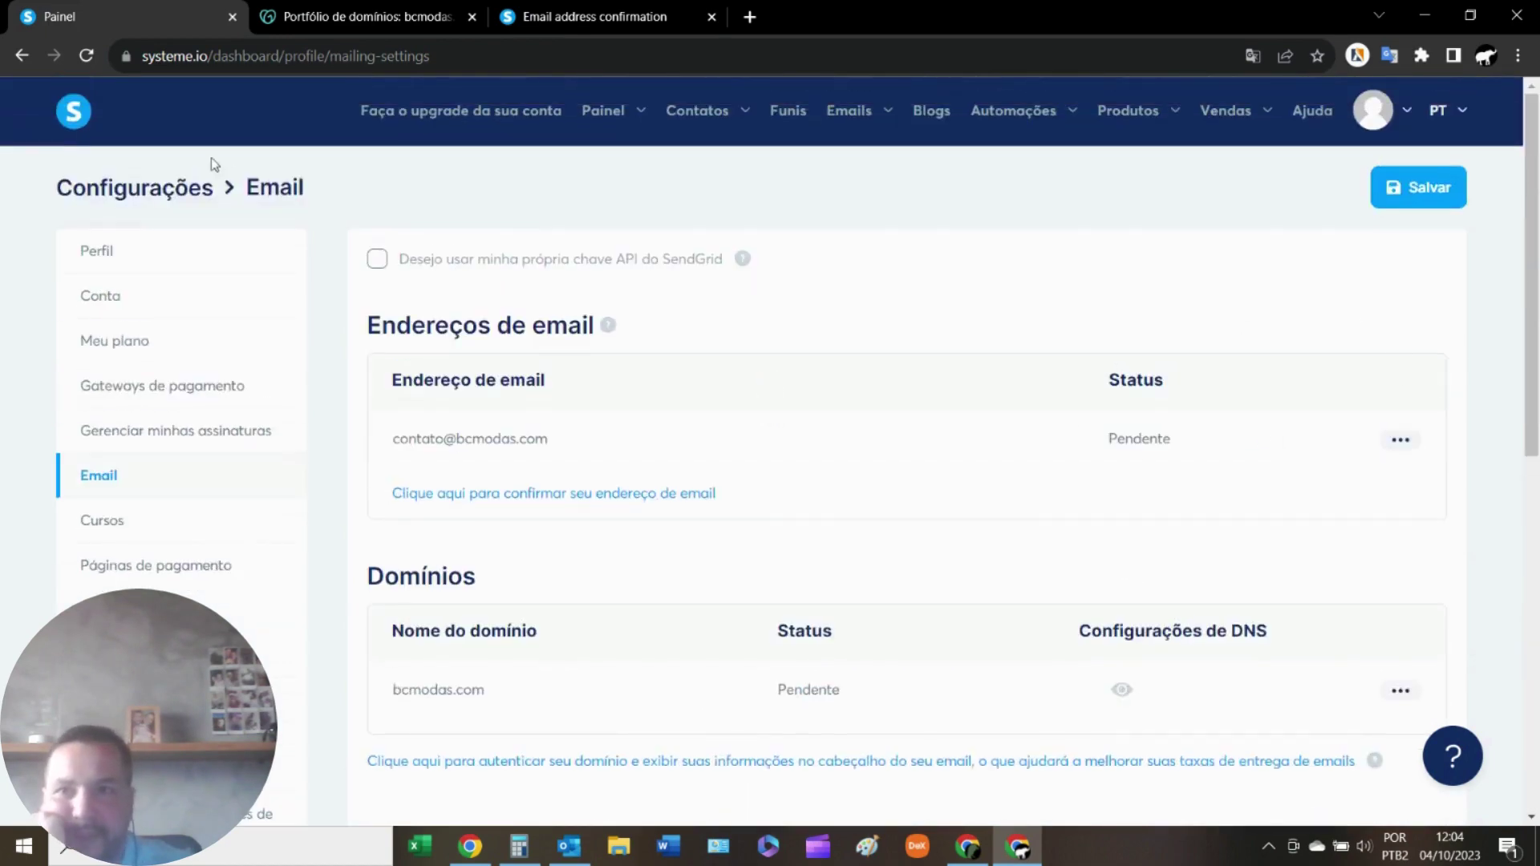
Reload the settings page so the sender address shows Verificado while bcmodas.com stays Pendente.
left_click(86, 56)
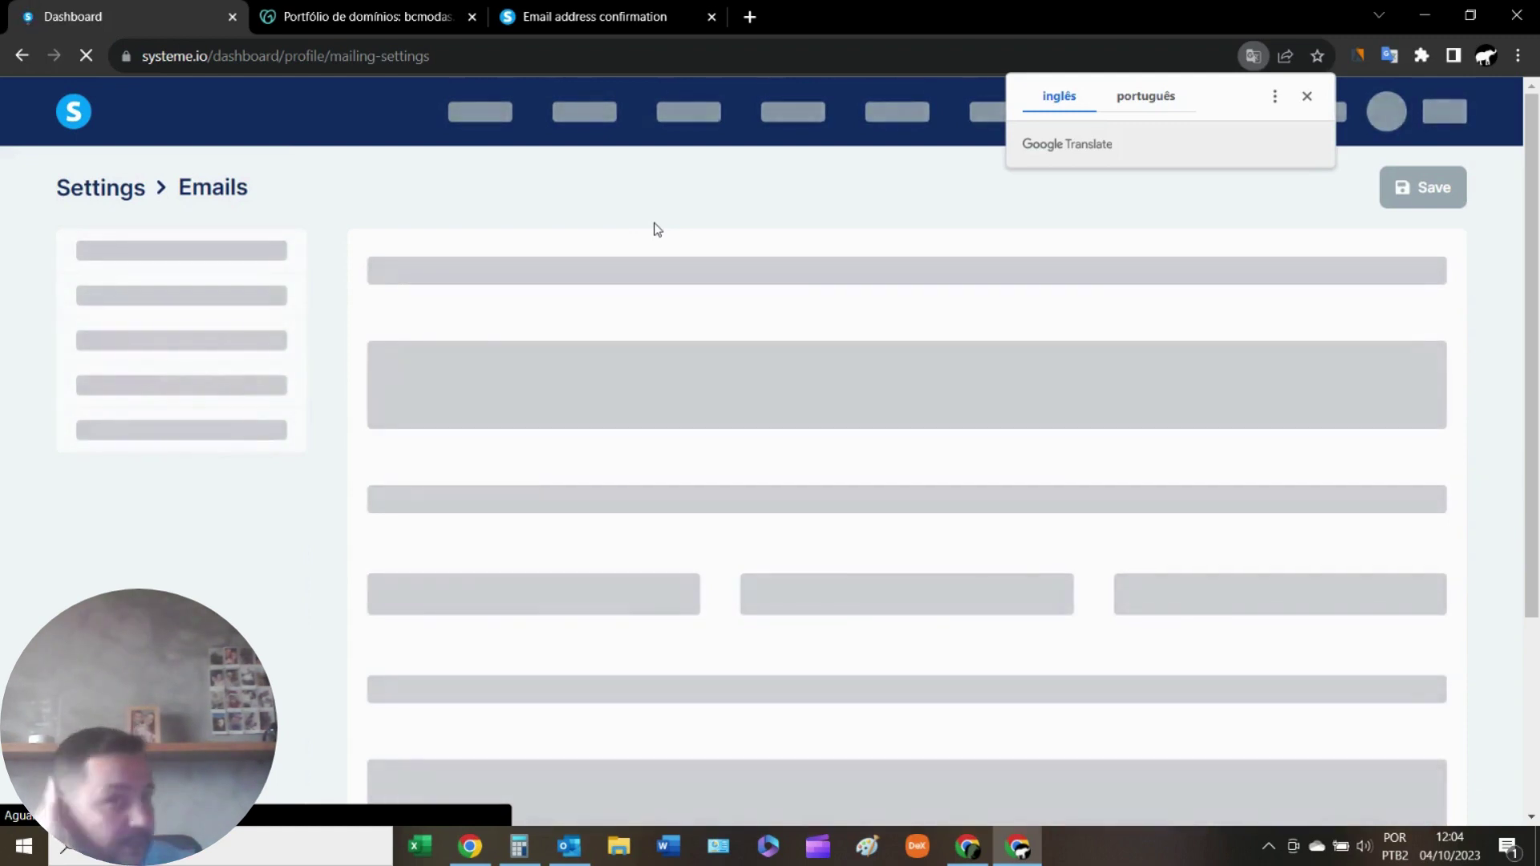
scroll(654, 229, "down", 1)
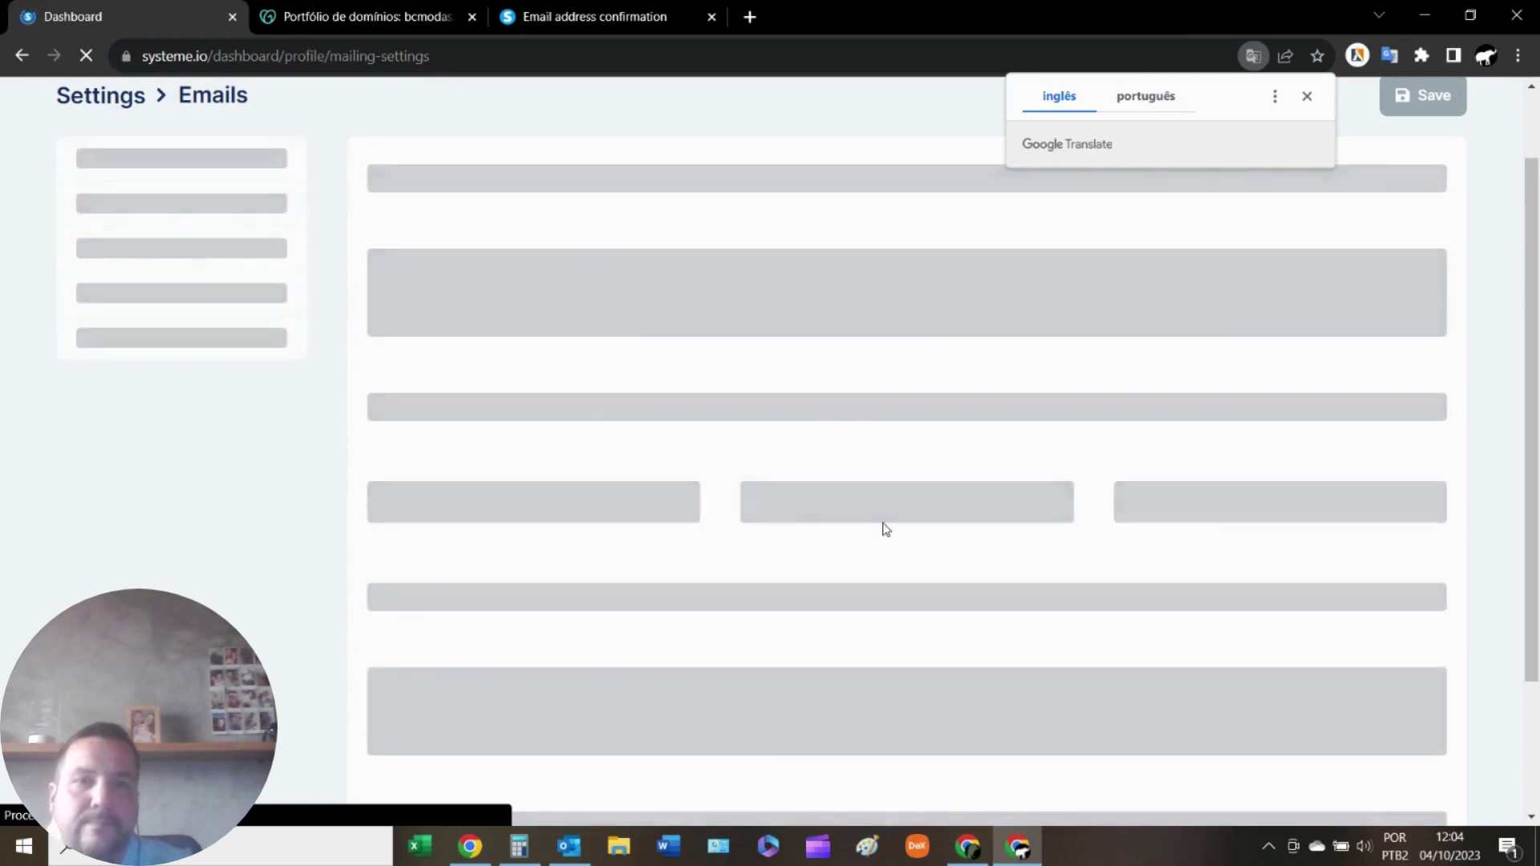
scroll(881, 514, "up", 1)
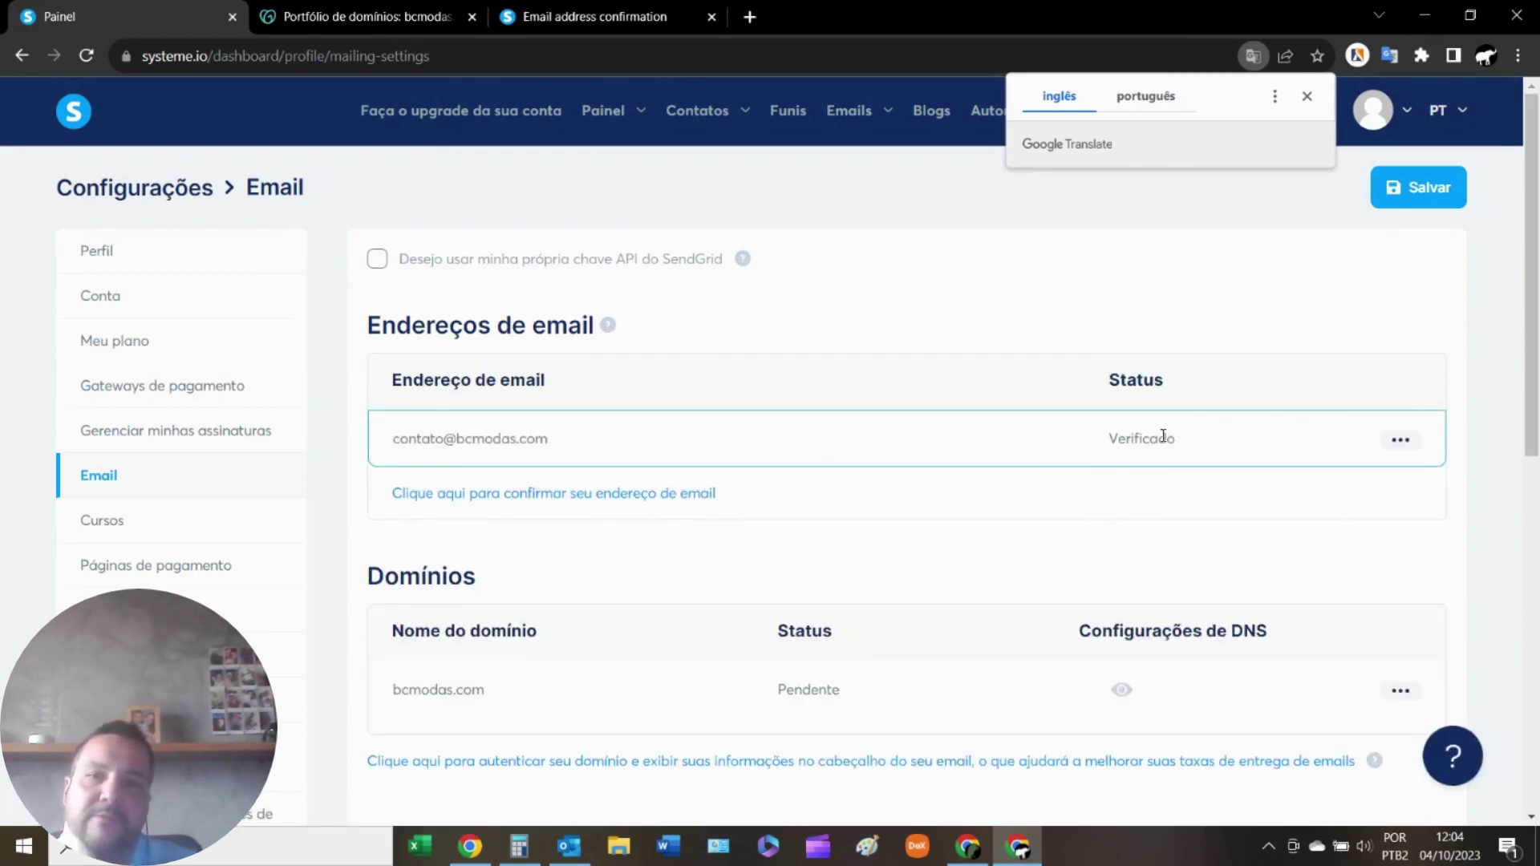
scroll(653, 598, "down", 3)
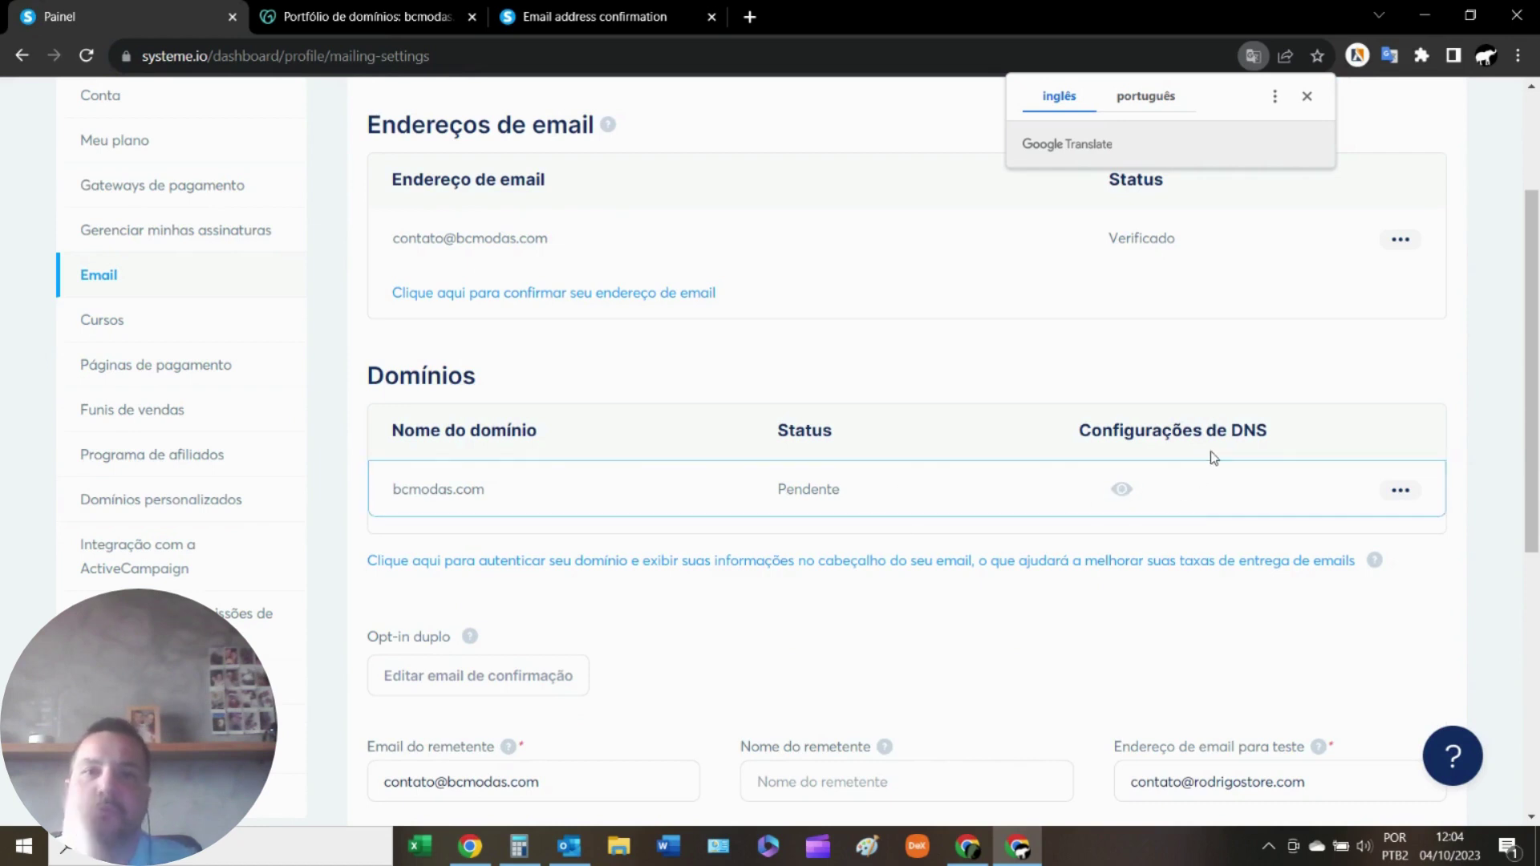
left_click(1121, 490)
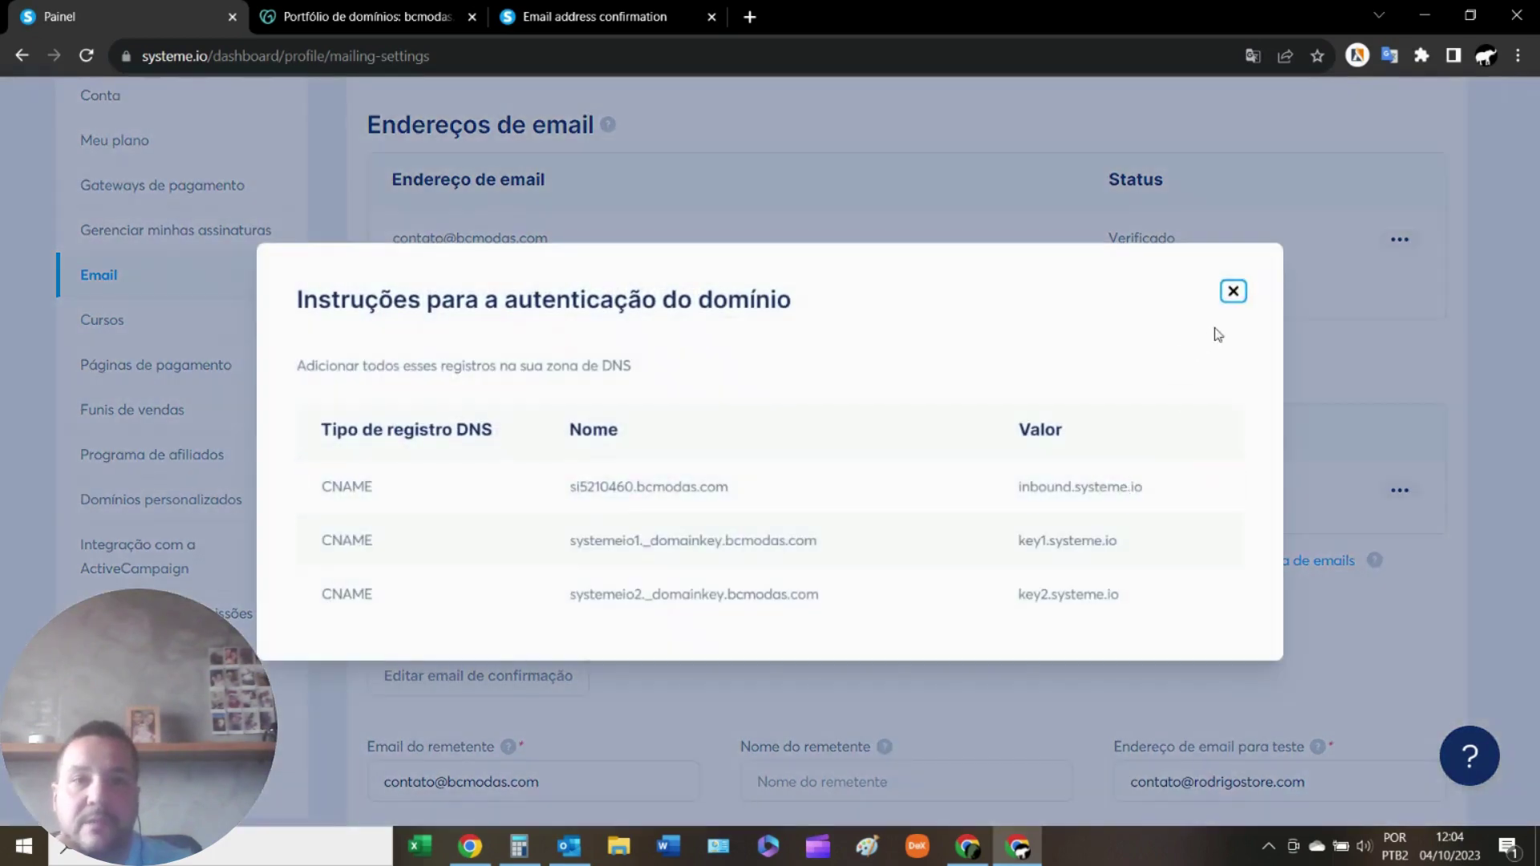
left_click(1233, 292)
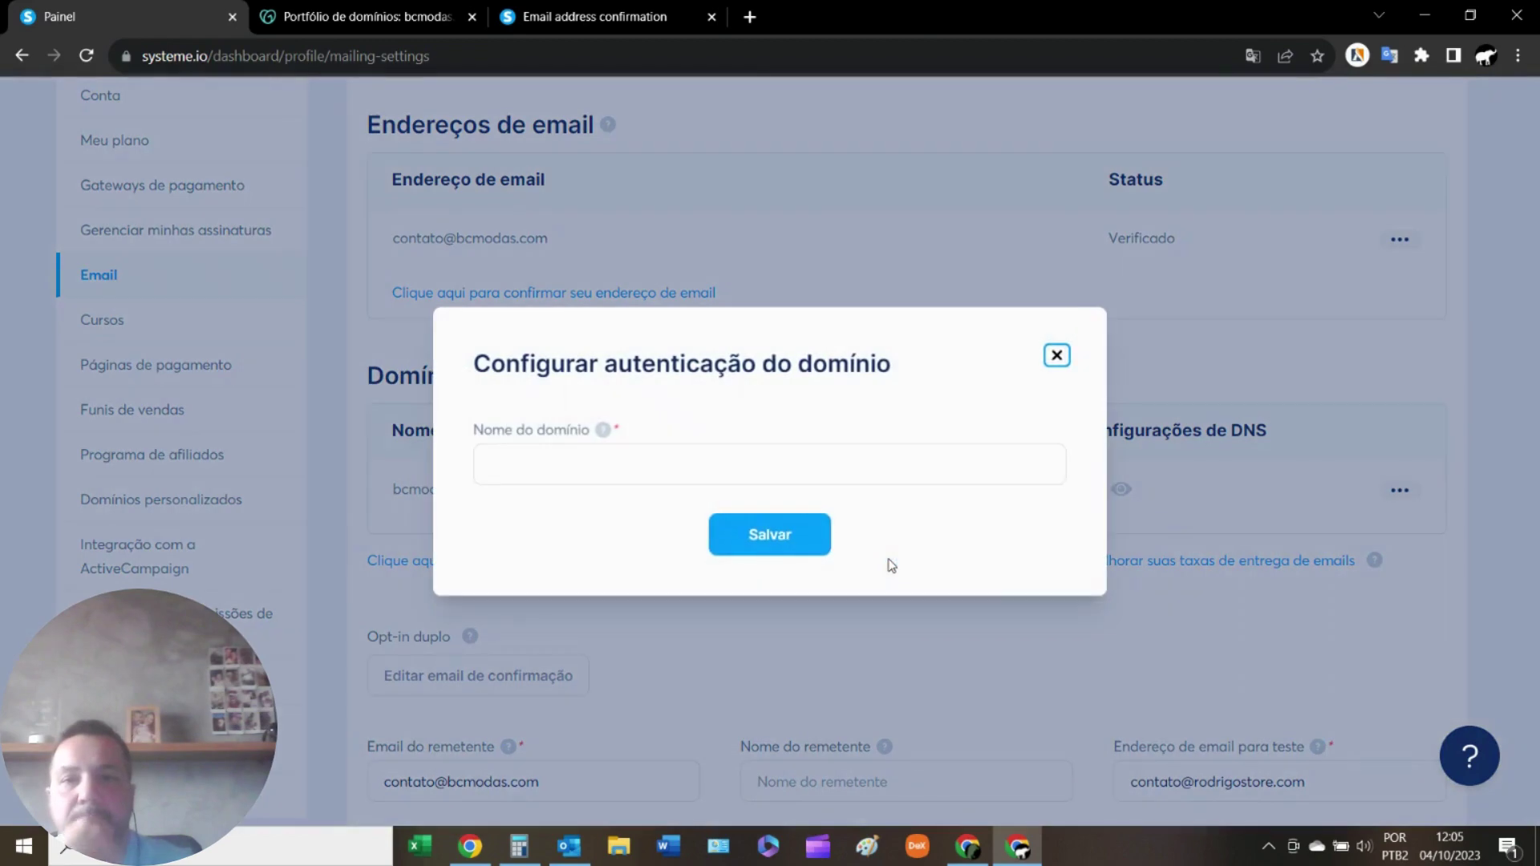
left_click(571, 462)
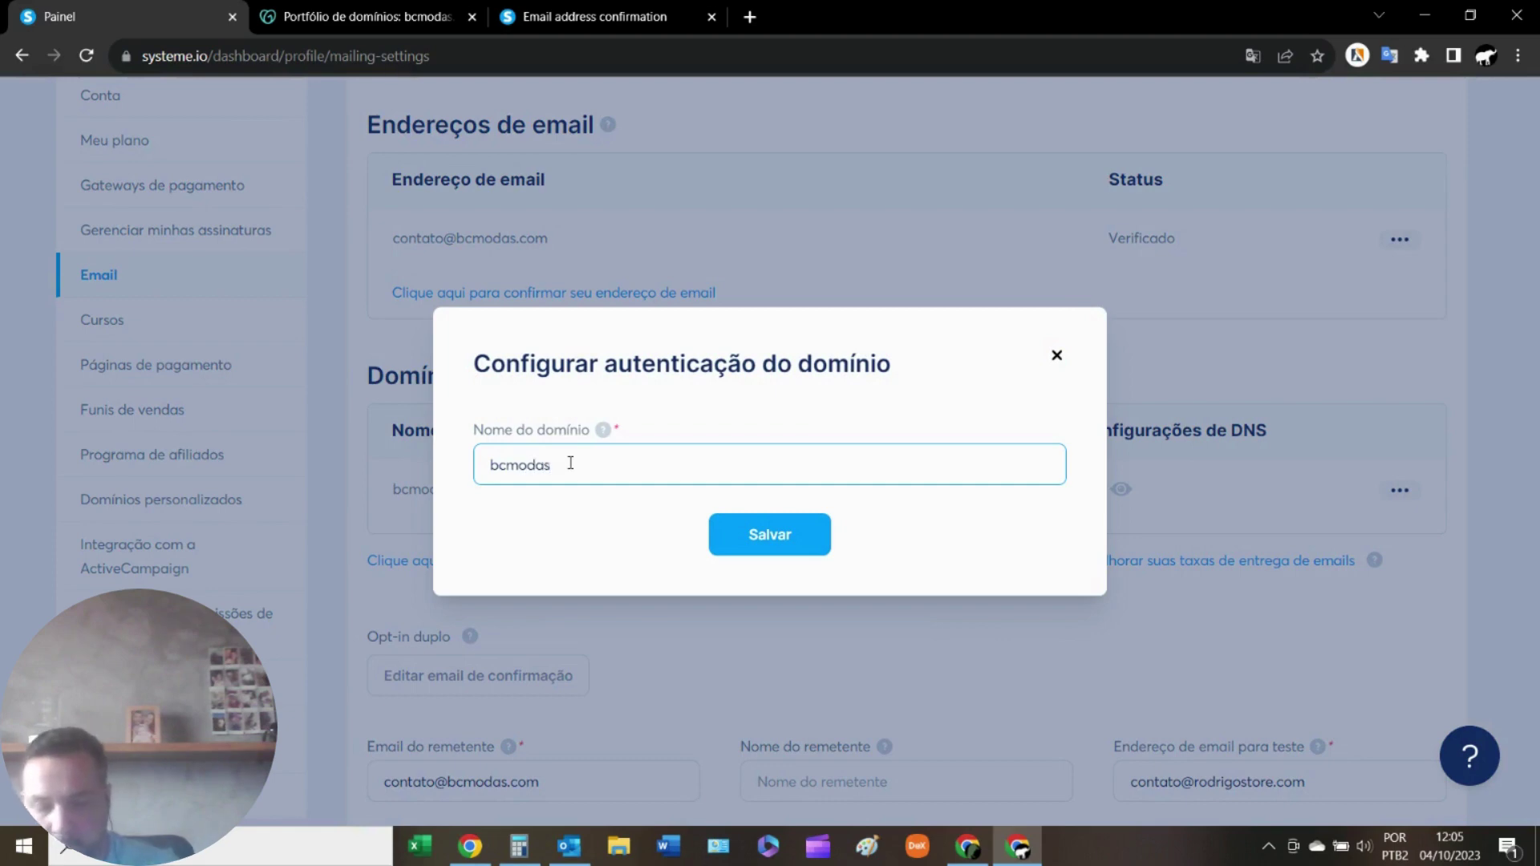
key("Return")
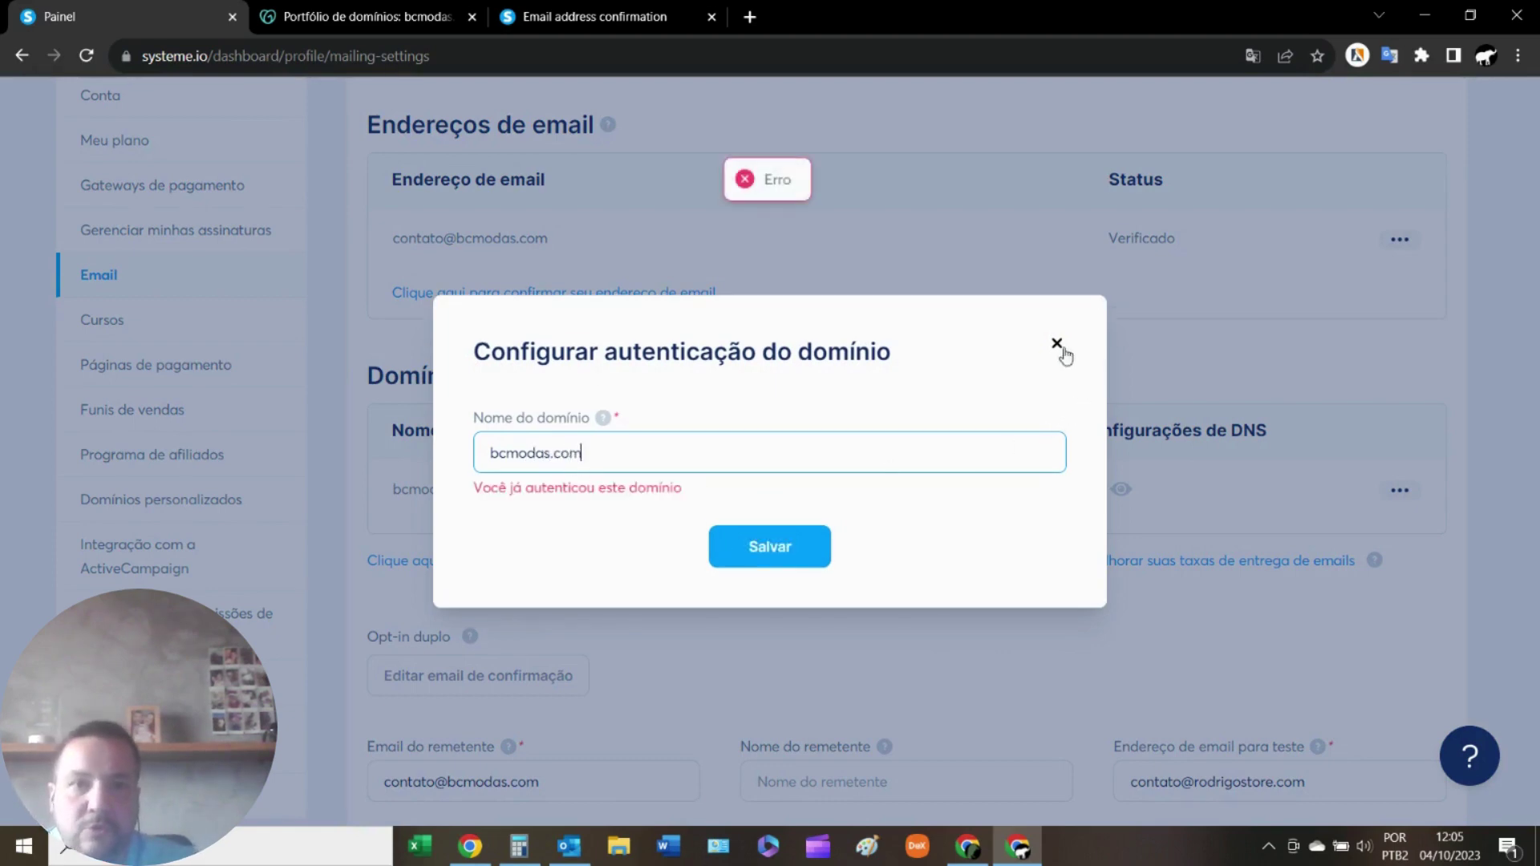
left_click(1057, 344)
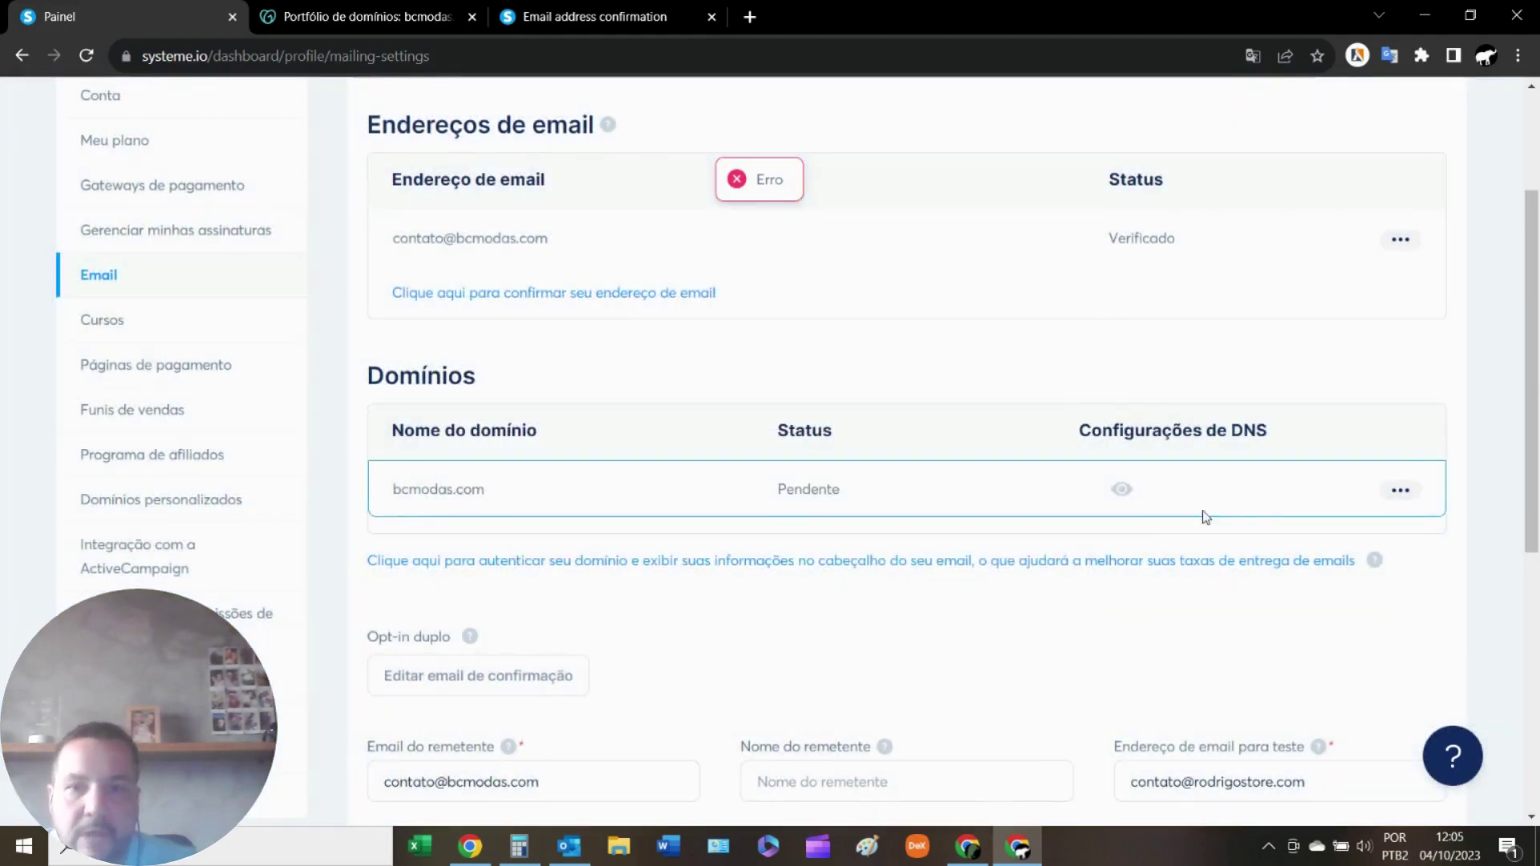
Reload the Email settings, see bcmodas.com still Pendente, and switch to Canva's video studio.
scroll(851, 539, "down", 2)
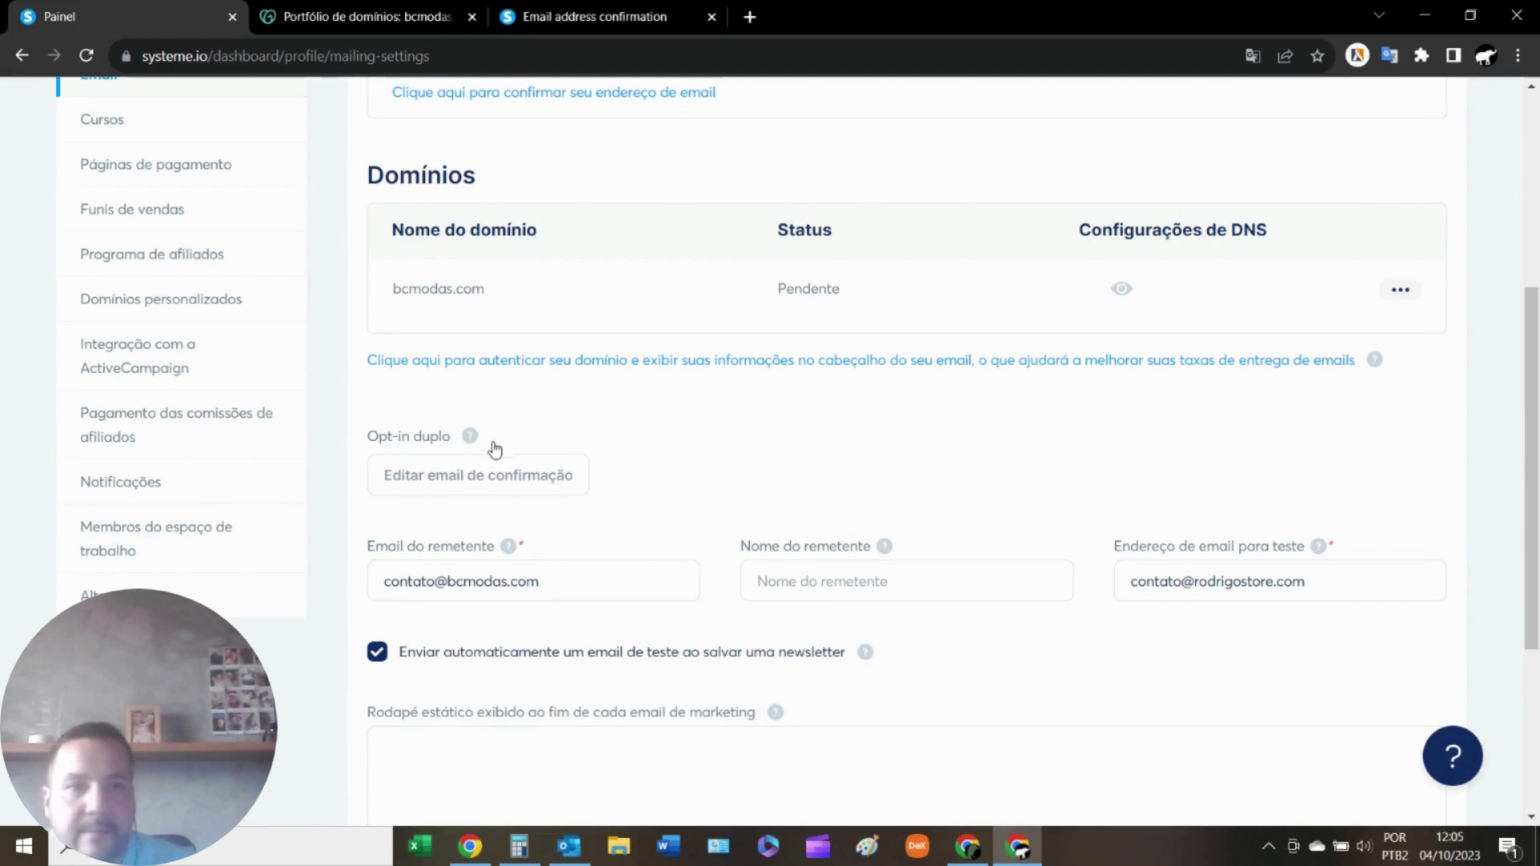
scroll(956, 484, "down", 3)
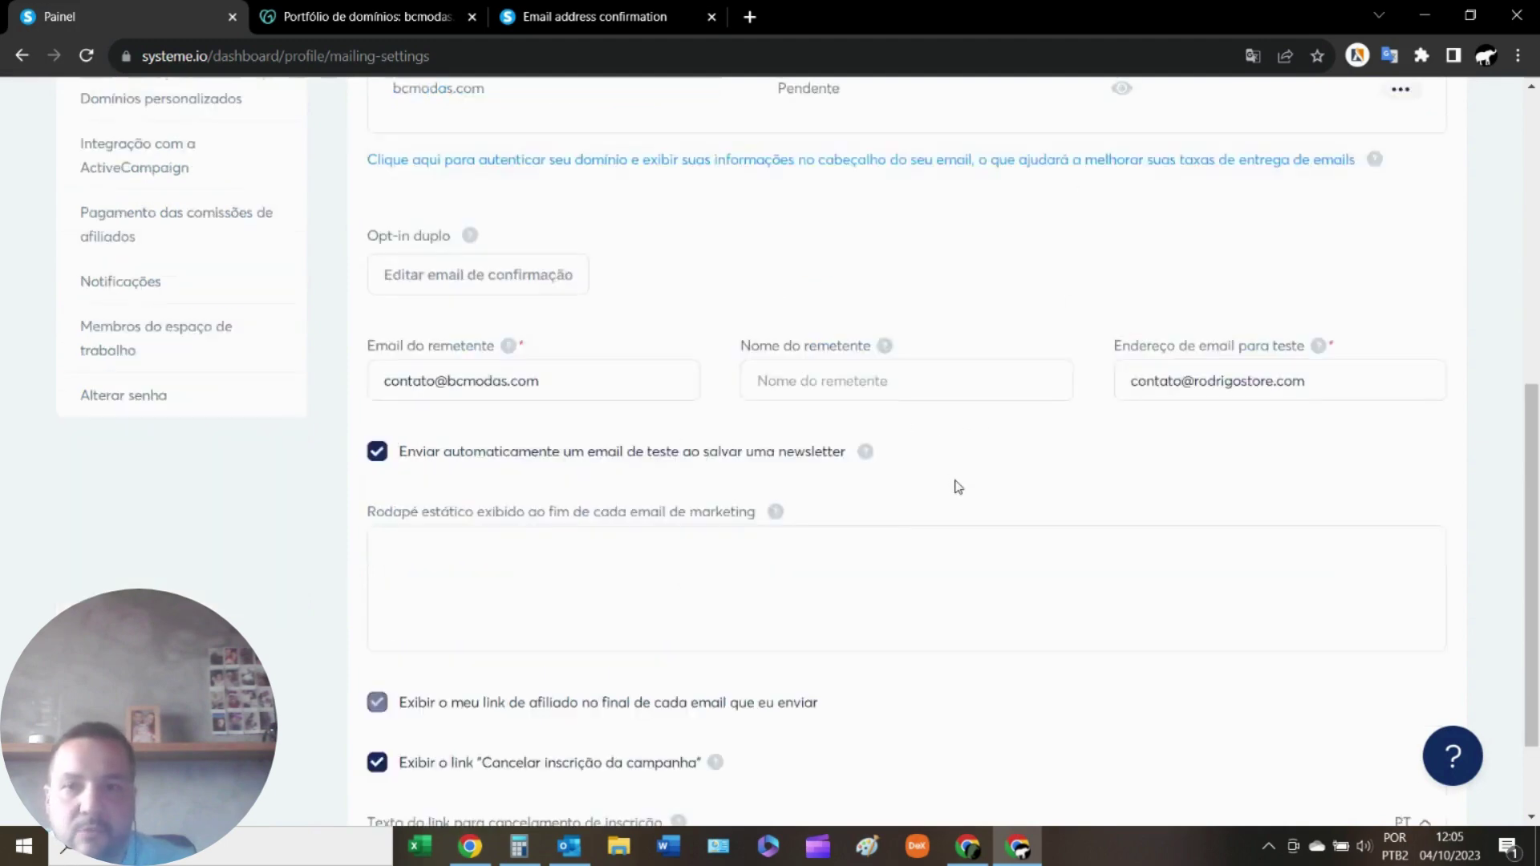
scroll(987, 498, "up", 5)
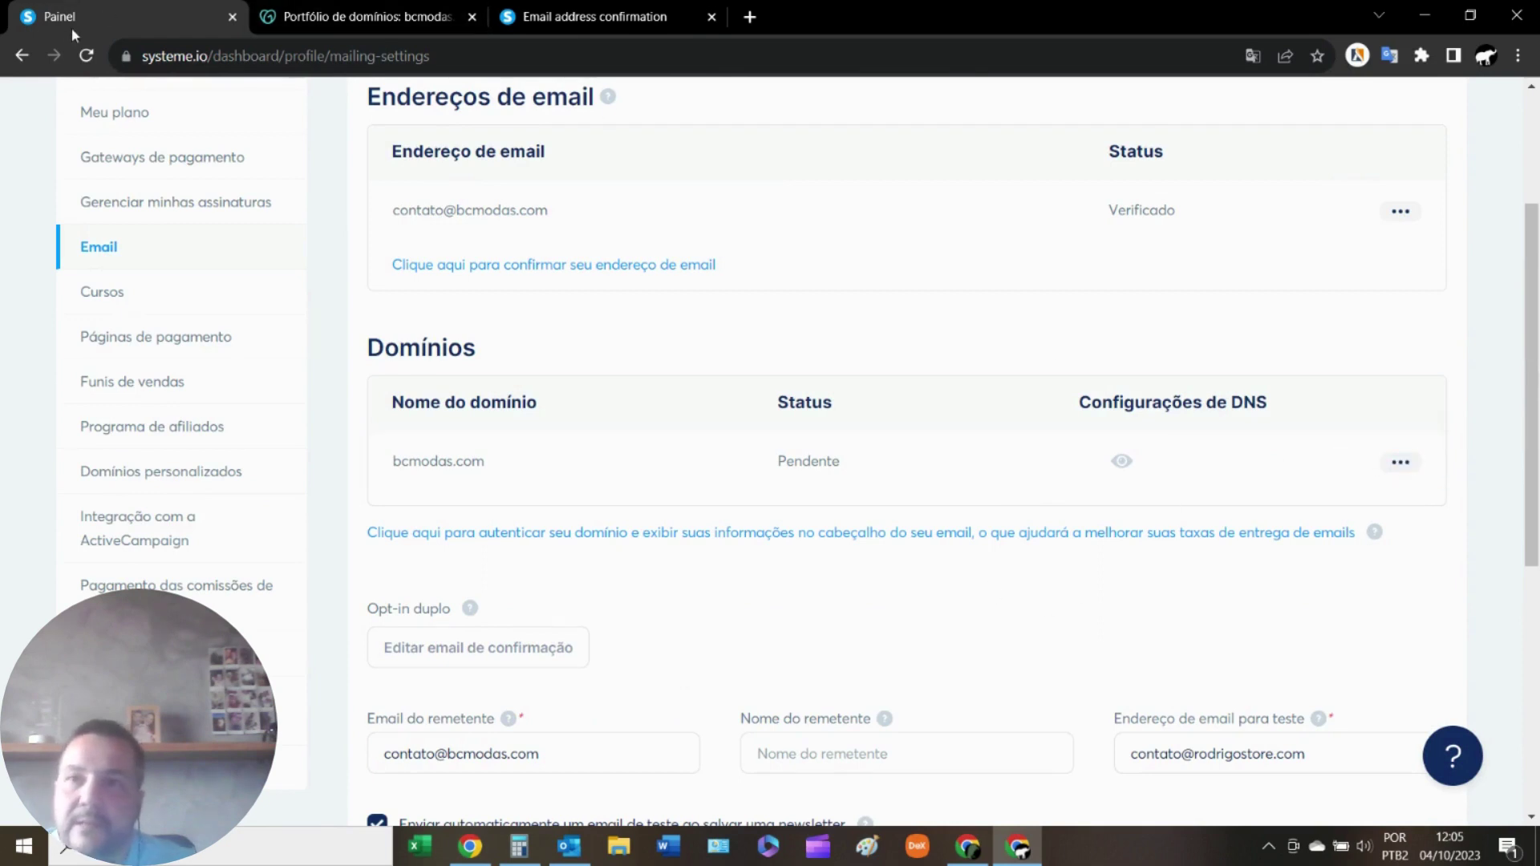
left_click(87, 56)
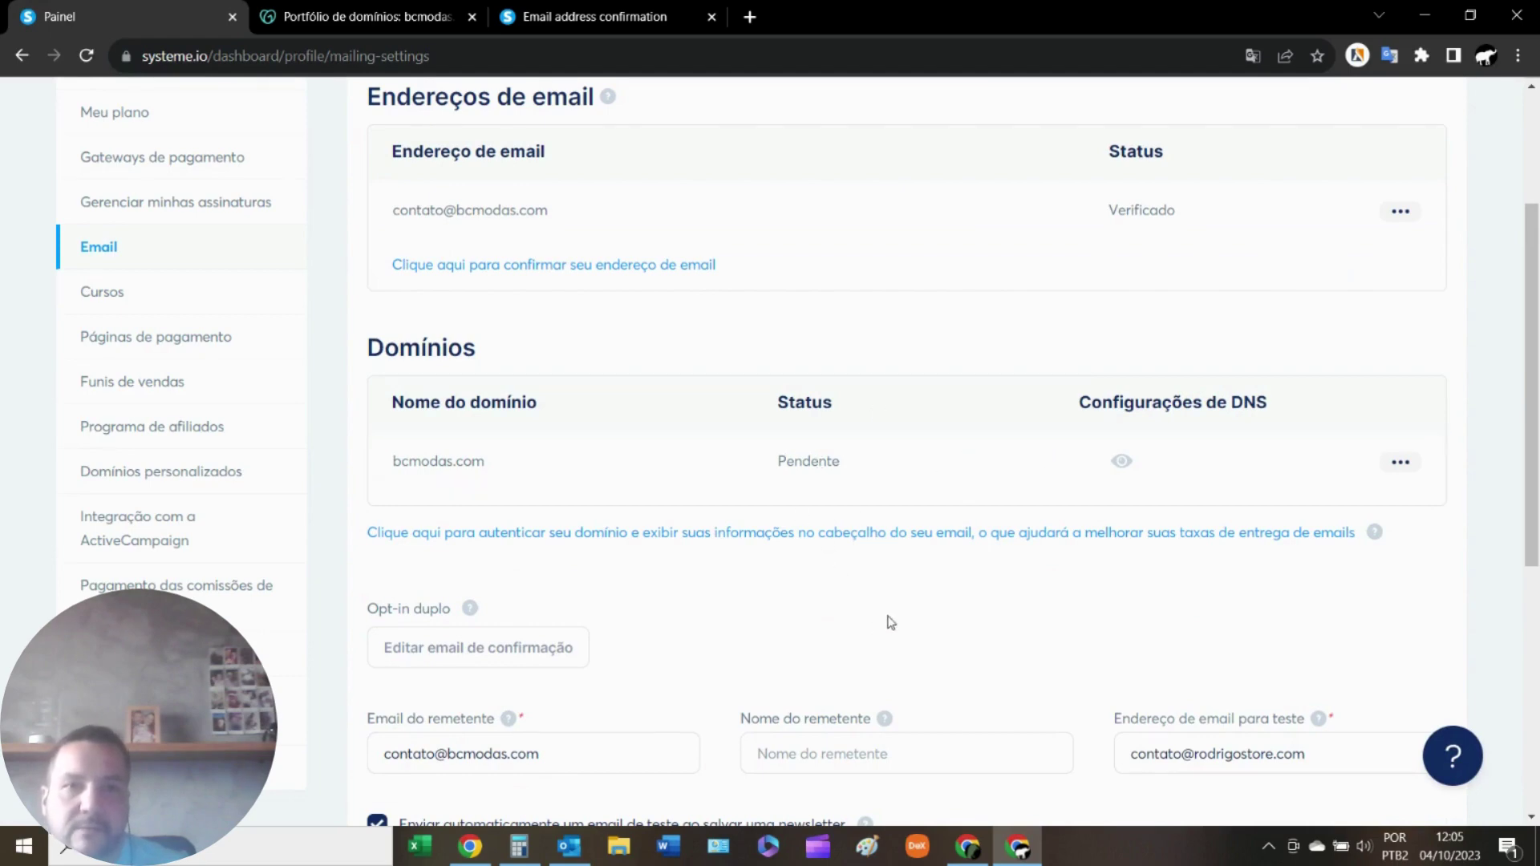
scroll(890, 622, "up", 3)
scroll(890, 620, "down", 5)
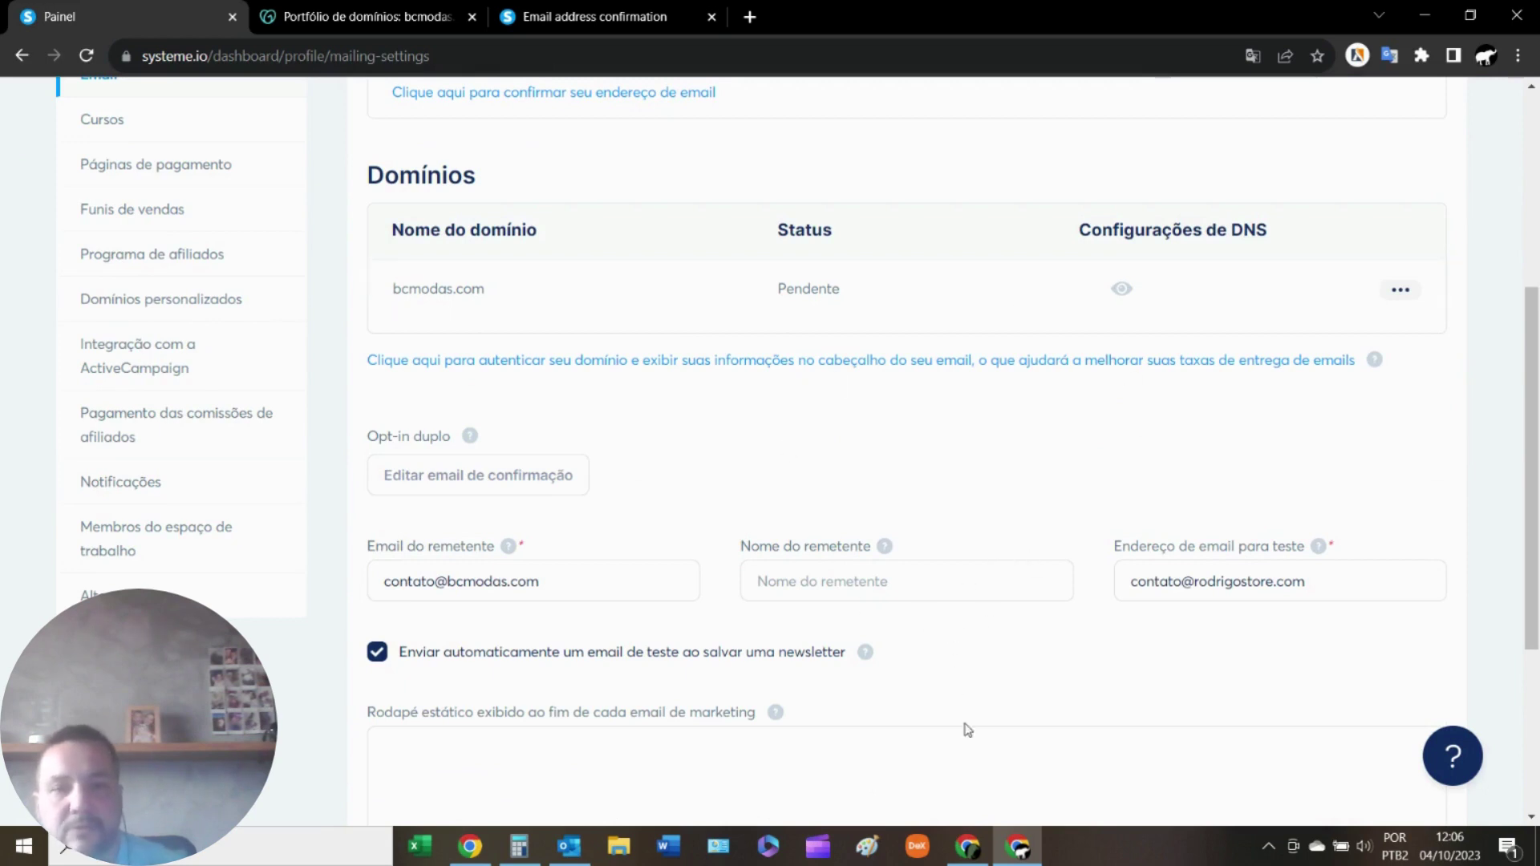
left_click(967, 846)
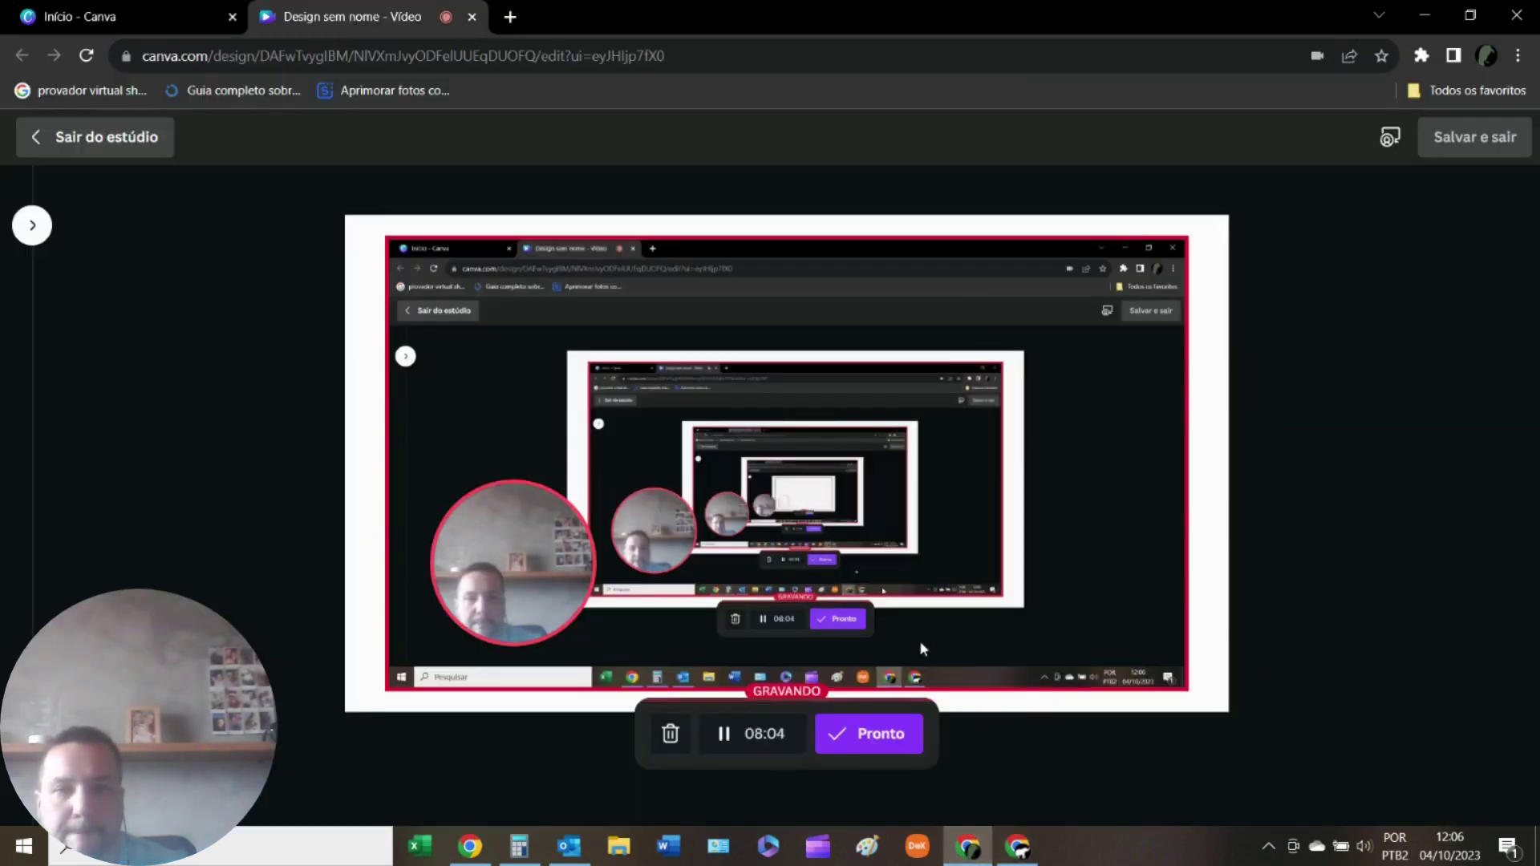